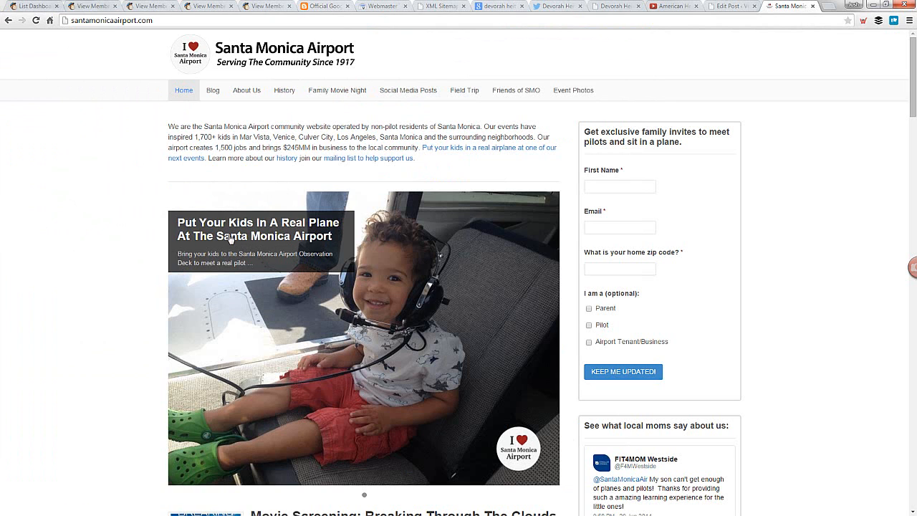
Open the "Put Your Kids In A Real Plane" event page from the homepage slider and go to its ticket registration form
click(258, 237)
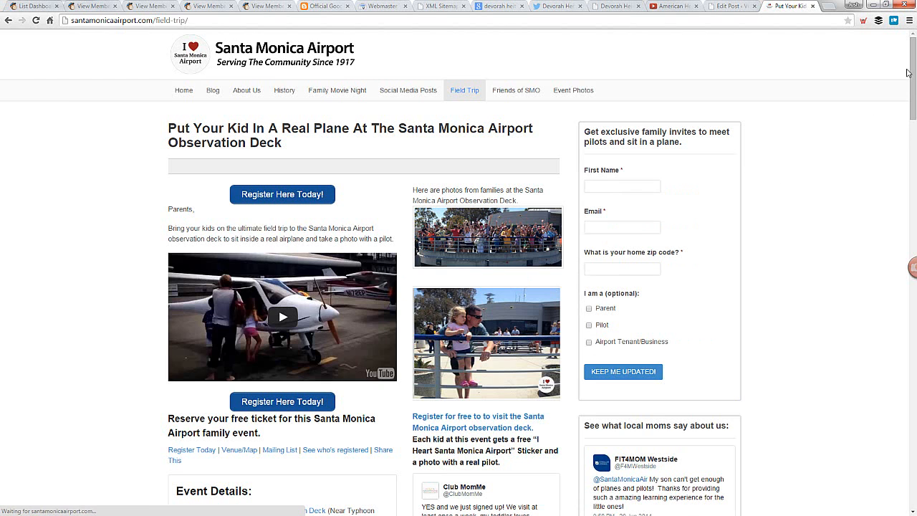
drag(914, 67, 914, 80)
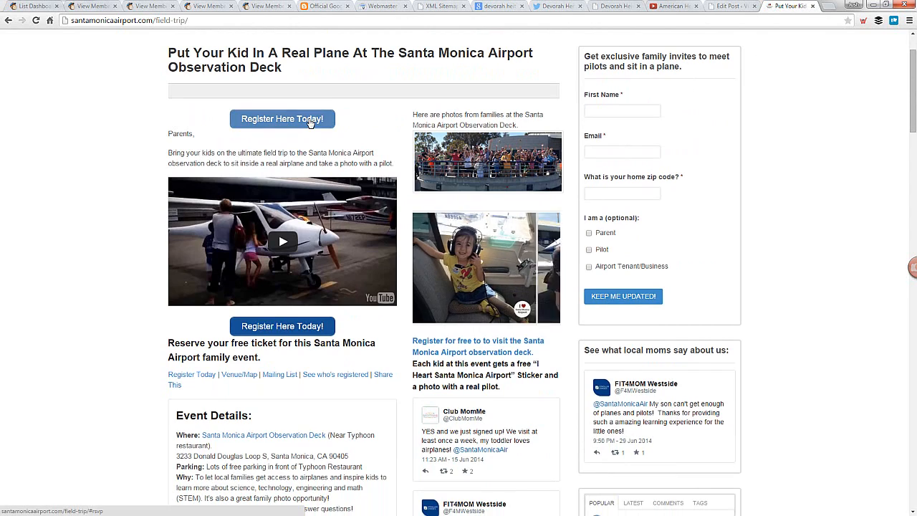
scroll(428, 143, down, 3)
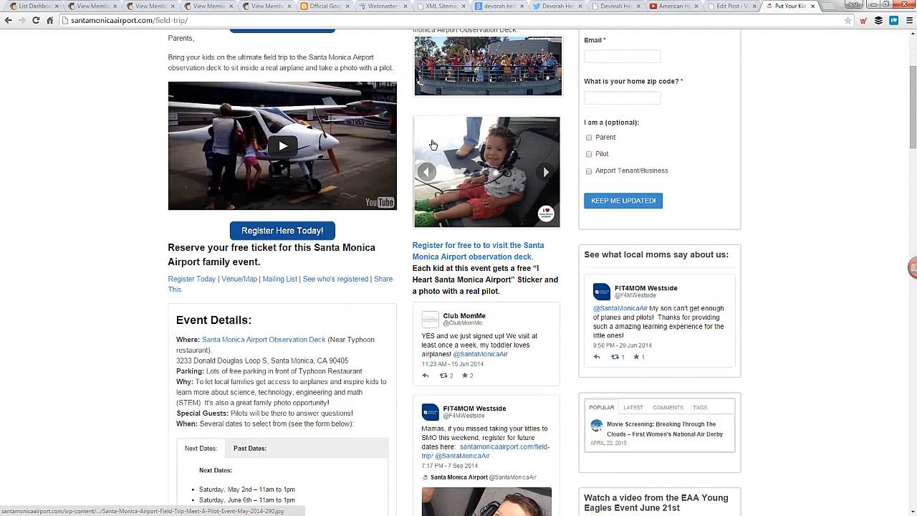
scroll(405, 186, down, 20)
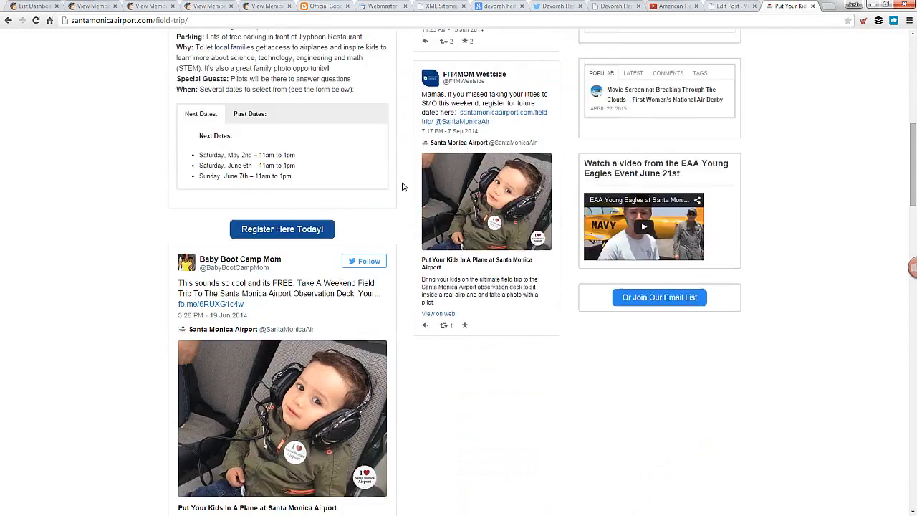
scroll(640, 171, down, 1)
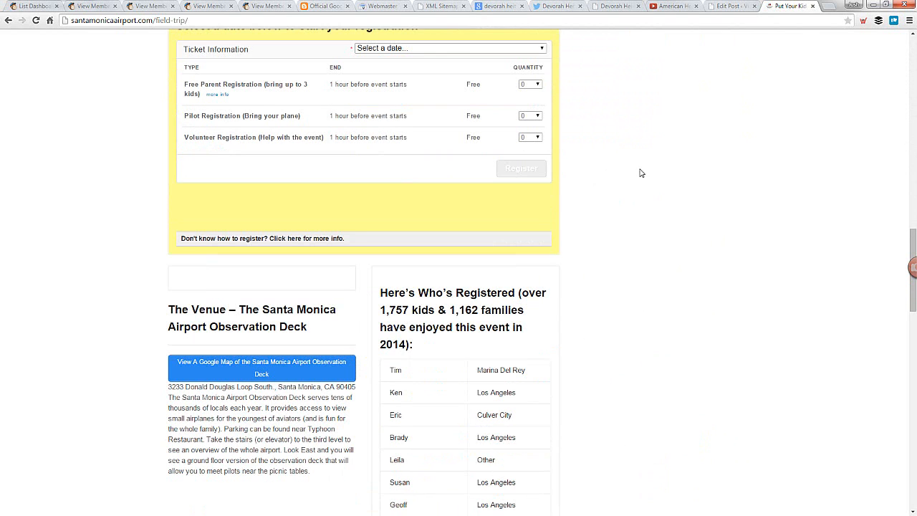
scroll(566, 95, up, 1)
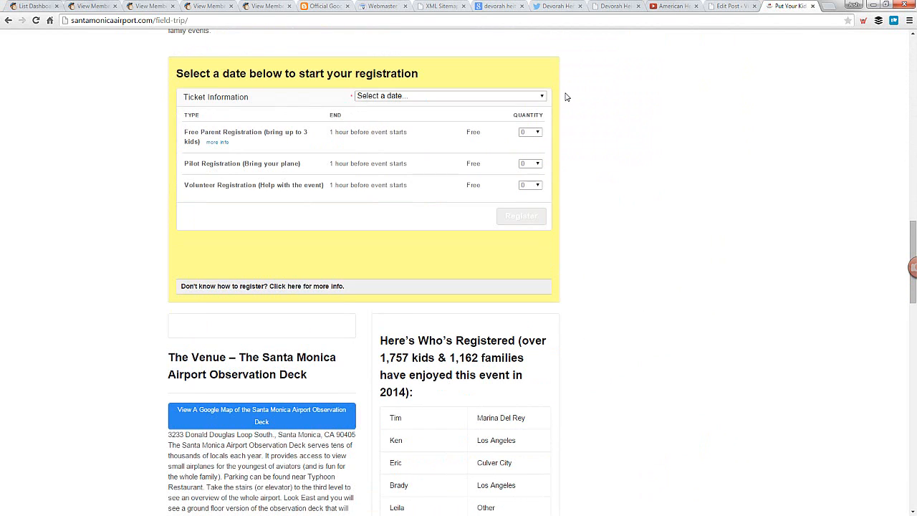
Register for Saturday, May 2, 2015 from 11:00 AM to 1:00 PM with 1 Free Parent Registration ticket
click(440, 100)
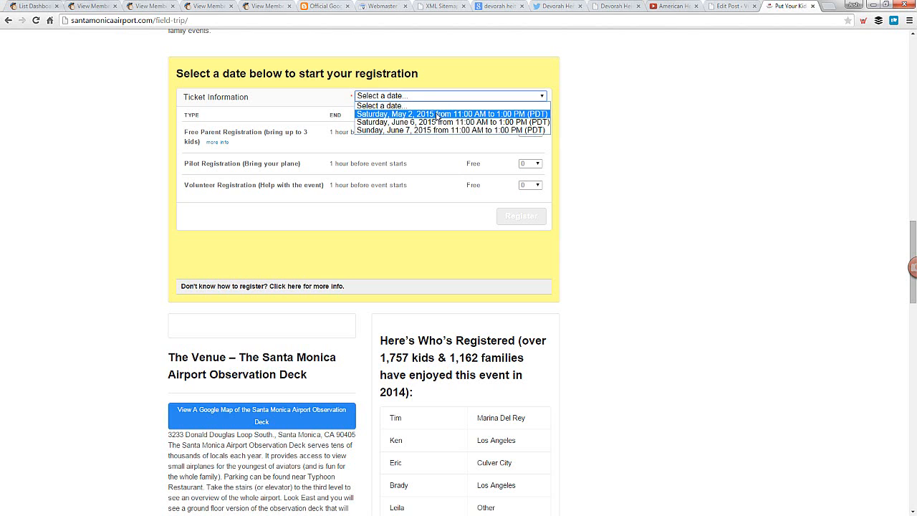
click(438, 115)
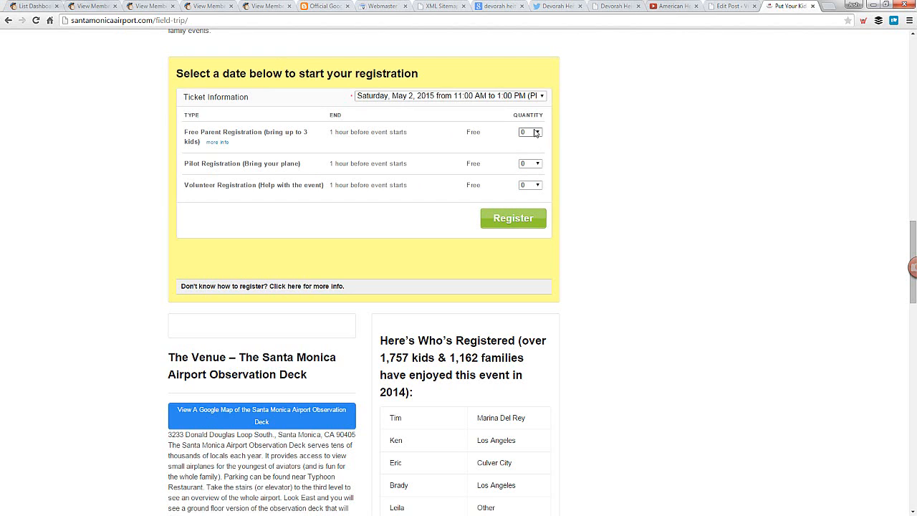
click(534, 185)
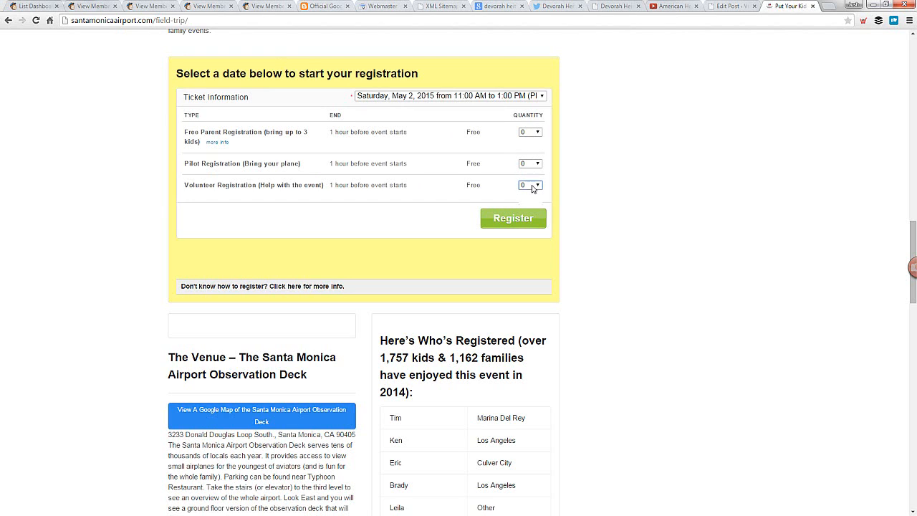
click(530, 133)
click(531, 155)
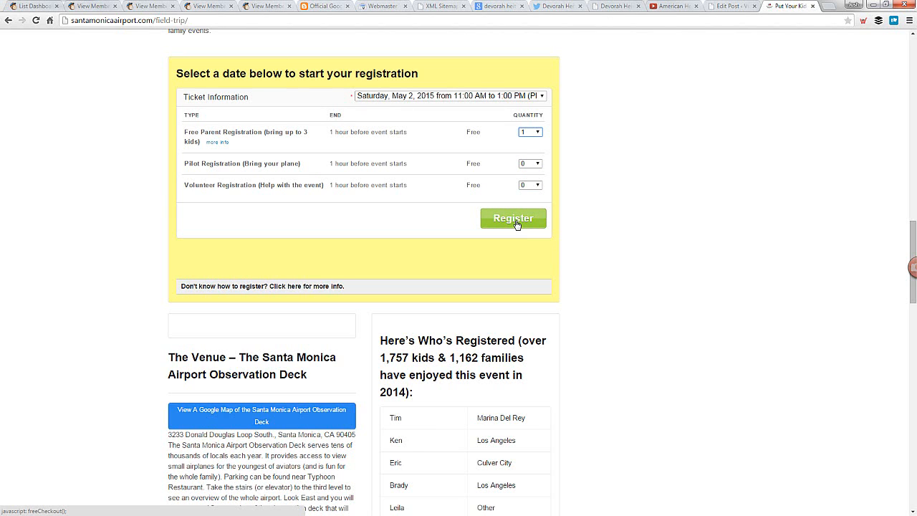
click(513, 219)
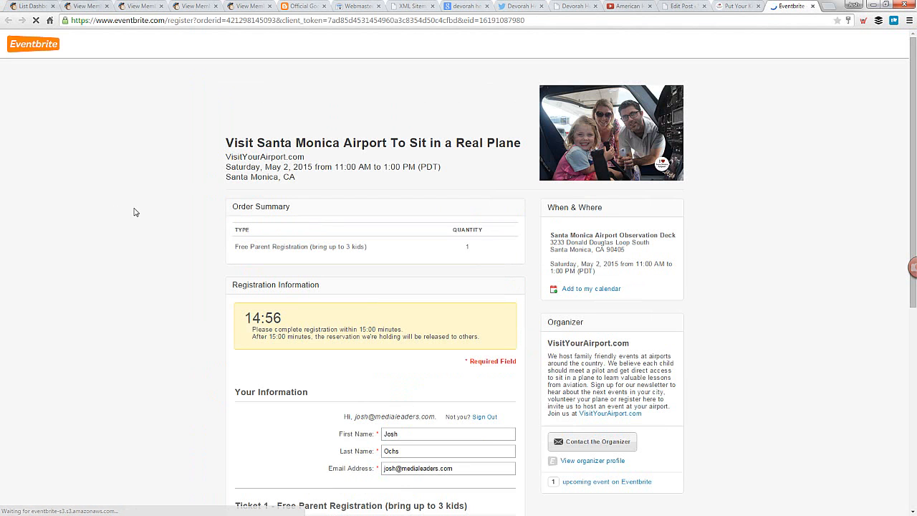
Complete the registration with the home zip code and home city, 1 kid, and "HI" as how the event was heard about
scroll(161, 209, down, 3)
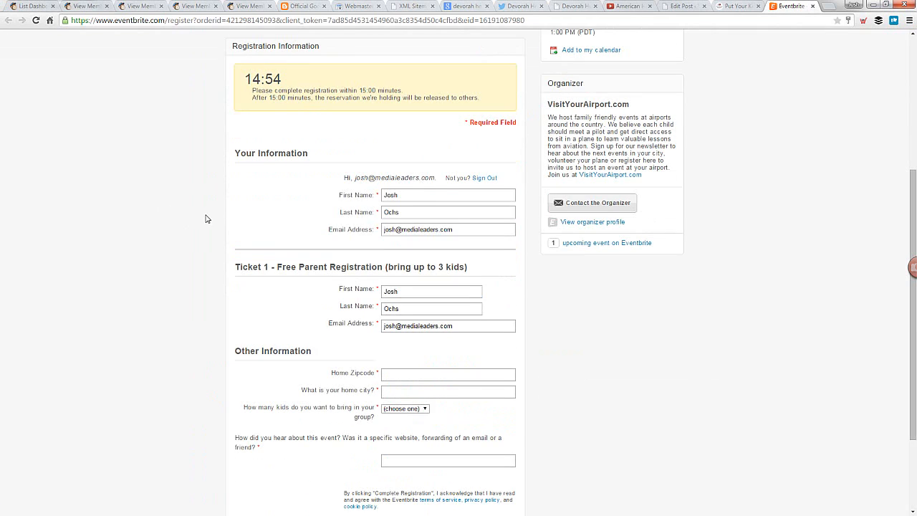
scroll(206, 219, down, 3)
click(439, 251)
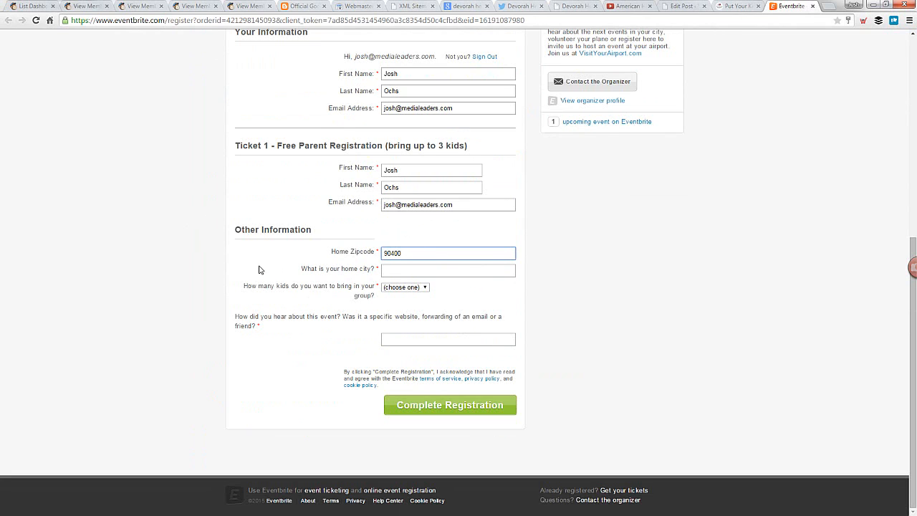
click(427, 269)
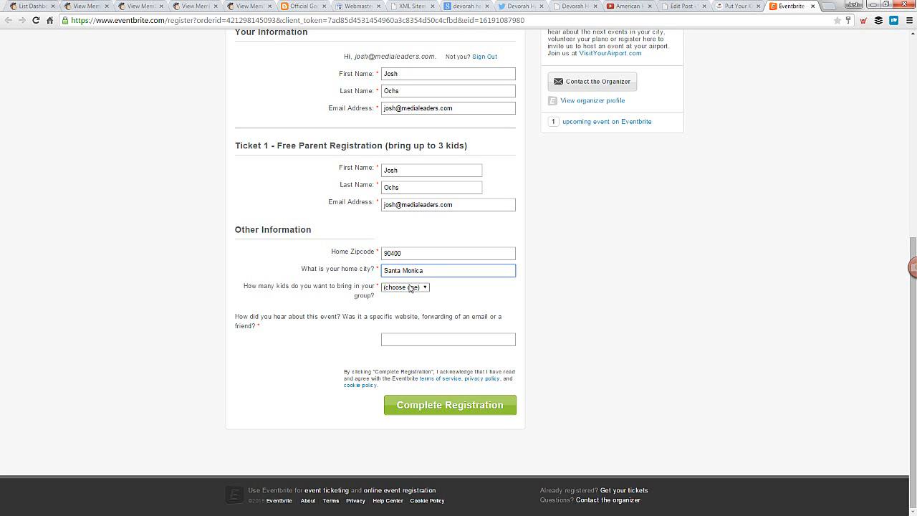
click(412, 287)
click(403, 302)
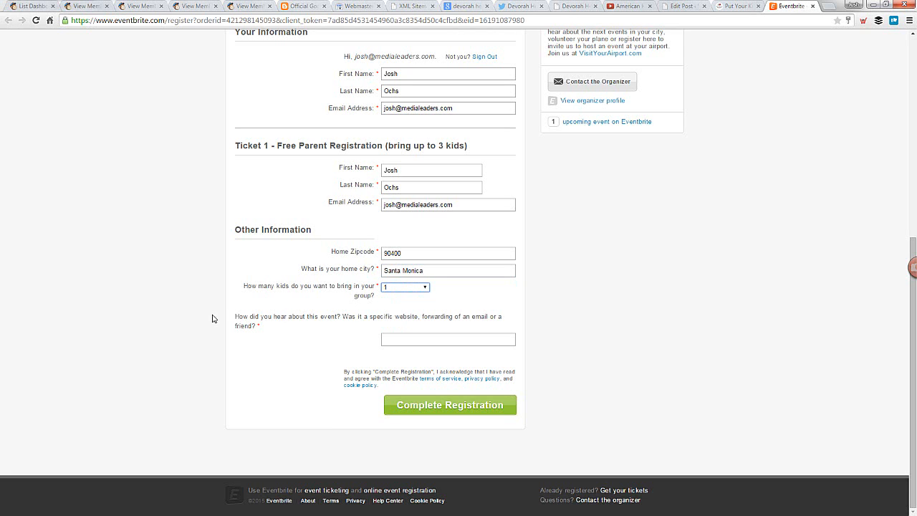
click(420, 337)
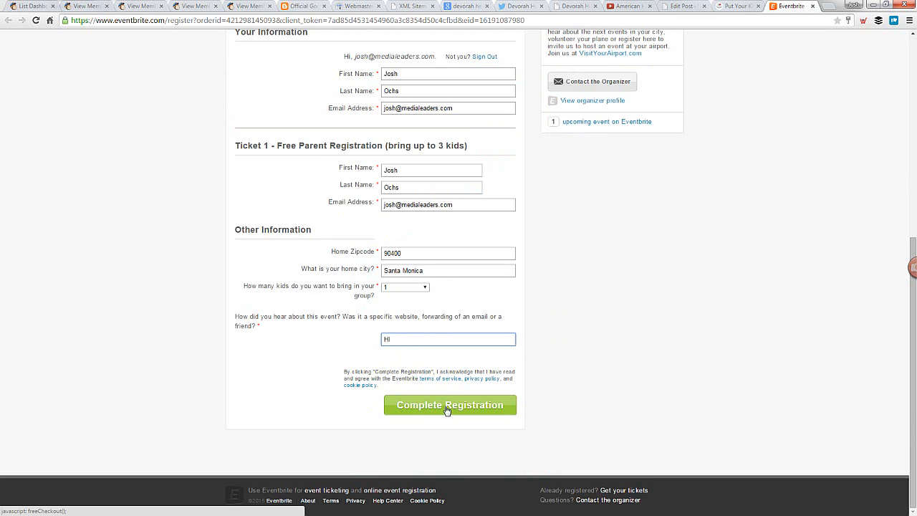
click(448, 405)
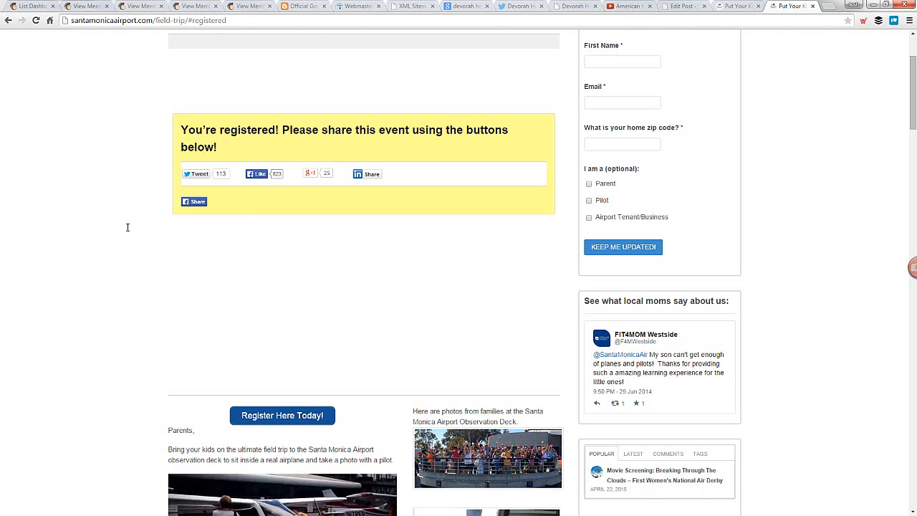
Review the post-registration page's sharing options, event details and date selection form
scroll(128, 231, up, 2)
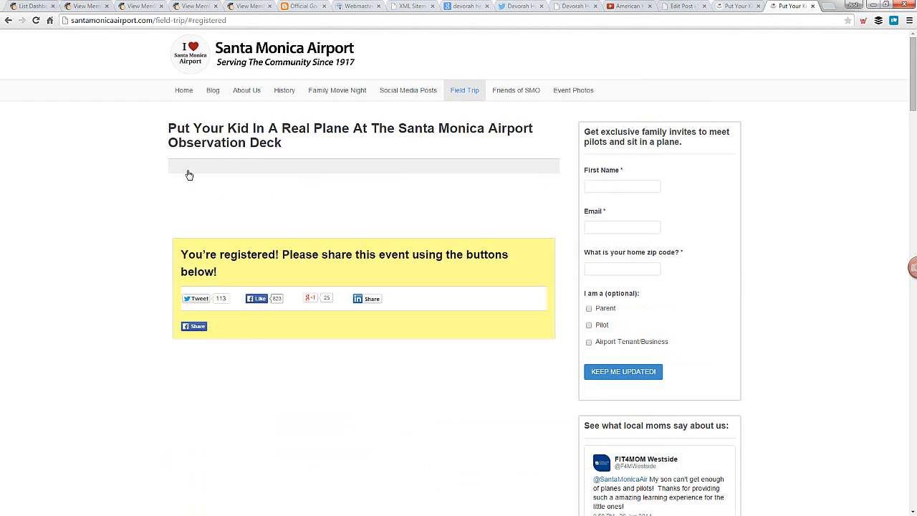
scroll(188, 174, down, 5)
scroll(189, 175, up, 5)
scroll(119, 230, down, 12)
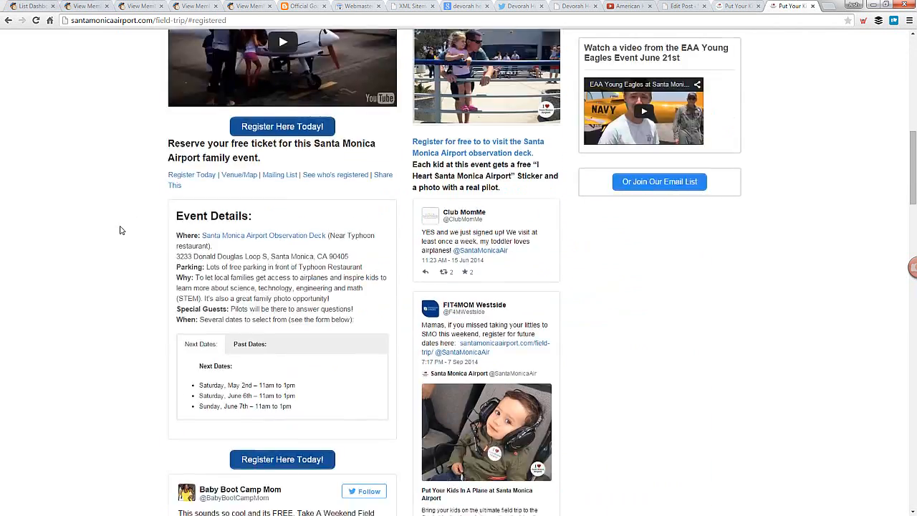
scroll(120, 230, down, 4)
scroll(121, 229, up, 10)
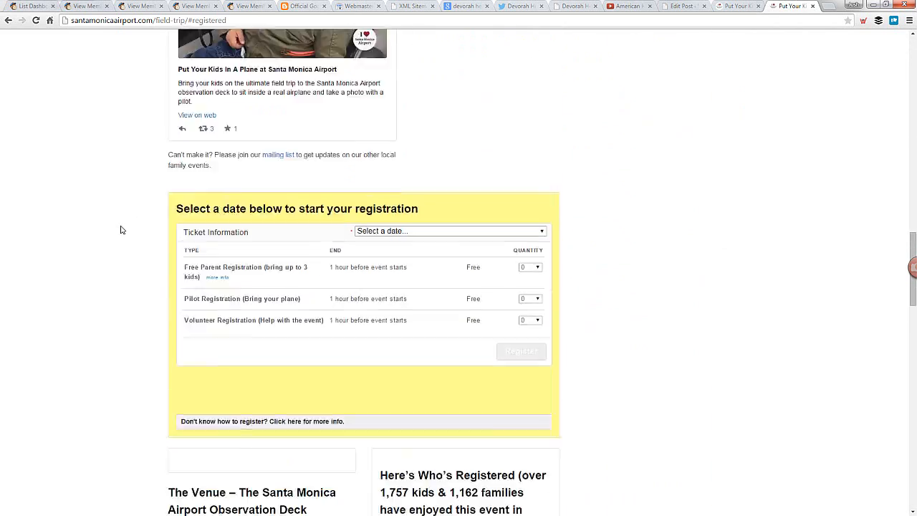
scroll(121, 230, up, 8)
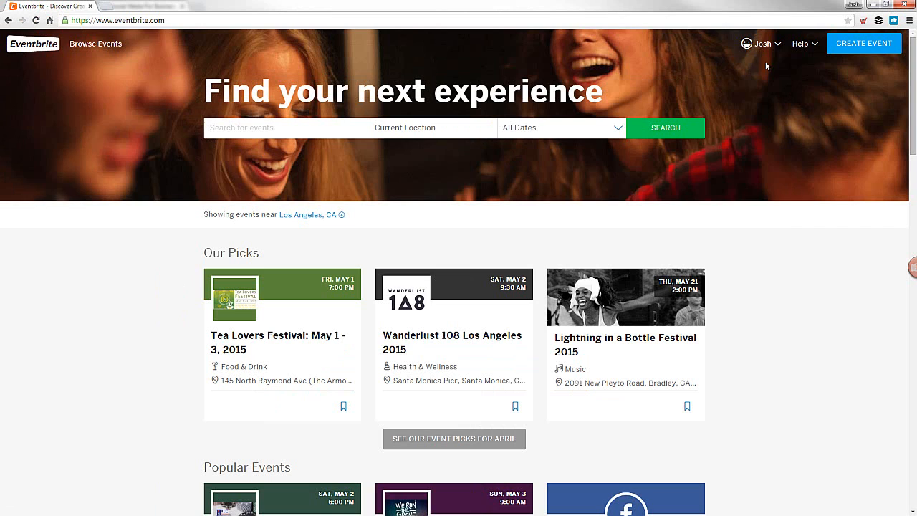
Switch to the Eventbrite site and open the account's My Events list
click(763, 43)
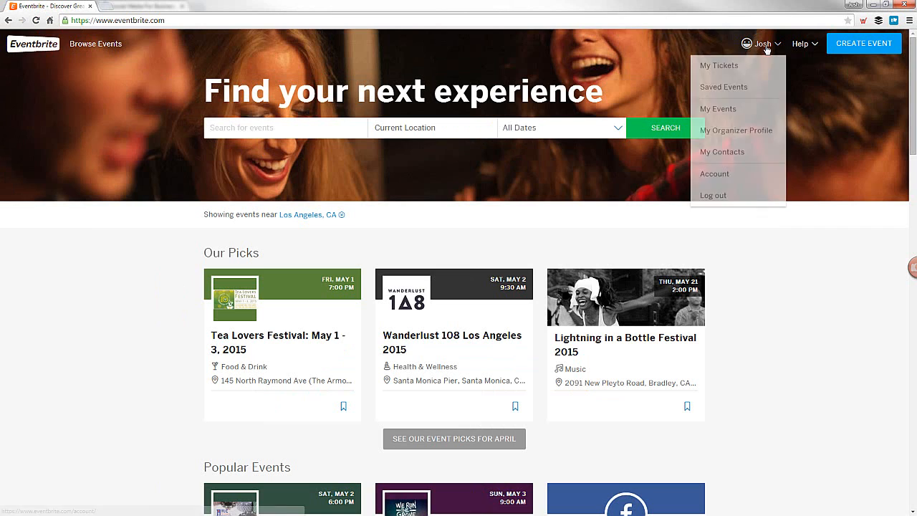
click(728, 114)
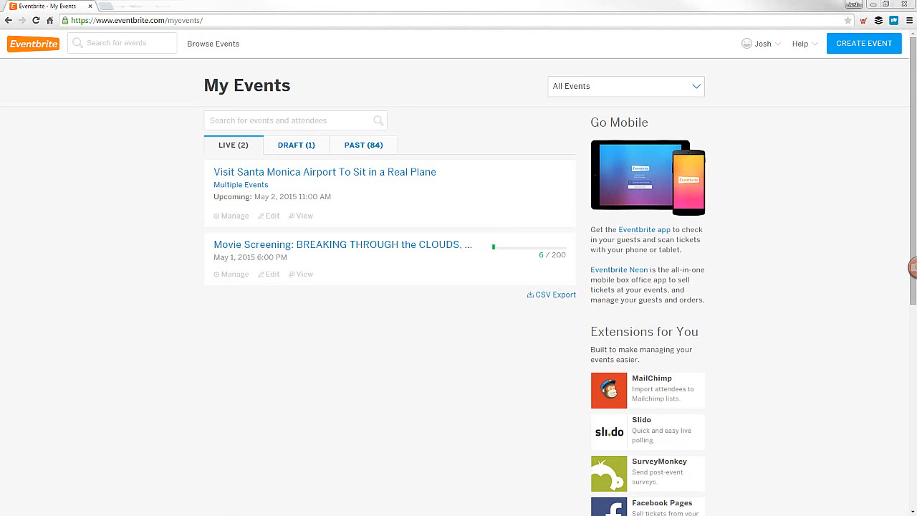
drag(0, 4, 241, 2)
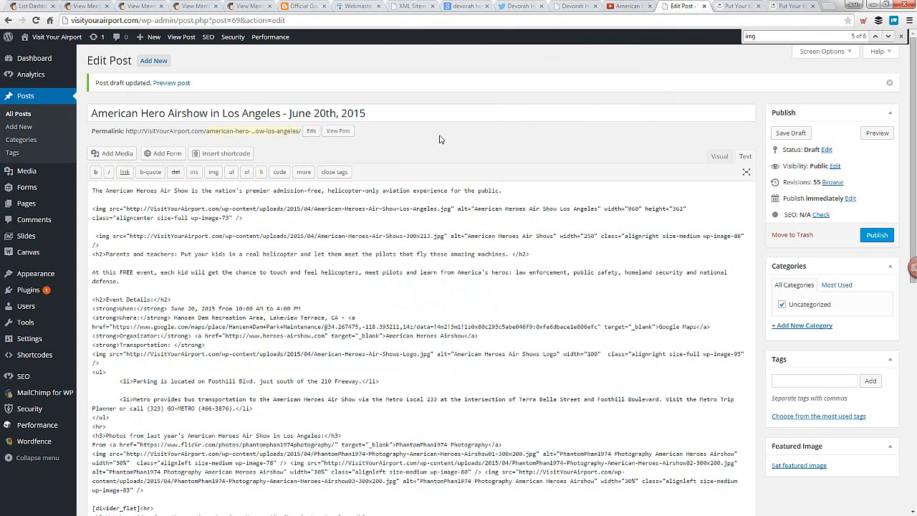
Switch to WordPress, save the American Hero Airshow post as a draft, and open the post's preview in a new tab
click(792, 133)
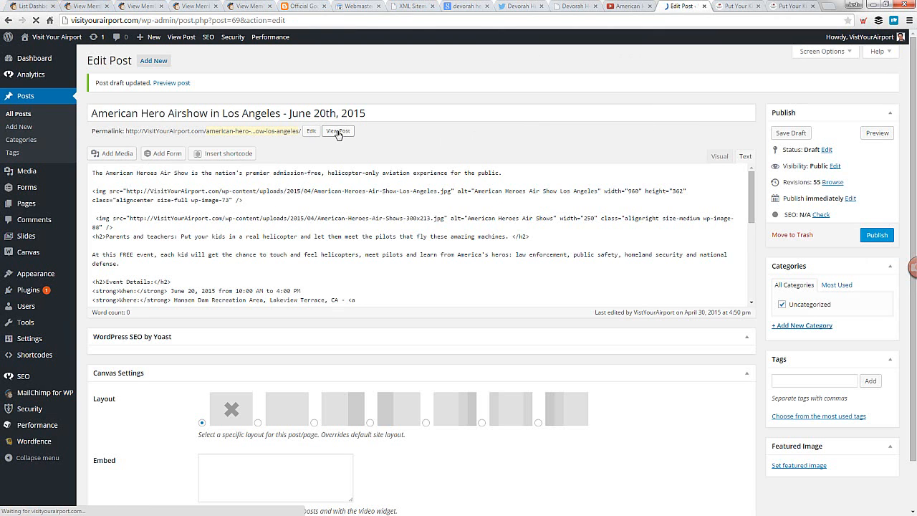
right_click(338, 134)
click(413, 136)
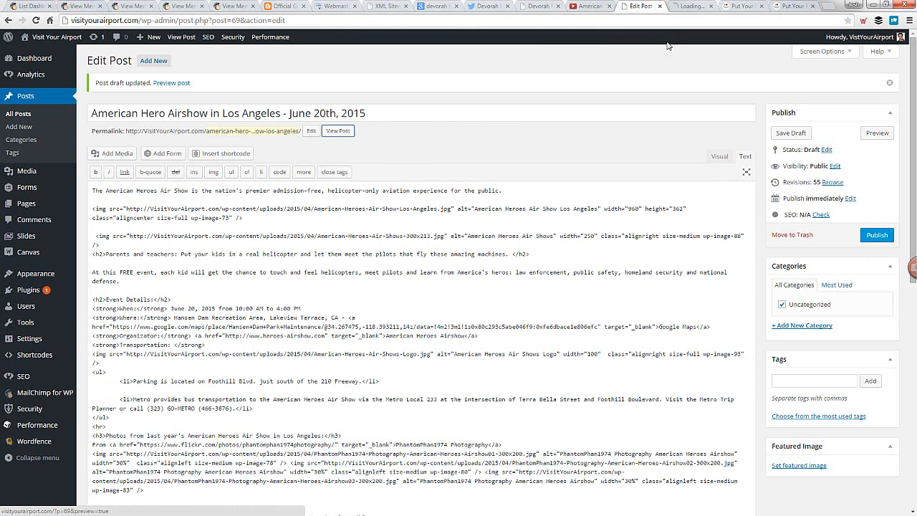
key(ctrl+Tab)
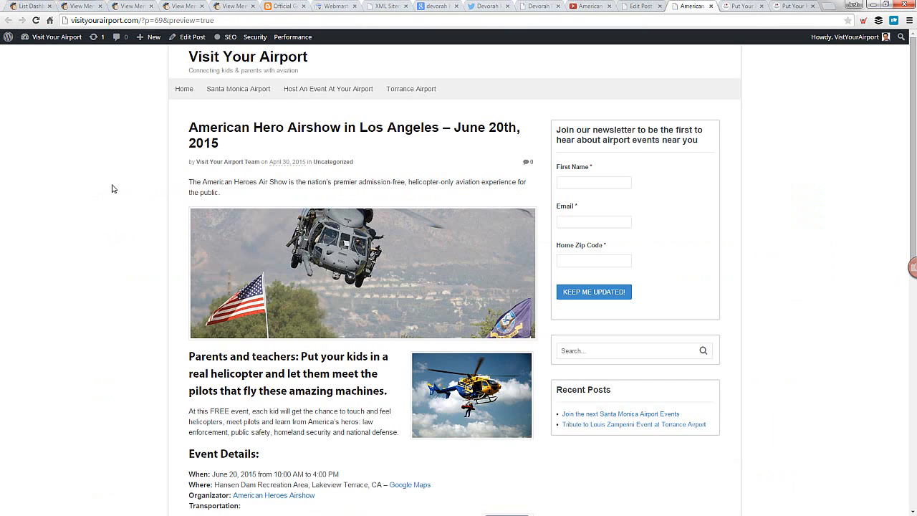
Examine the airshow post preview, including its title, the heading for parents and teachers, event details, photos and video
drag(190, 127, 247, 142)
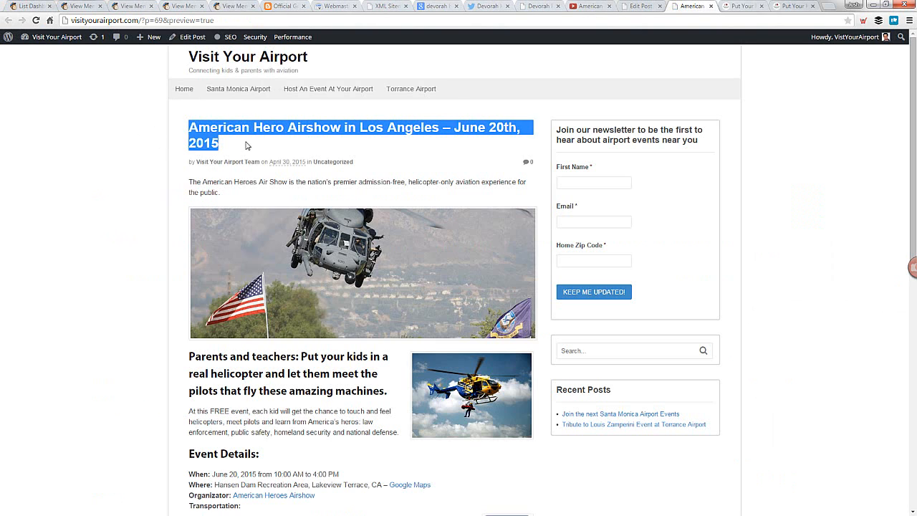
click(246, 146)
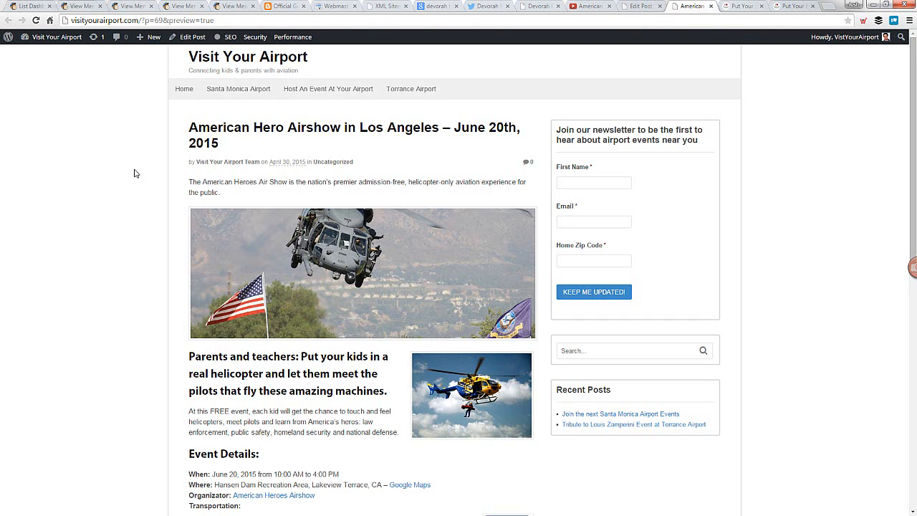
scroll(132, 173, down, 4)
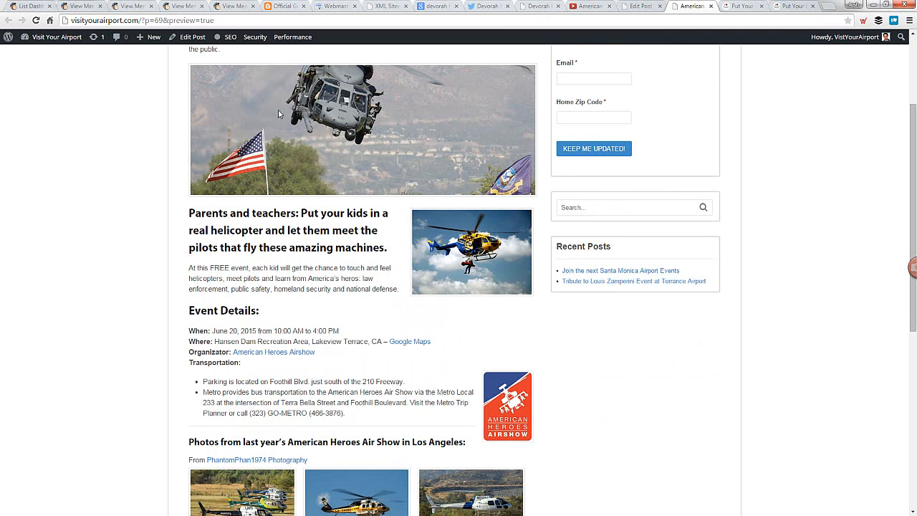
drag(191, 213, 387, 247)
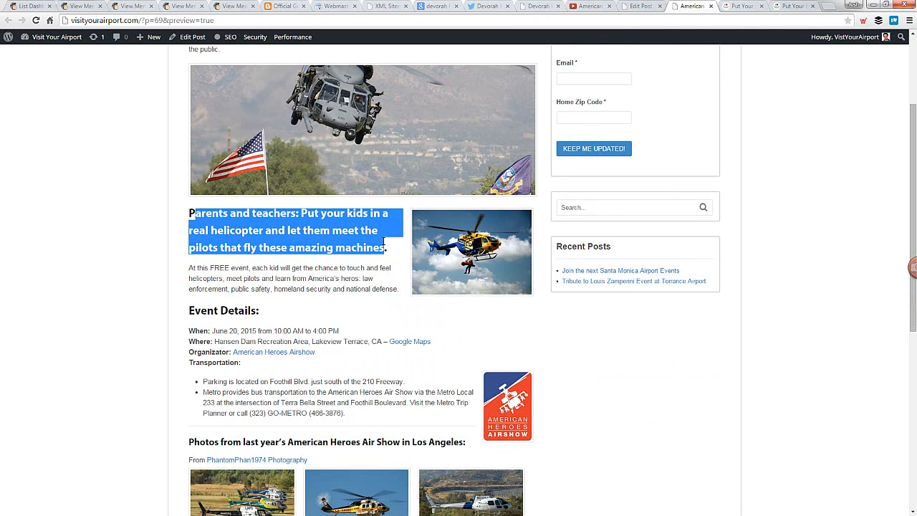
click(385, 242)
scroll(273, 244, down, 4)
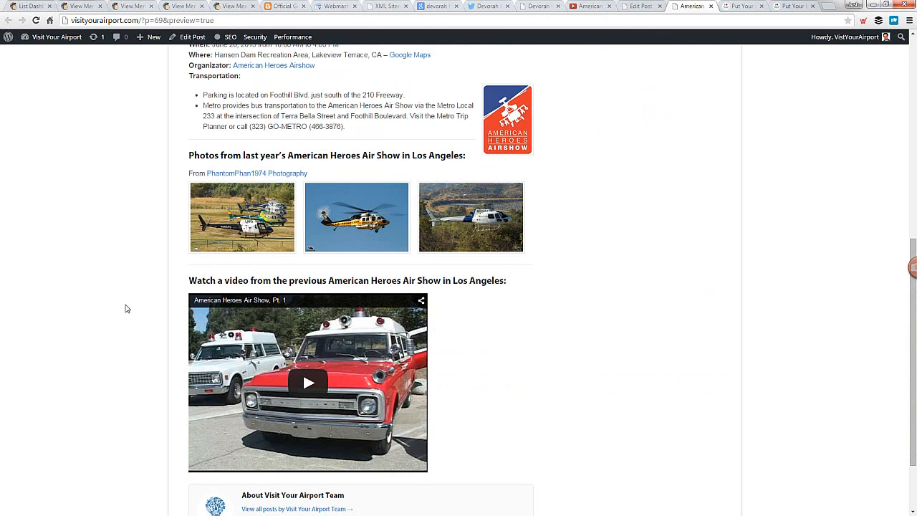
scroll(124, 308, down, 2)
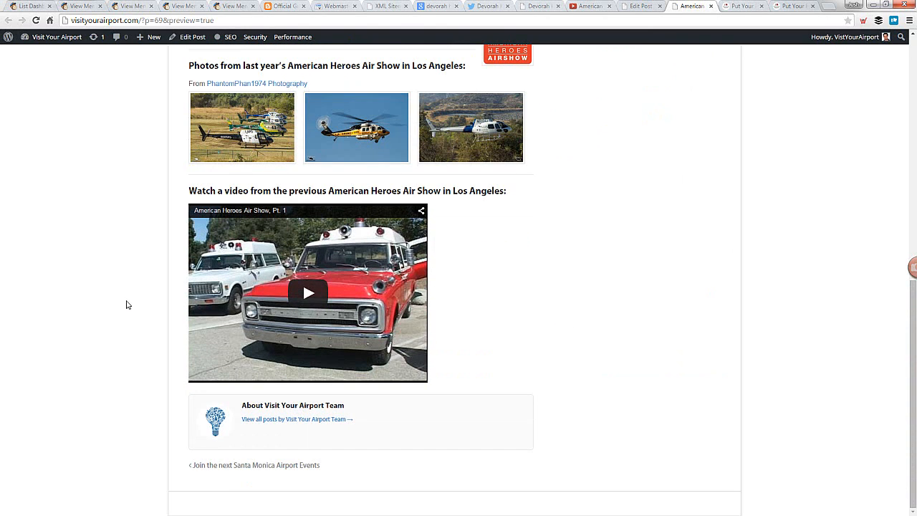
scroll(126, 305, up, 8)
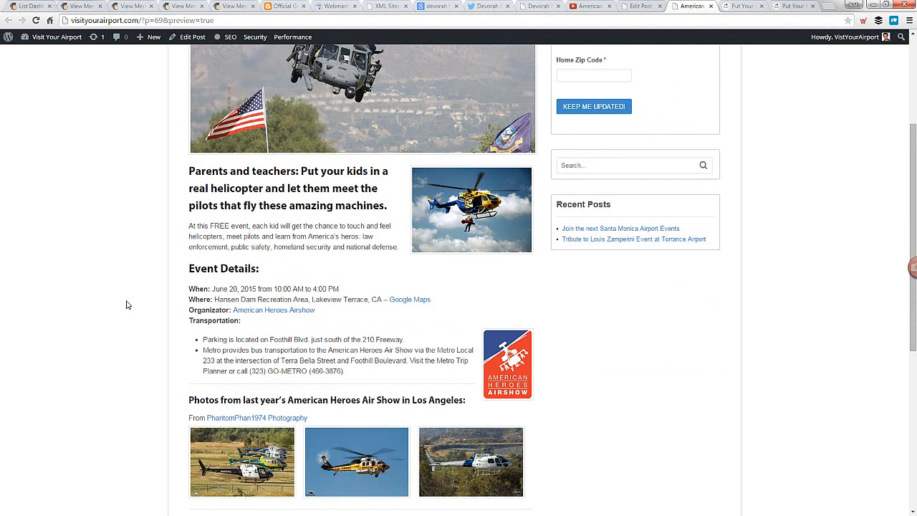
Look at the registration form on the Santa Monica Airport field trip page, and return to the airshow post preview
click(743, 6)
scroll(263, 192, up, 4)
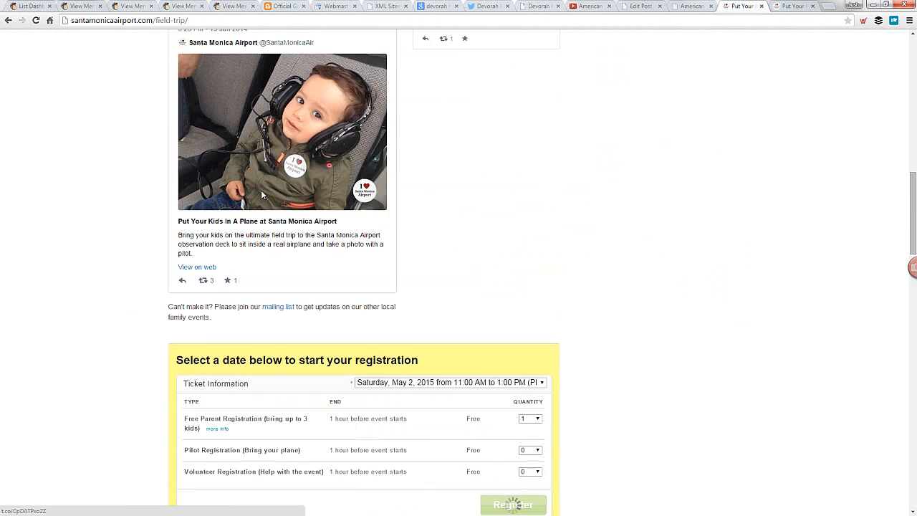
scroll(261, 190, down, 3)
click(691, 5)
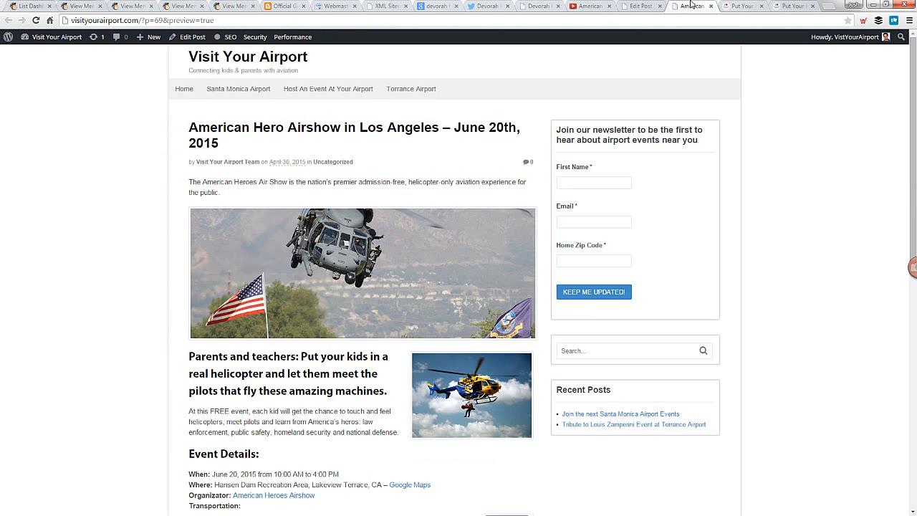
Place the airshow post preview in its own window beside the window with the American Hero Airshow post editor
drag(702, 7, 516, 8)
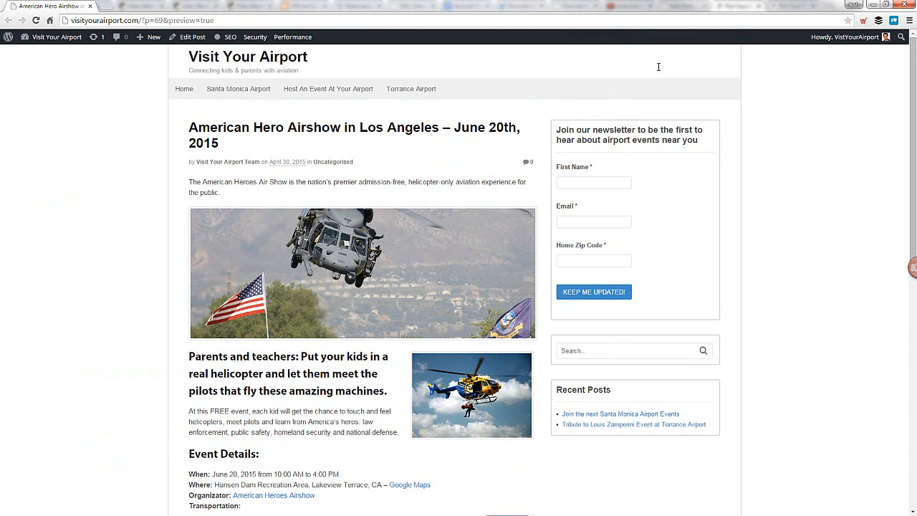
key(super+Left)
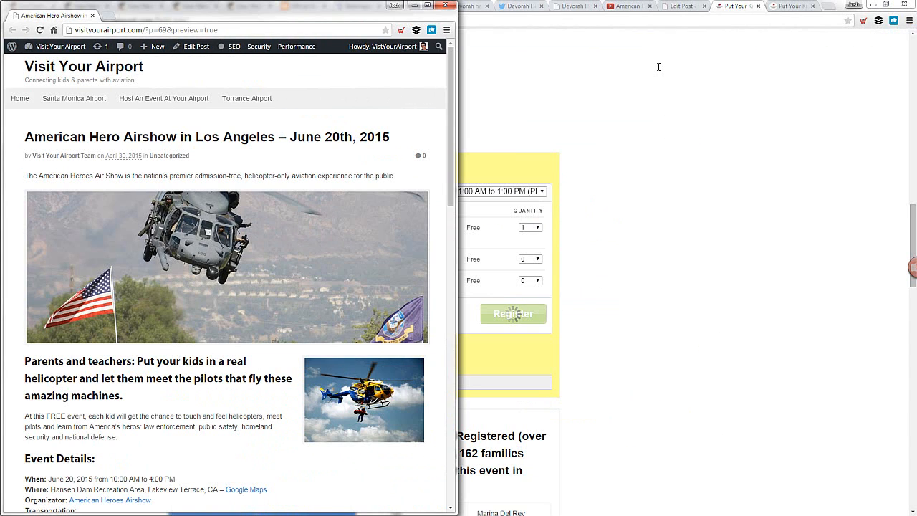
click(660, 157)
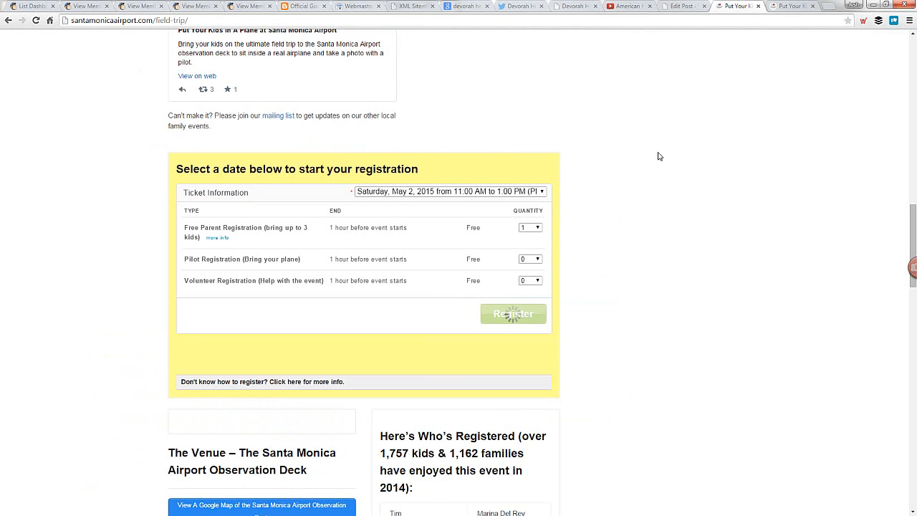
click(684, 7)
key(super+Right)
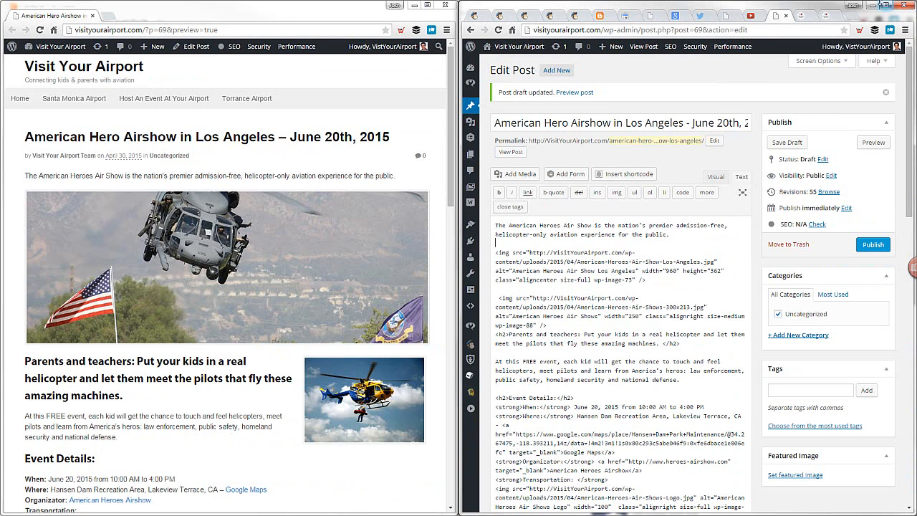
Move the Santa Monica Airport field trip page into the preview's window and return to the top of the page
click(803, 16)
drag(803, 15, 188, 14)
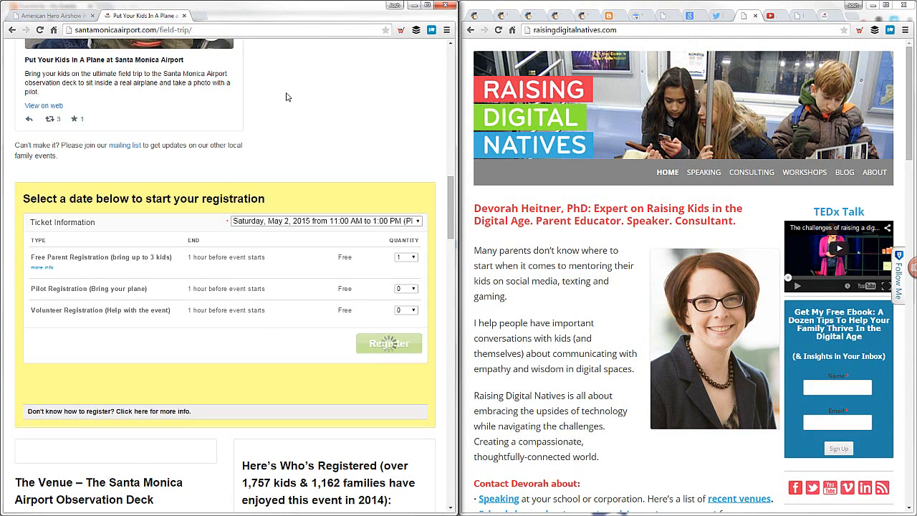
scroll(287, 97, up, 12)
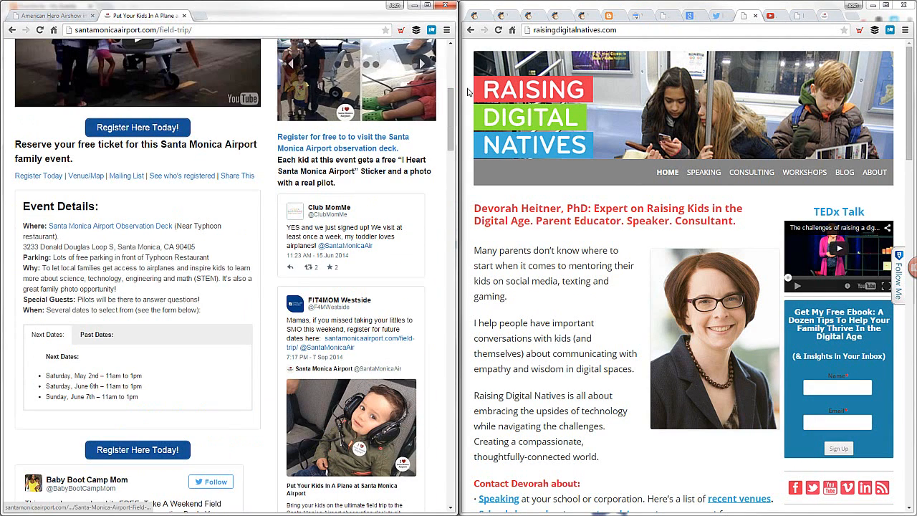
drag(451, 91, 451, 52)
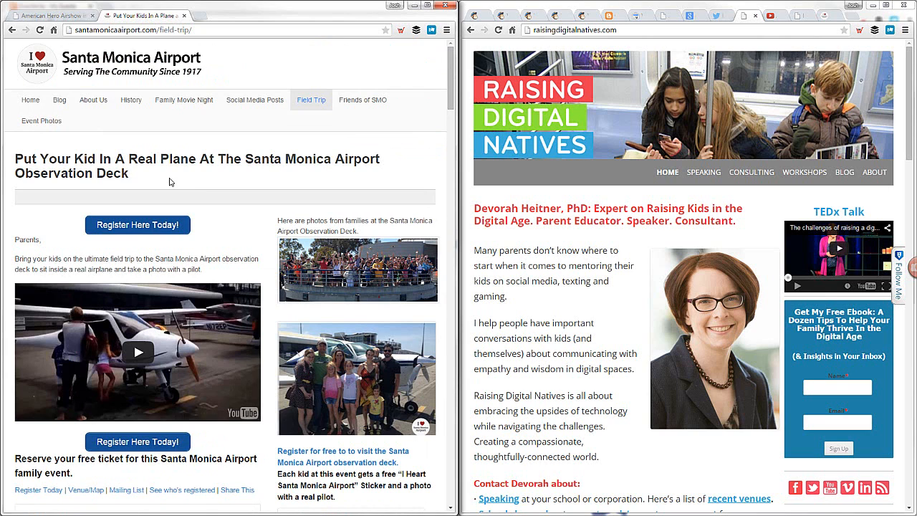
Open the field trip page at the #registered anchor, look at the social sharing box, and collapse it
click(128, 197)
click(252, 29)
click(252, 29)
text(#registered)
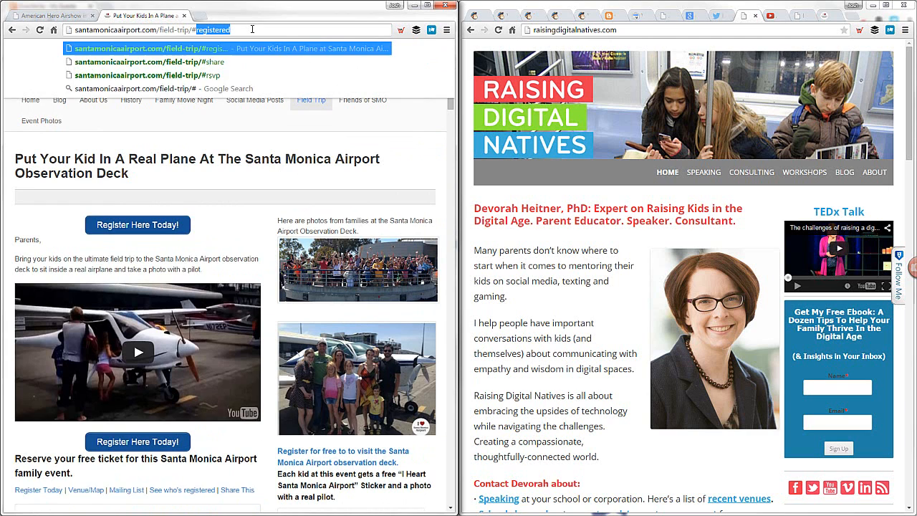
key(Return)
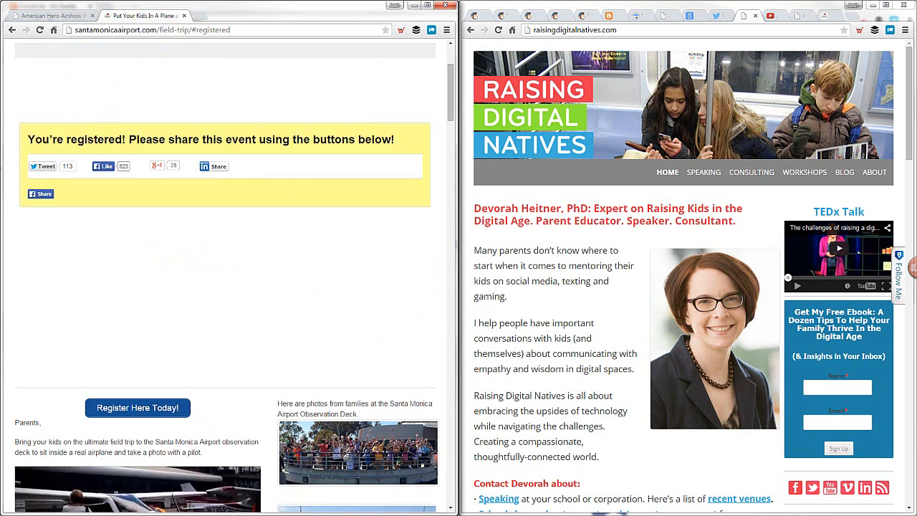
scroll(218, 57, down, 5)
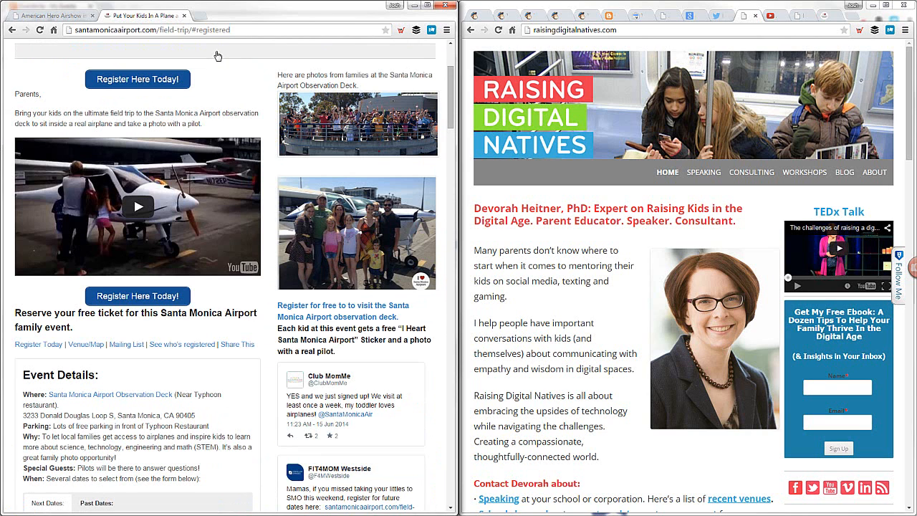
scroll(264, 113, up, 2)
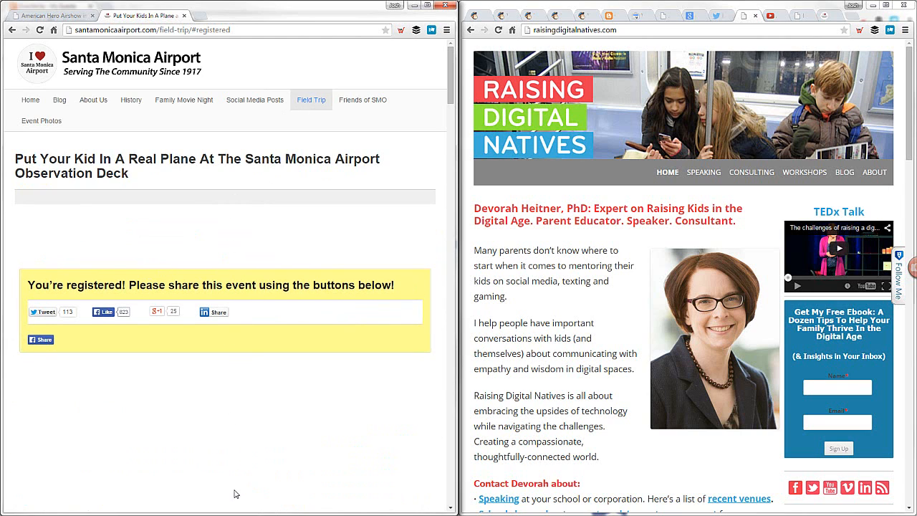
click(244, 201)
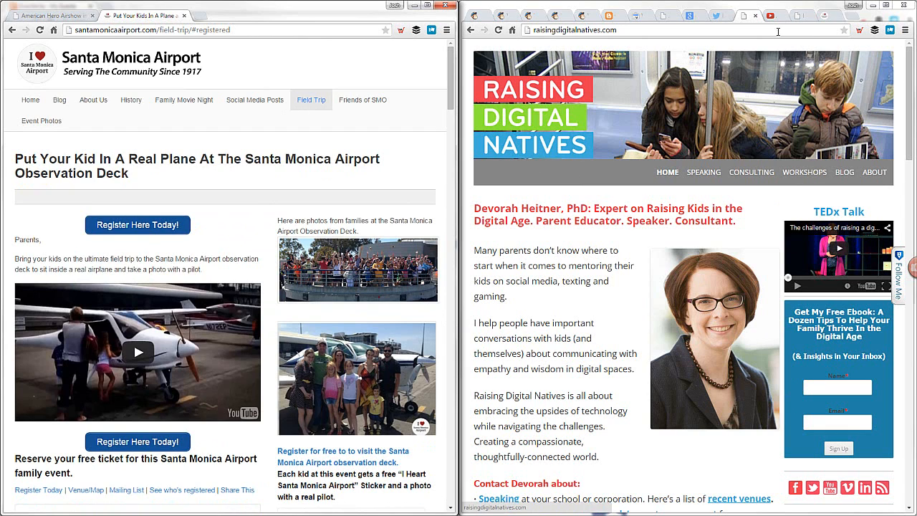
Show the airshow post editor beside the field trip page's editor and examine the "registered" anchor tag in the page code
click(828, 16)
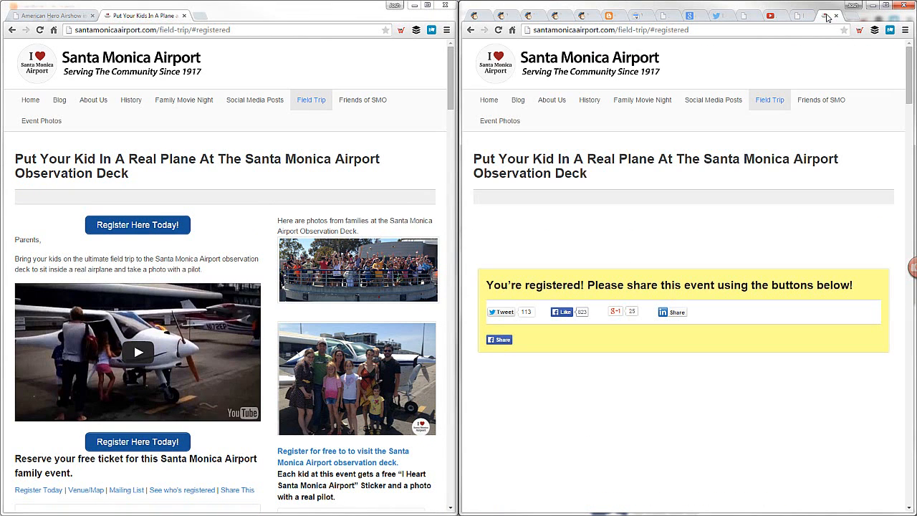
click(800, 16)
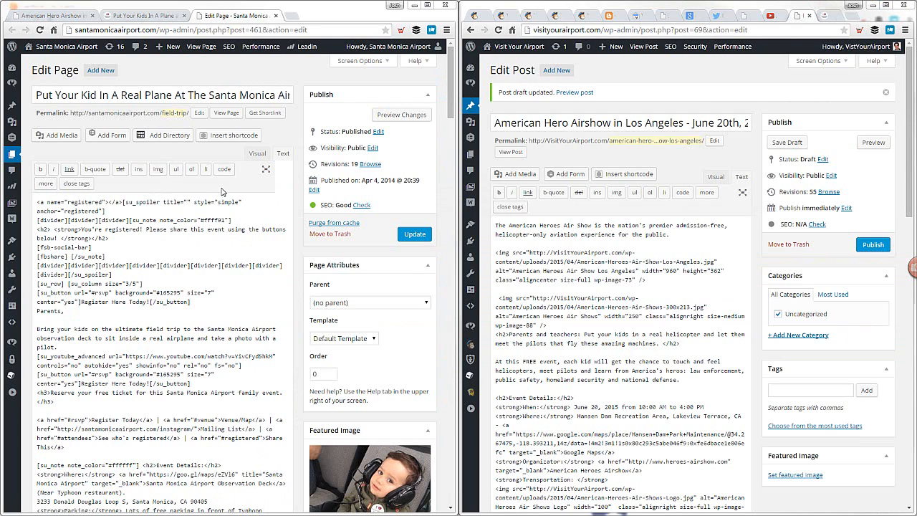
drag(37, 202, 125, 202)
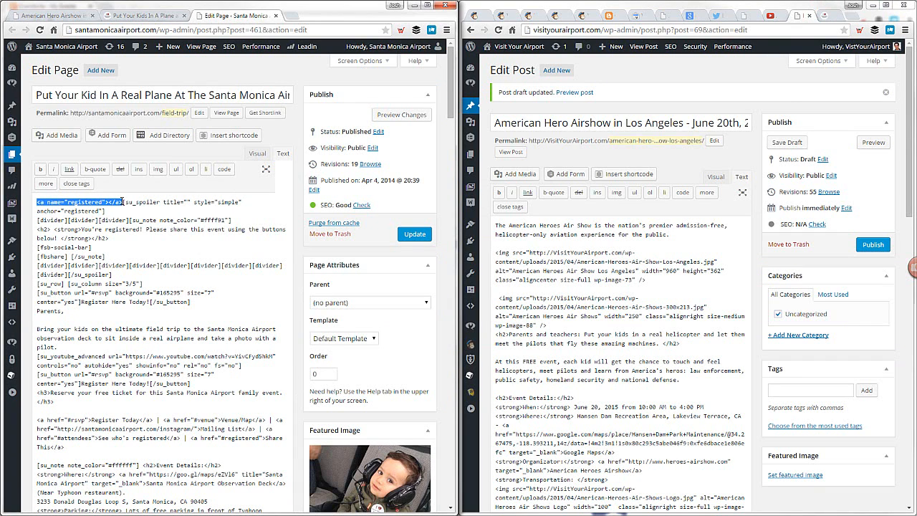
click(122, 202)
drag(38, 202, 66, 202)
click(68, 202)
double_click(85, 202)
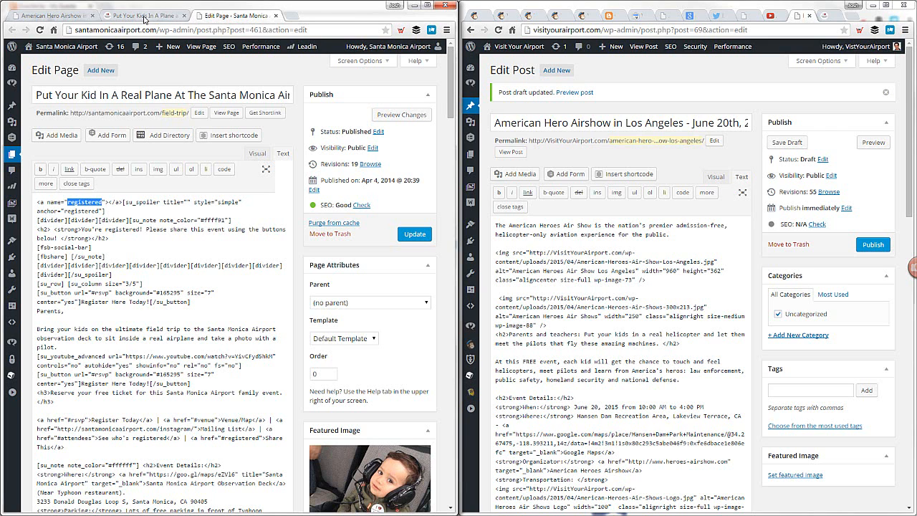
Load the live field trip page with #registered added to its address to view the share box
click(146, 16)
click(150, 30)
click(217, 29)
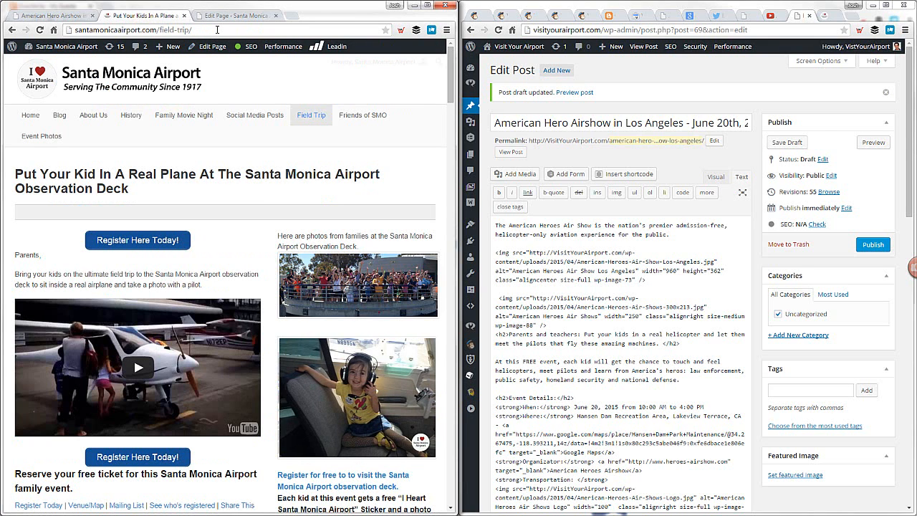
text(#registered)
key(Return)
mouse_move(451, 86)
mouse_down()
mouse_move(450, 61)
mouse_move(450, 87)
mouse_up()
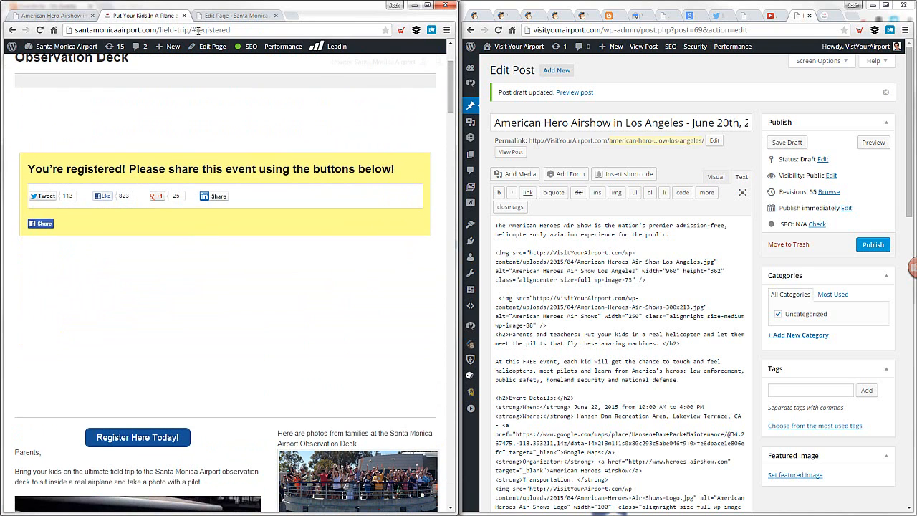
Change the address anchor to #rsvp and view the registration form it targets
double_click(242, 30)
text(rsvp)
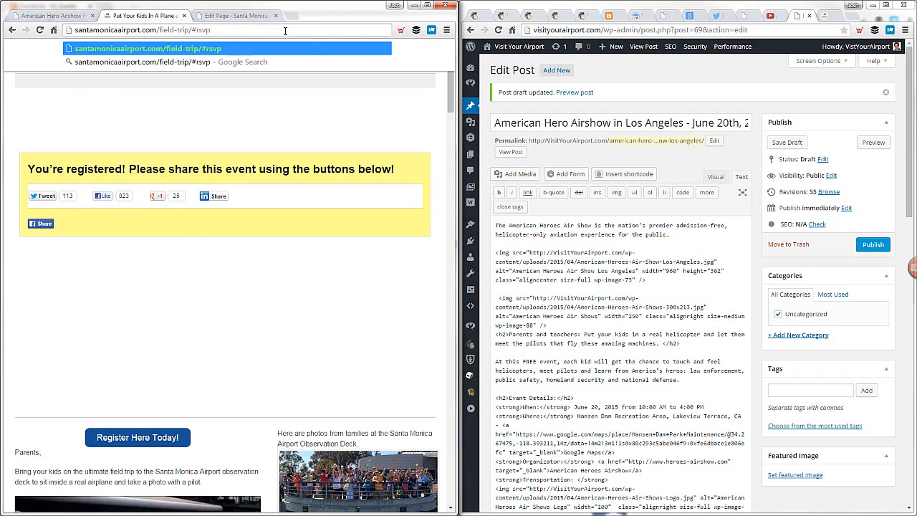
key(Return)
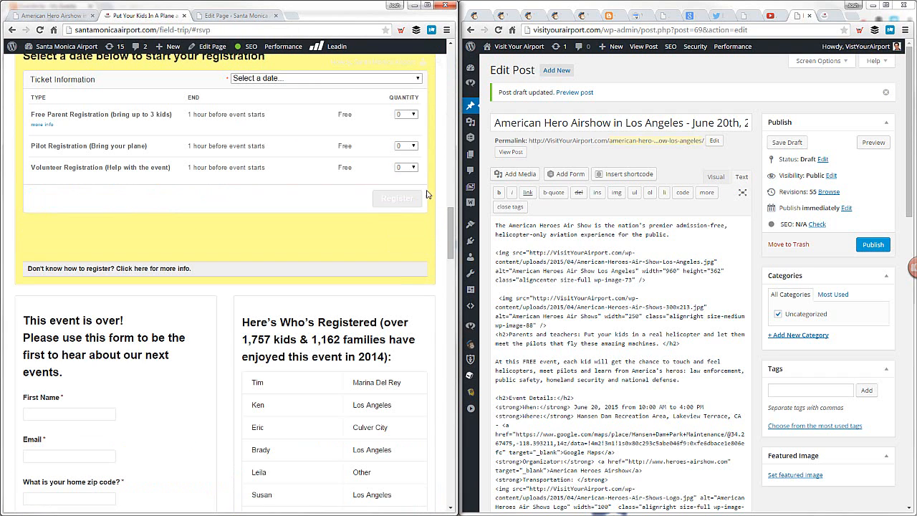
mouse_move(452, 226)
mouse_down()
mouse_move(452, 213)
mouse_move(450, 227)
mouse_up()
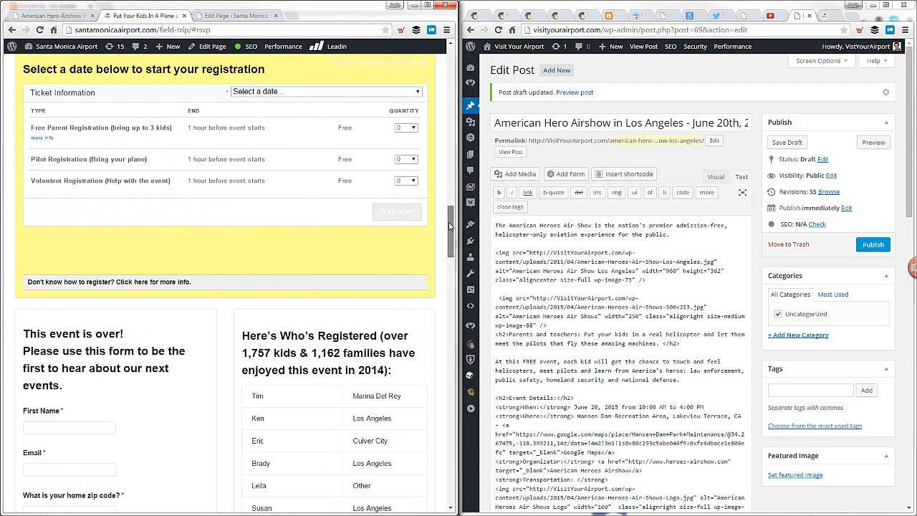
Compare the "registered" anchor tag in the field trip page code with the share box on the live page
click(212, 17)
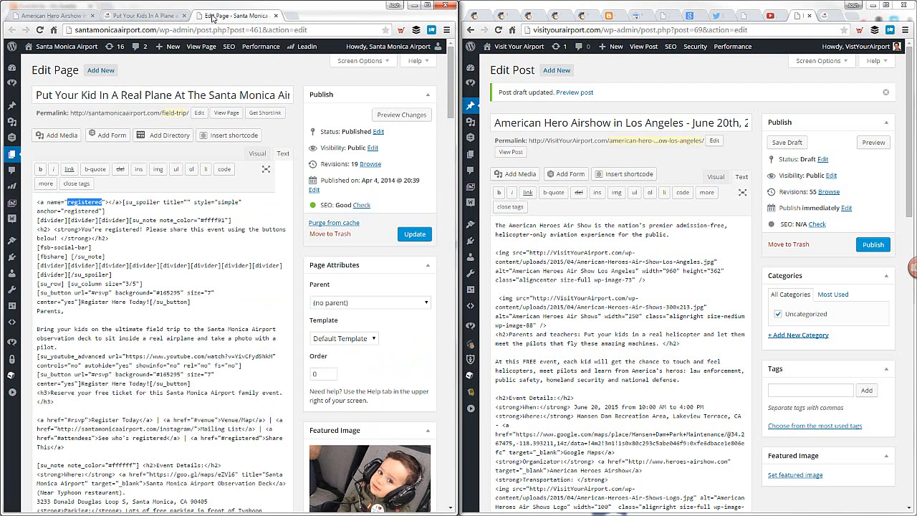
click(70, 204)
drag(68, 204, 105, 204)
click(105, 203)
drag(39, 201, 133, 202)
click(132, 202)
click(148, 18)
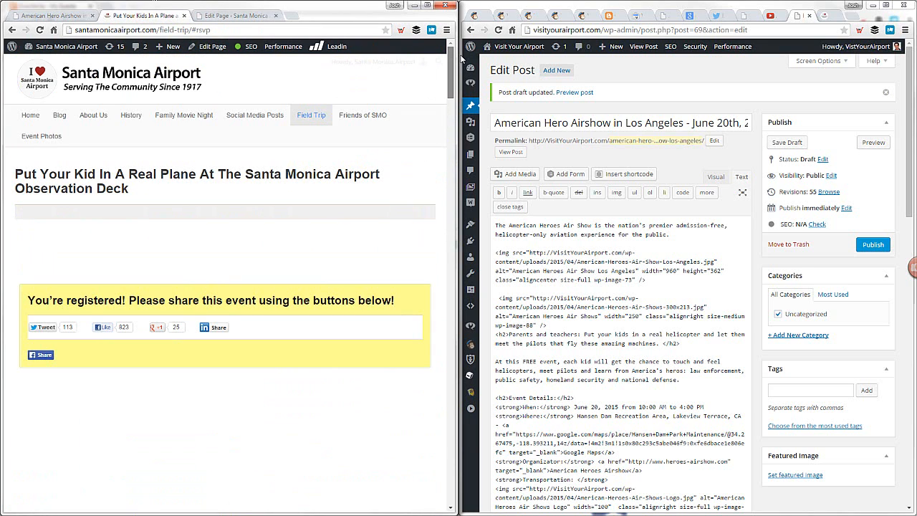
scroll(447, 91, down, 2)
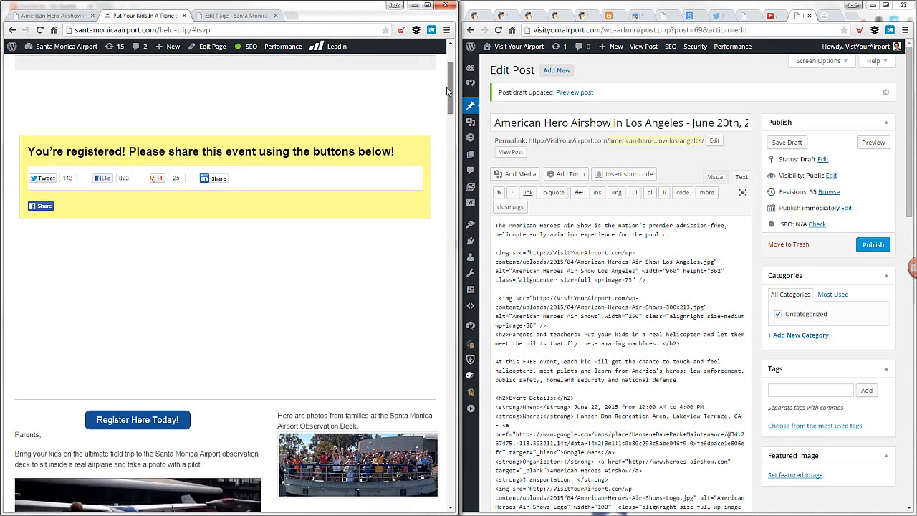
Copy the field trip code from the "registered" anchor through [/su_spoiler] and paste it above the airshow post's opening paragraph
click(232, 15)
click(72, 203)
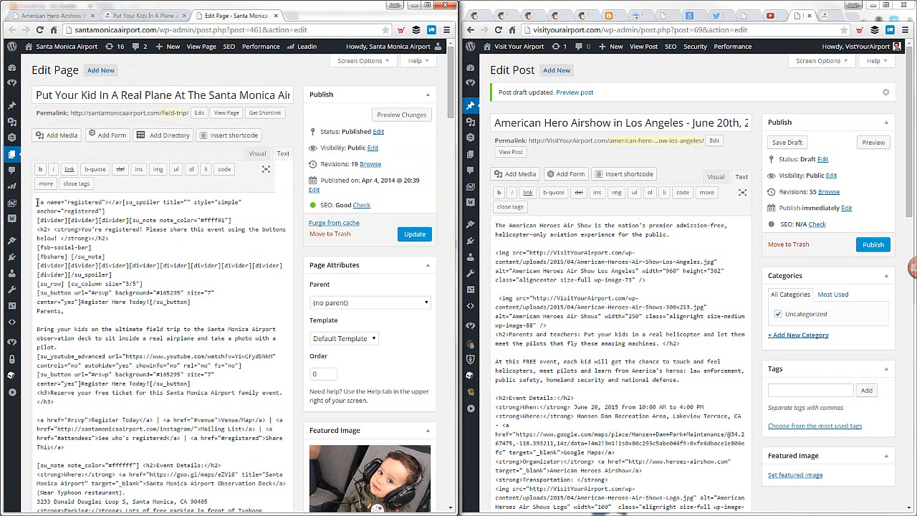
drag(37, 202, 135, 274)
key(ctrl+c)
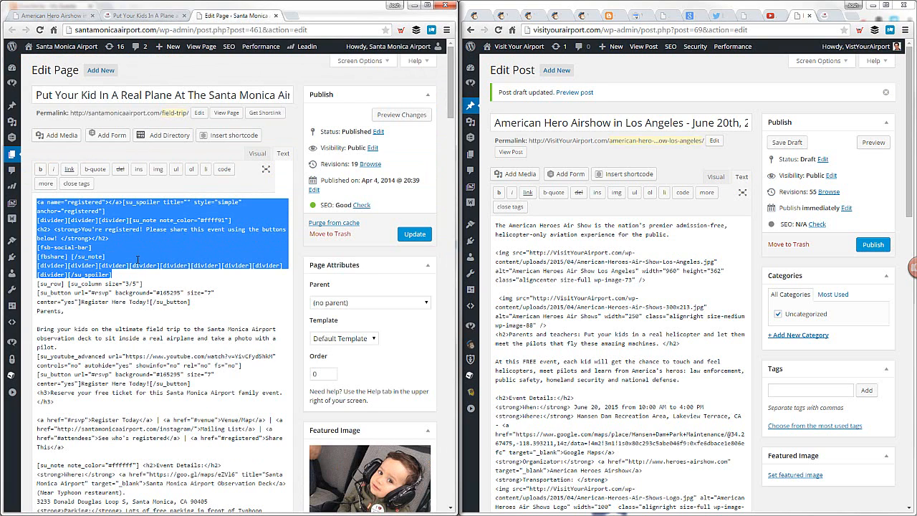
click(498, 227)
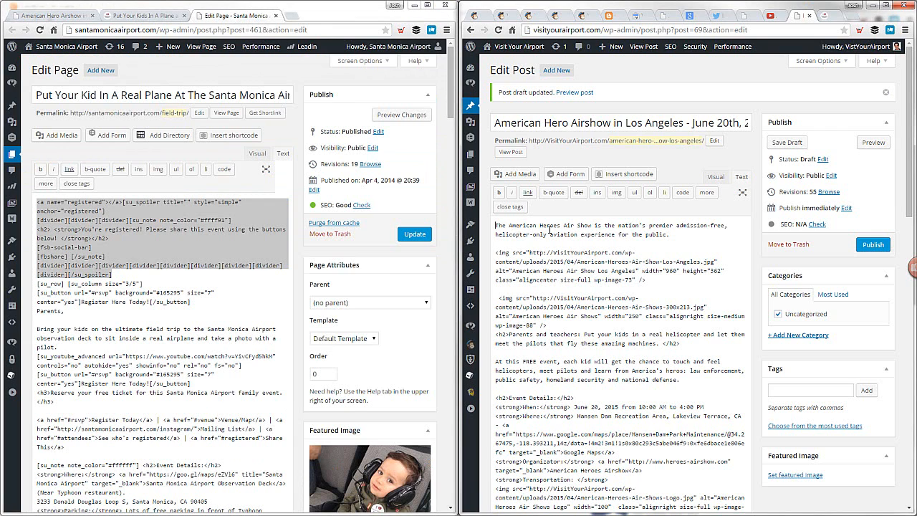
key(Return)
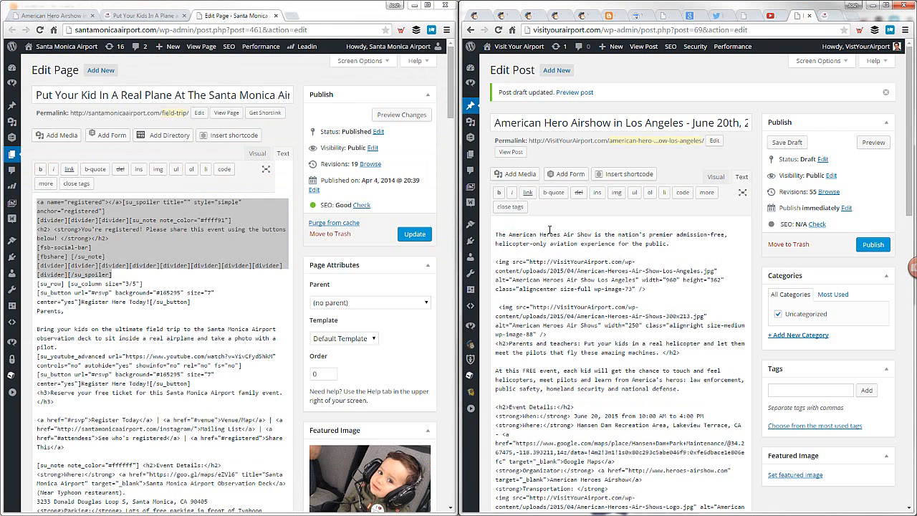
key(ctrl+v)
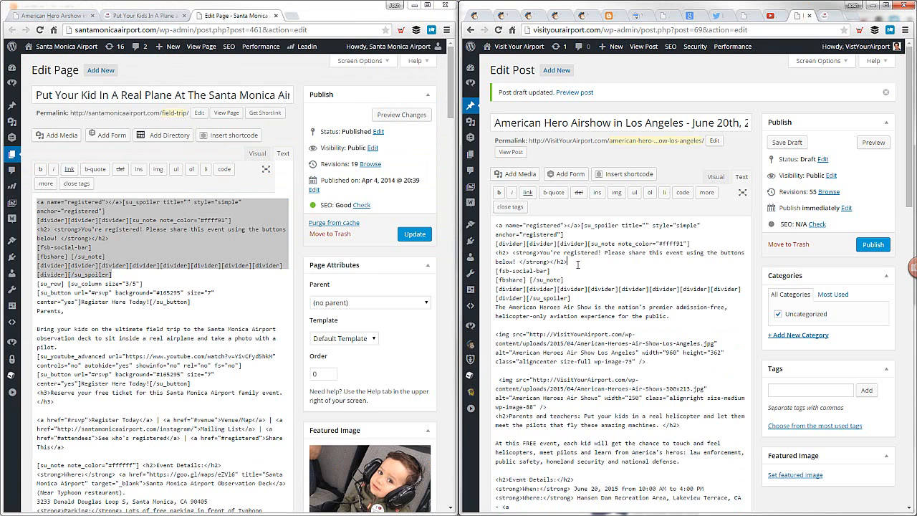
drag(550, 271, 496, 271)
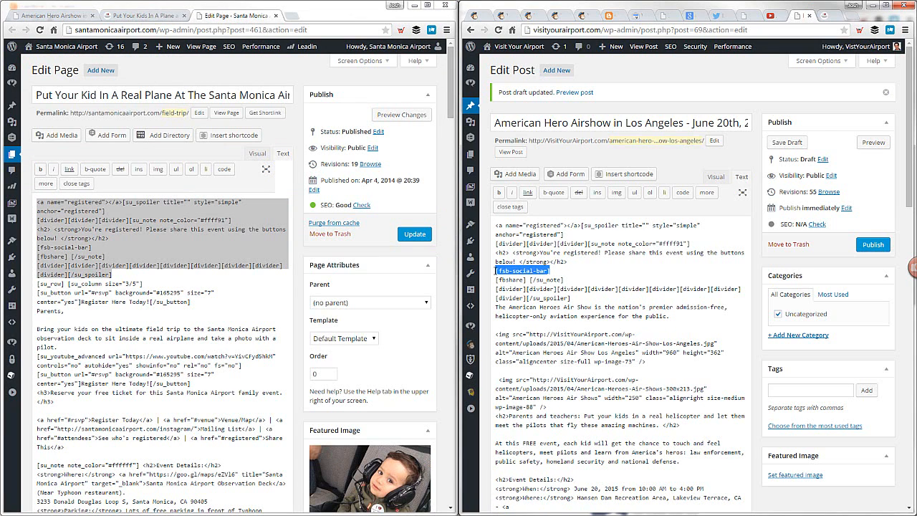
click(497, 271)
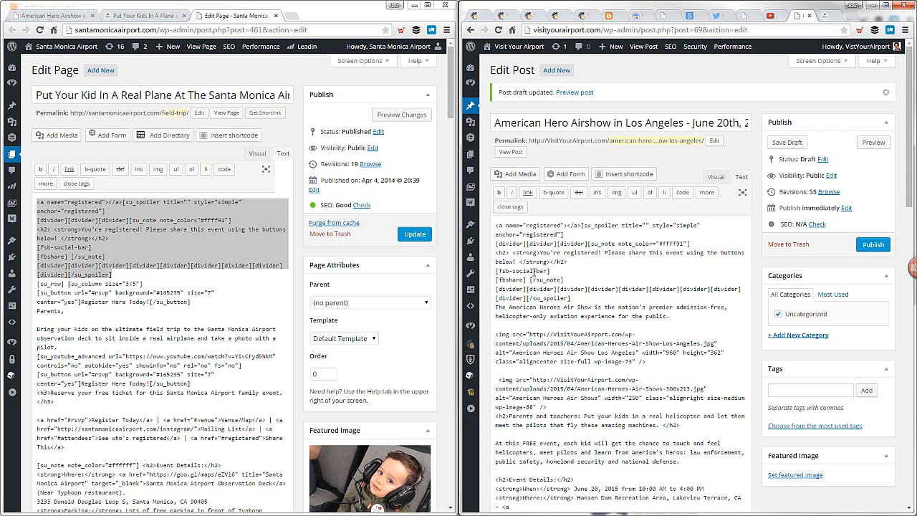
Save the airshow post draft, reload its preview, and expand the collapsed box above the opening paragraph
click(785, 143)
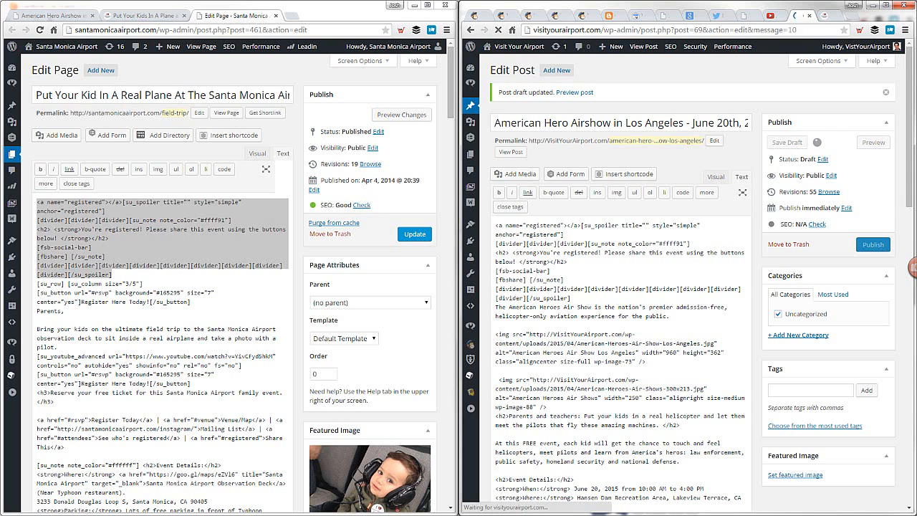
click(58, 15)
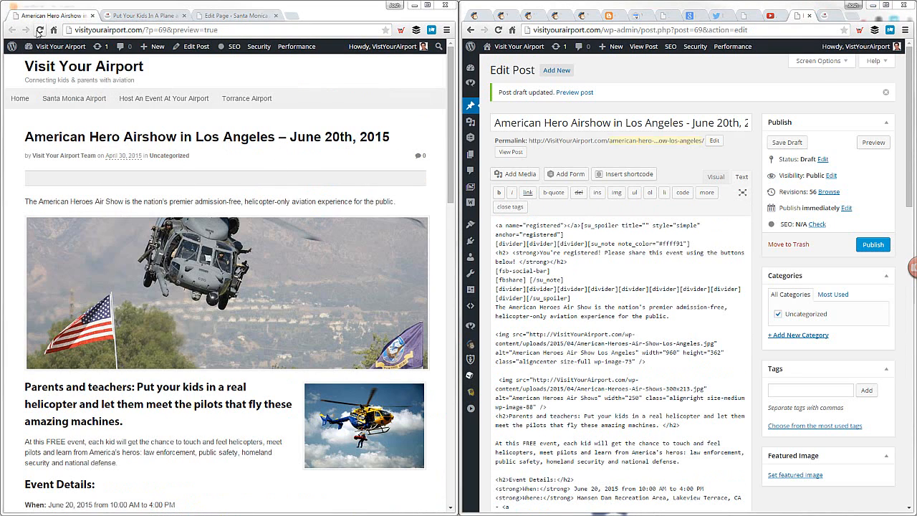
click(39, 30)
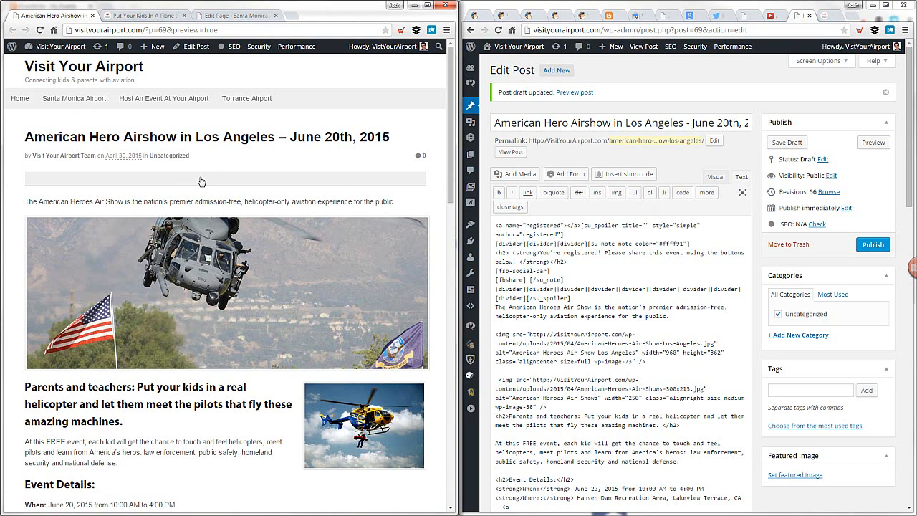
click(201, 181)
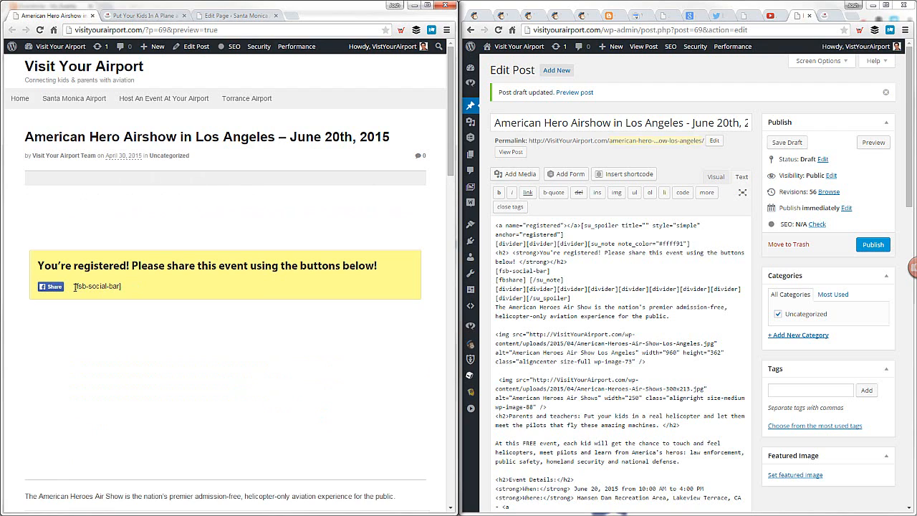
Check the [fsb-social-bar] shortcode text in the preview's share box, and install and activate the Floating Social Bar plugin
drag(75, 286, 123, 288)
click(149, 290)
click(74, 288)
click(127, 289)
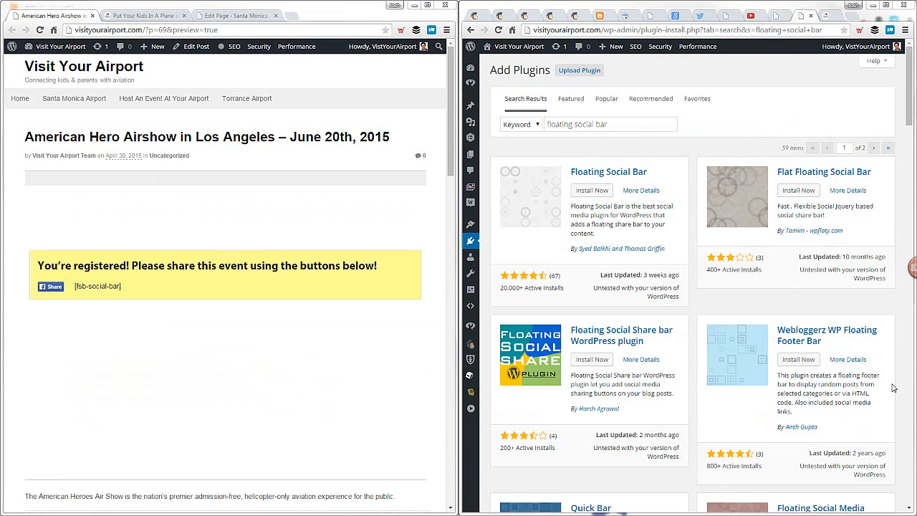
click(619, 124)
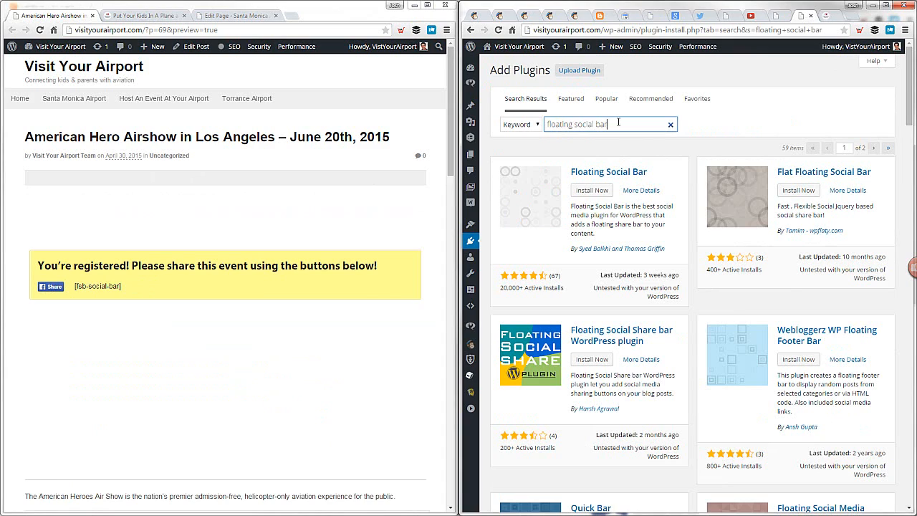
click(592, 190)
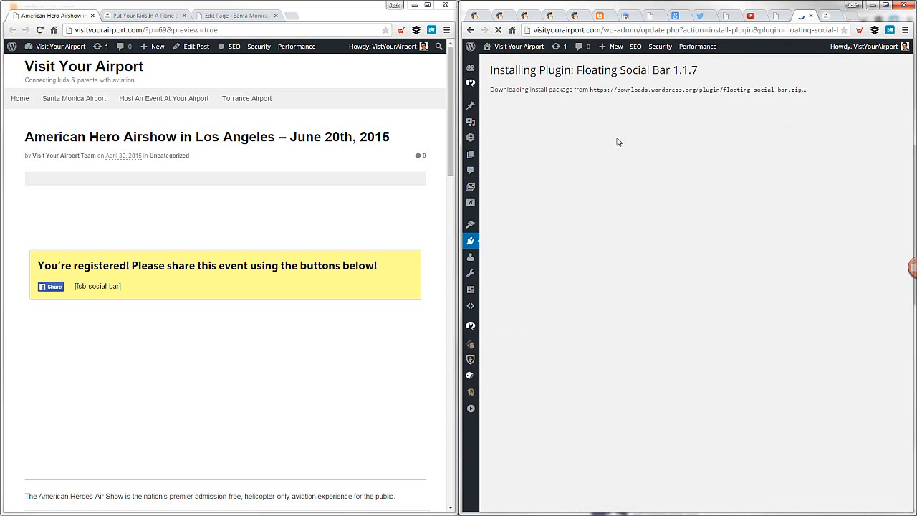
click(516, 152)
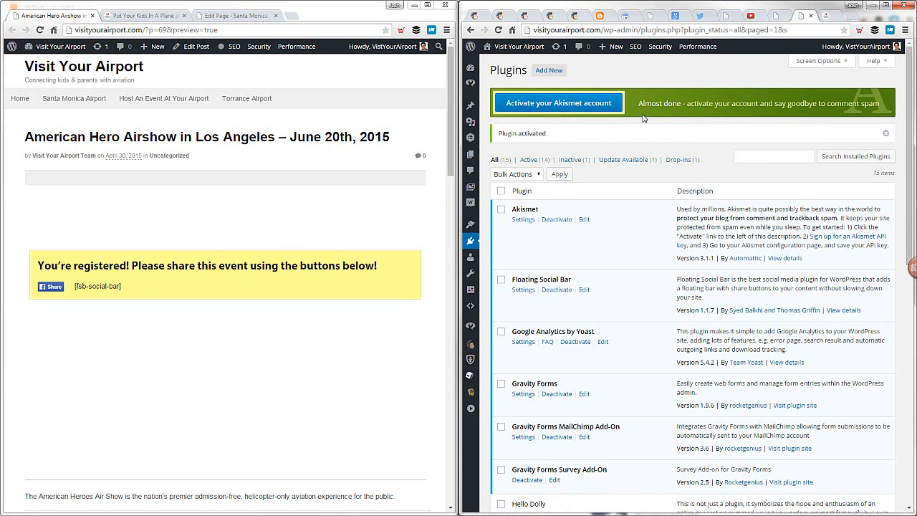
Empty all site caches from the airshow post preview and reload it to check the share box
mouse_move(296, 46)
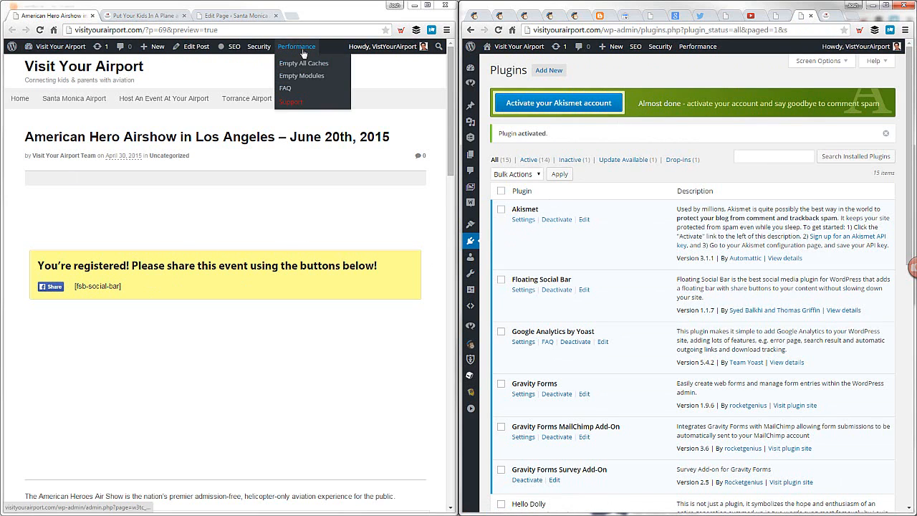
click(302, 64)
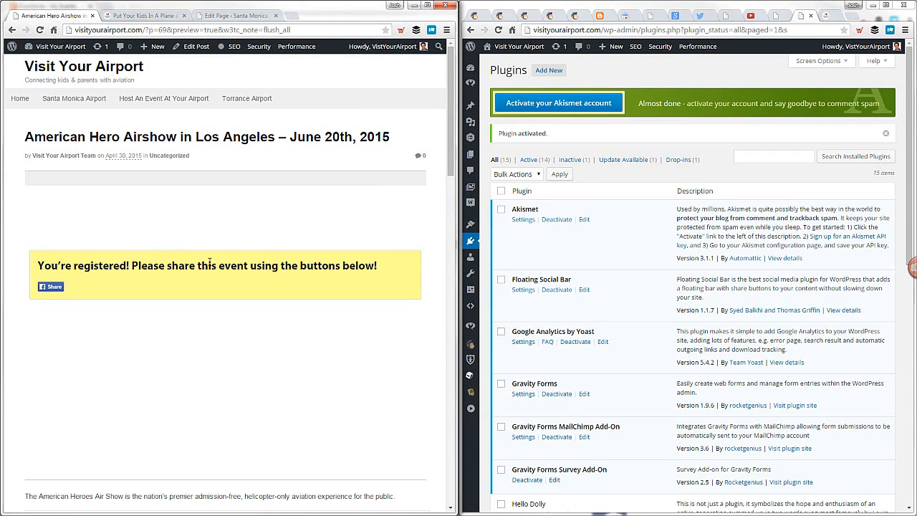
key(F5)
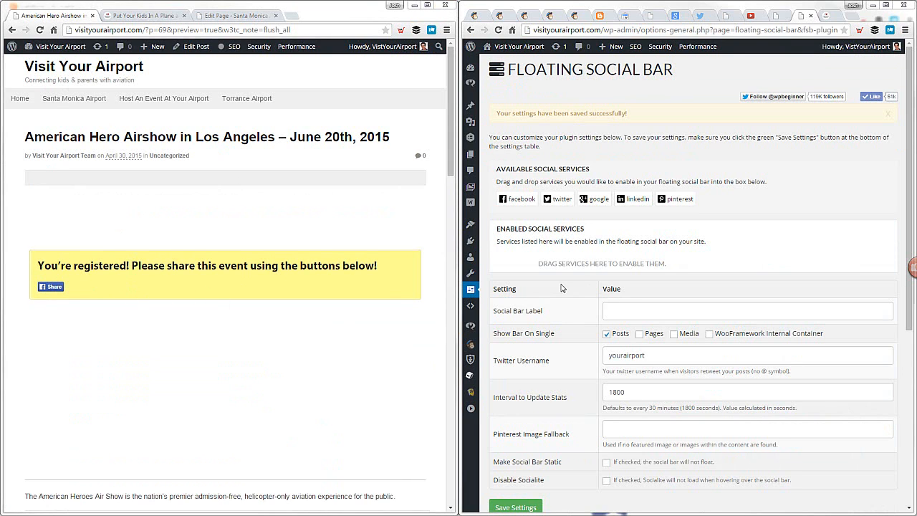
Enable Facebook, Twitter, Google, LinkedIn and Pinterest in the Floating Social Bar settings and save them
mouse_move(484, 293)
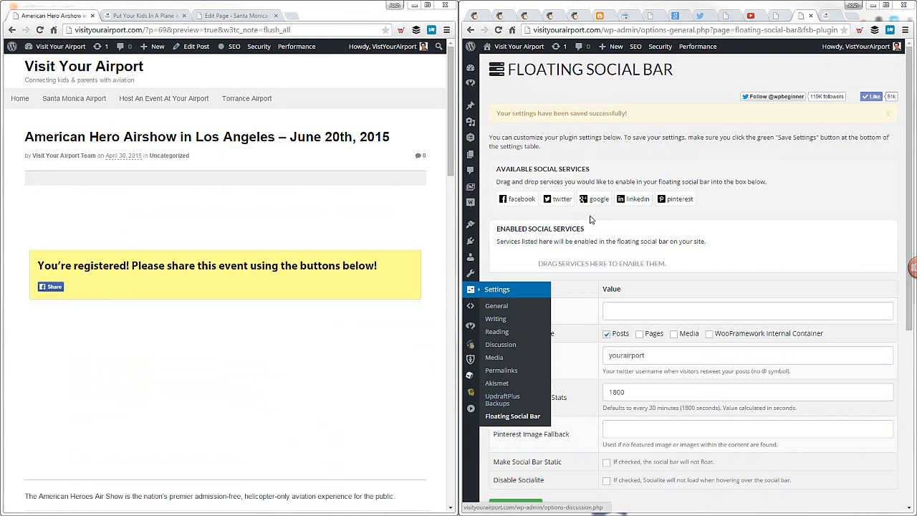
drag(520, 199, 538, 256)
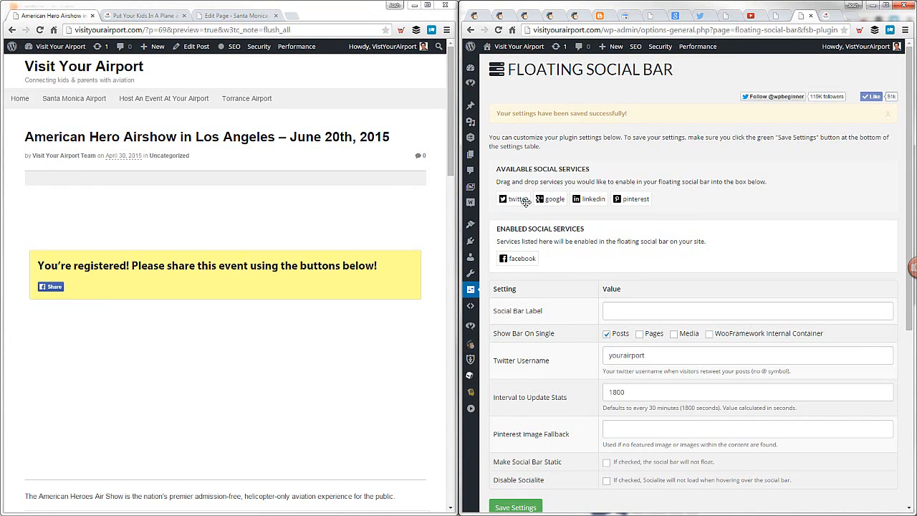
drag(526, 199, 557, 257)
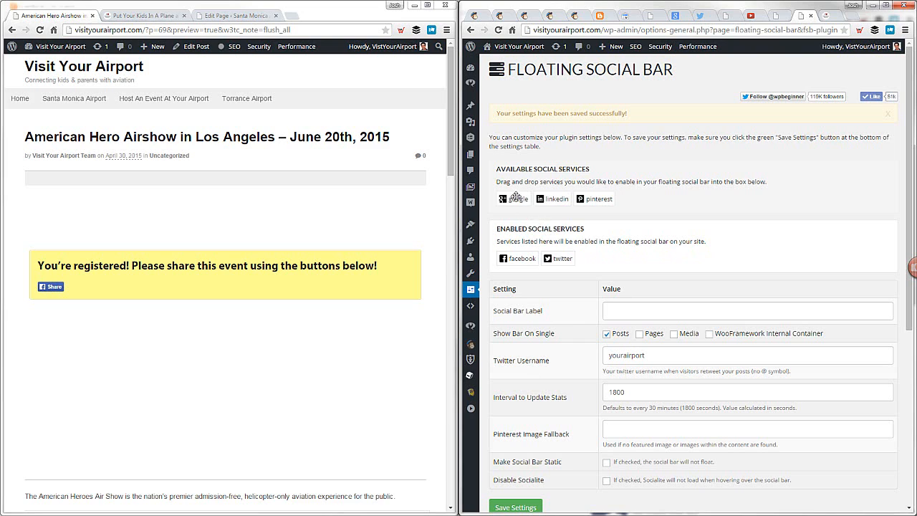
drag(519, 198, 600, 257)
drag(522, 198, 632, 255)
drag(522, 199, 688, 261)
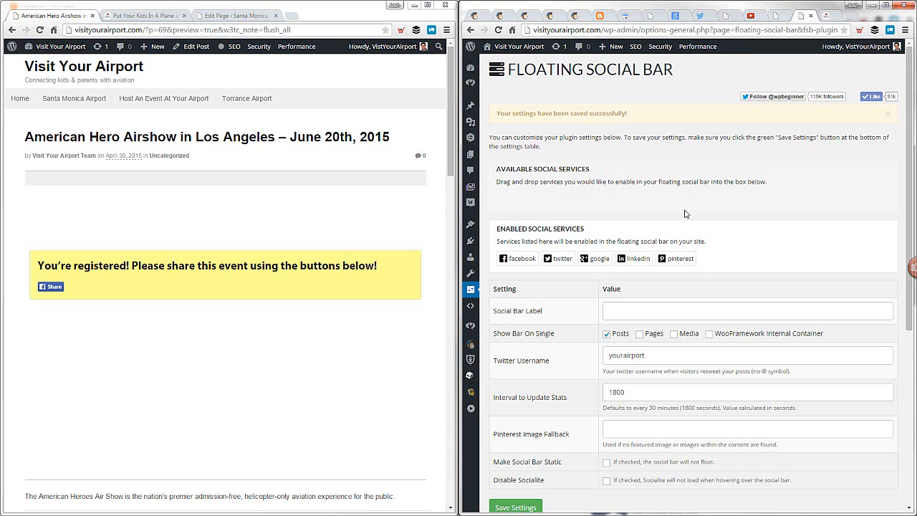
scroll(537, 441, down, 1)
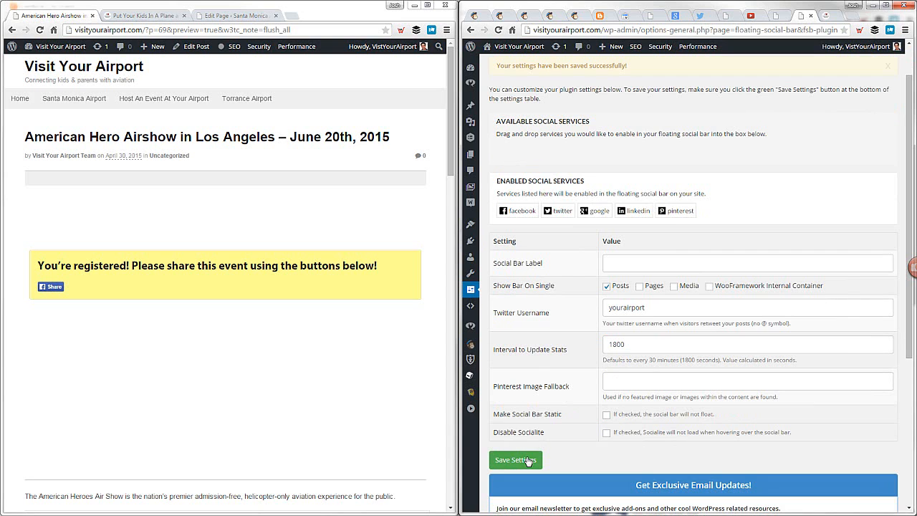
click(528, 460)
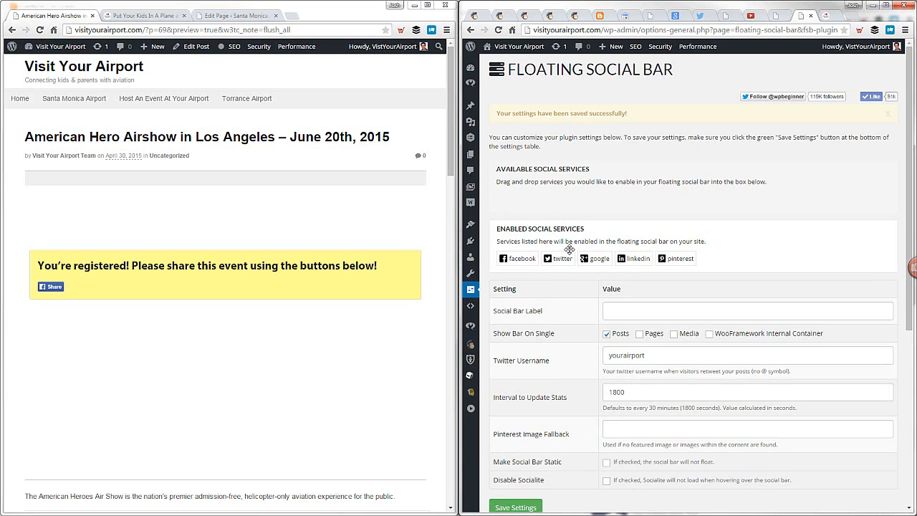
Empty all caches again and open the airshow preview at the #registered anchor in place of the cache parameter
mouse_move(296, 46)
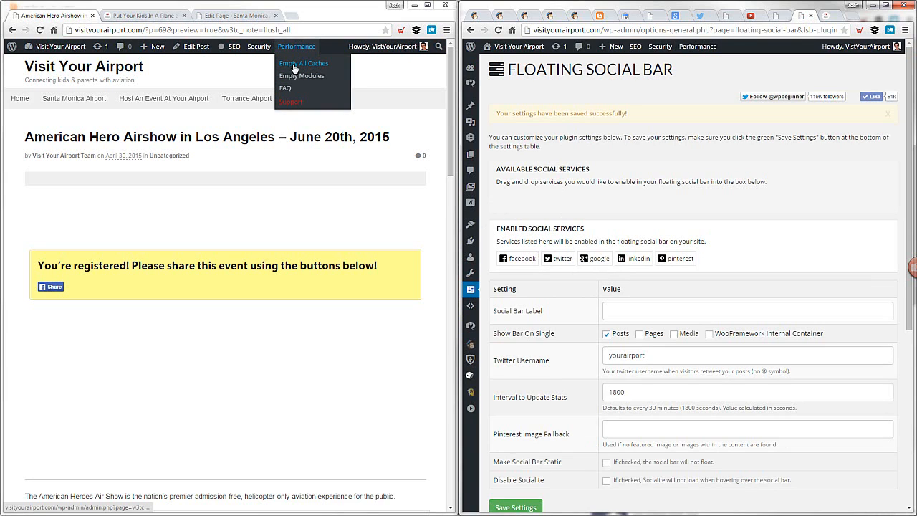
click(296, 64)
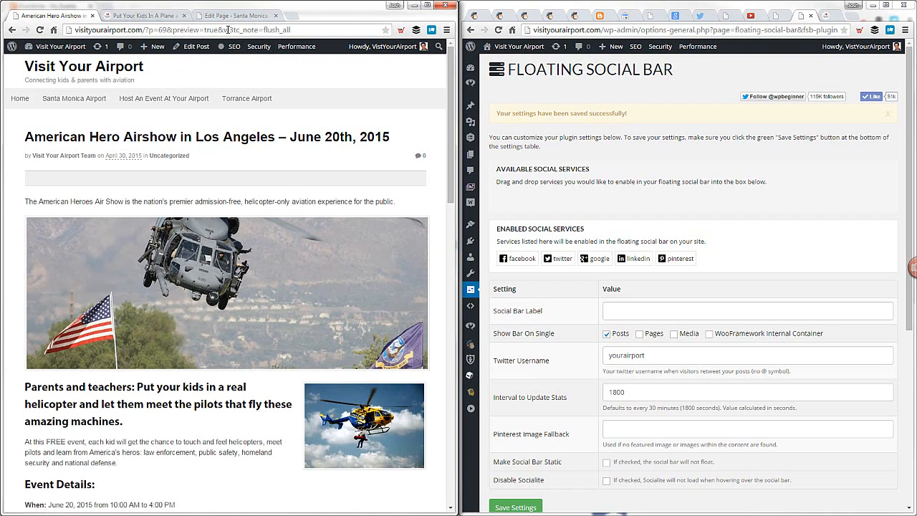
drag(219, 29, 334, 32)
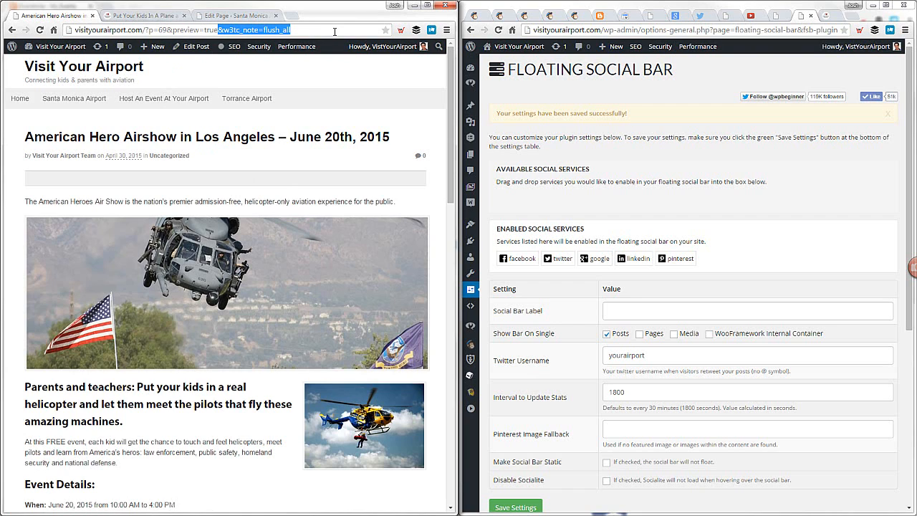
text(#re)
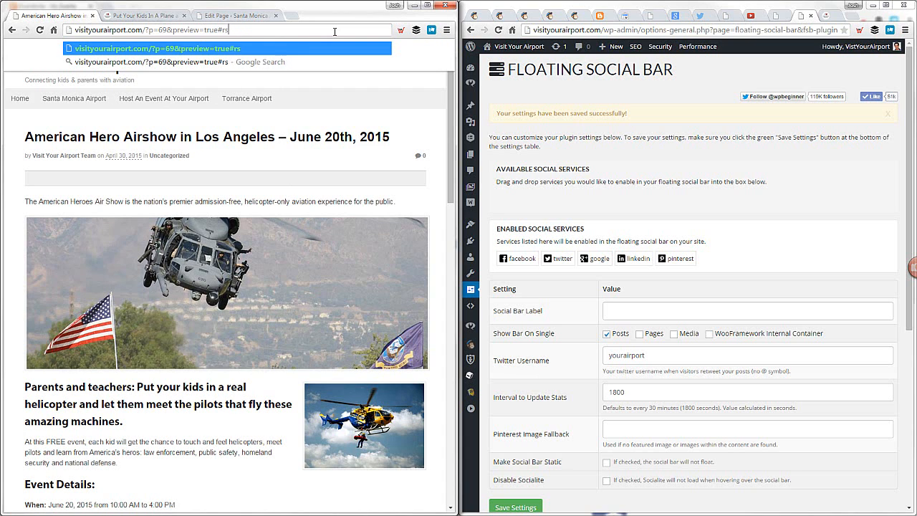
text(gistered)
key(Return)
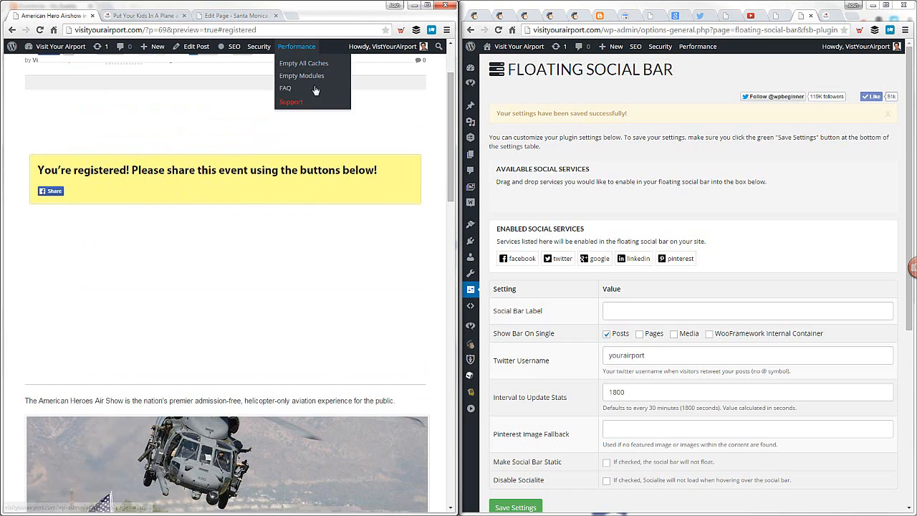
Examine the preview address before #registered, close the plugin settings, and review the "registered" spoiler code in the post editor
scroll(288, 153, up, 2)
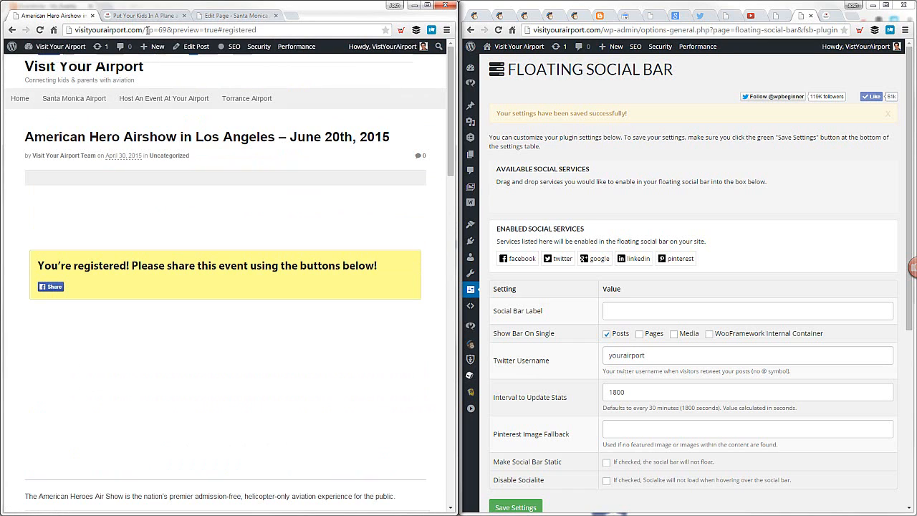
drag(145, 30, 221, 30)
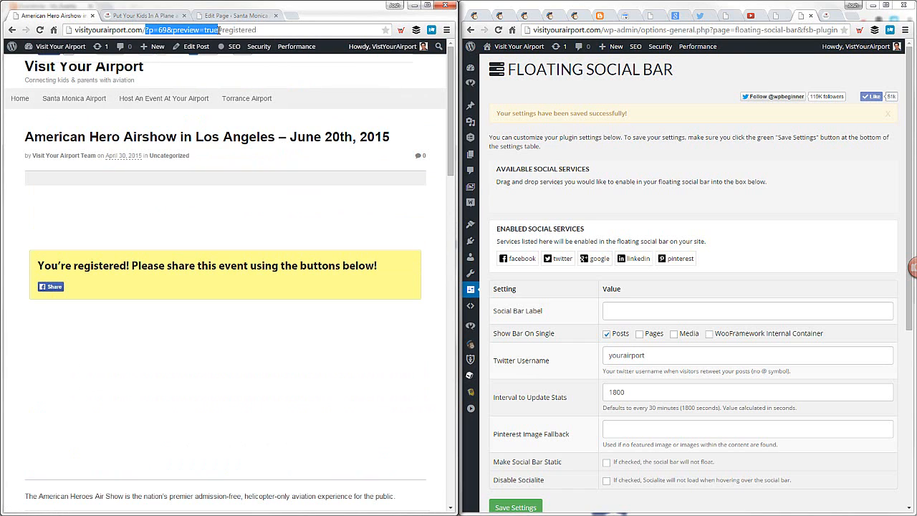
click(301, 350)
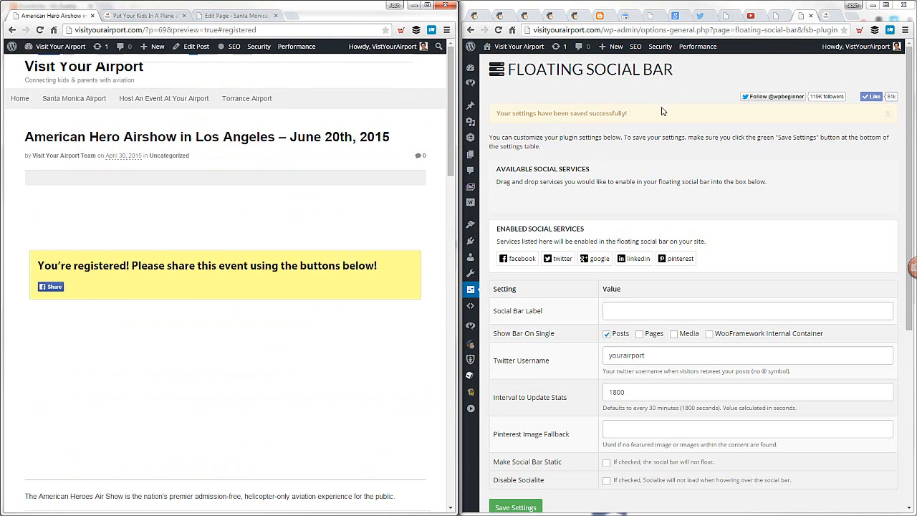
click(811, 15)
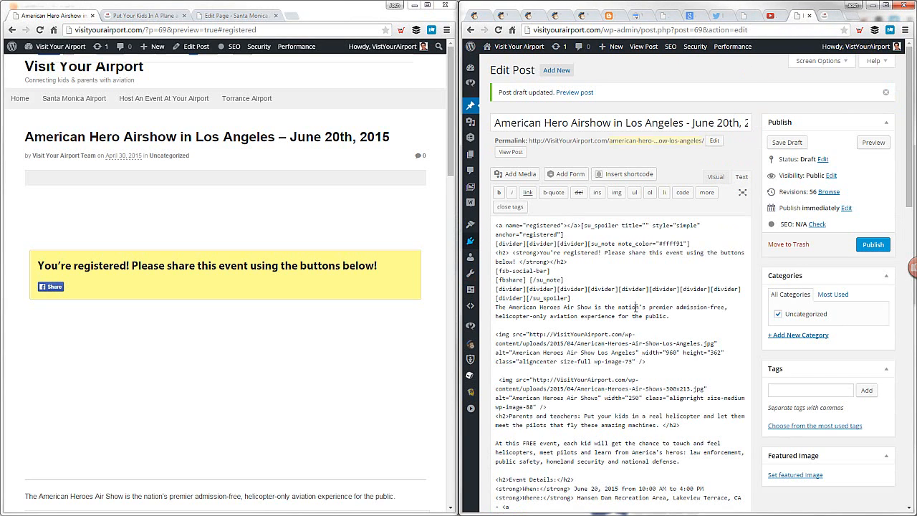
drag(497, 225, 663, 296)
click(664, 297)
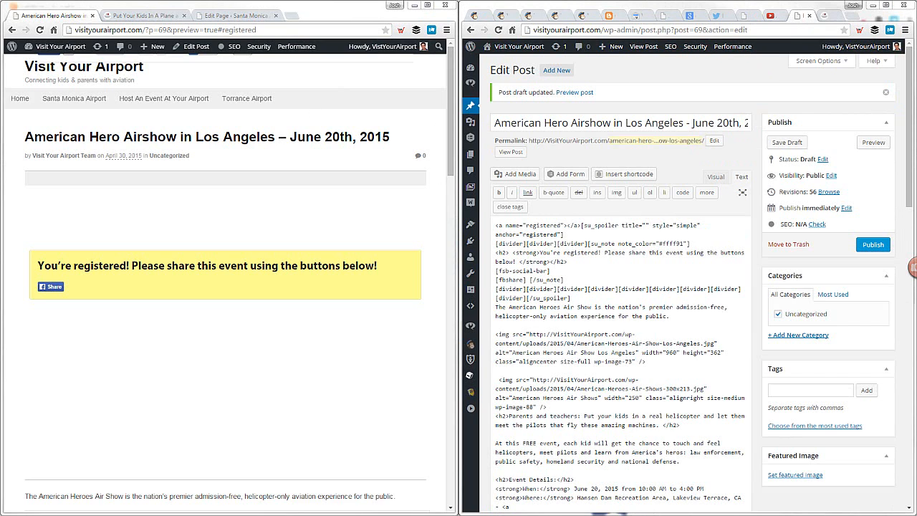
Switch to Eventbrite, view My Events, start a new event, and place its form beside the airshow preview
drag(916, 101, 681, 0)
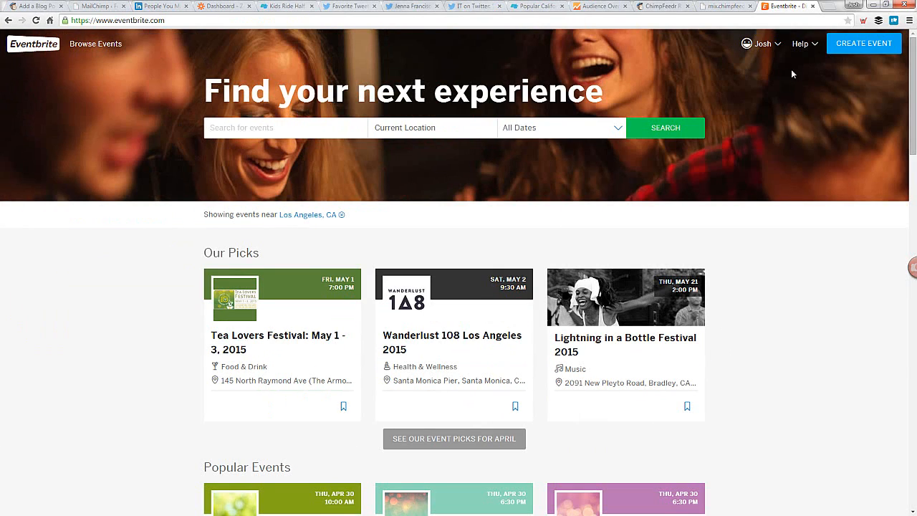
mouse_move(761, 49)
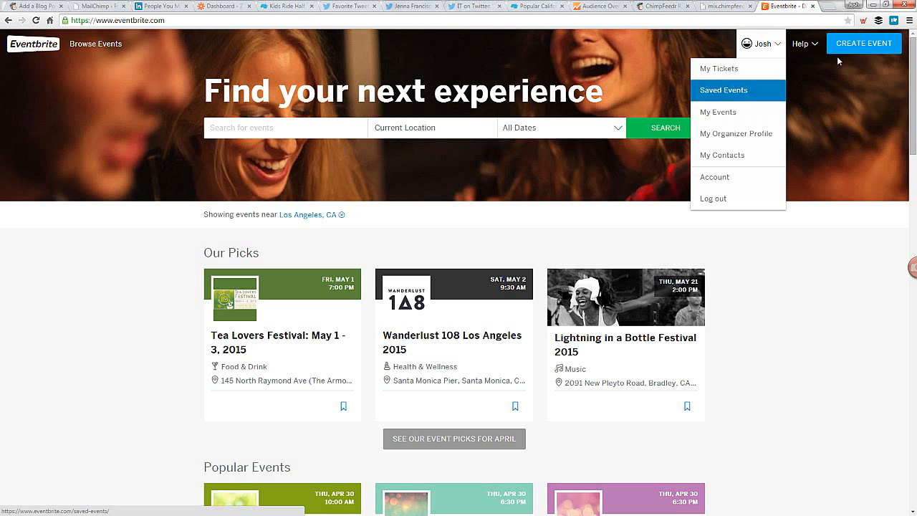
click(737, 120)
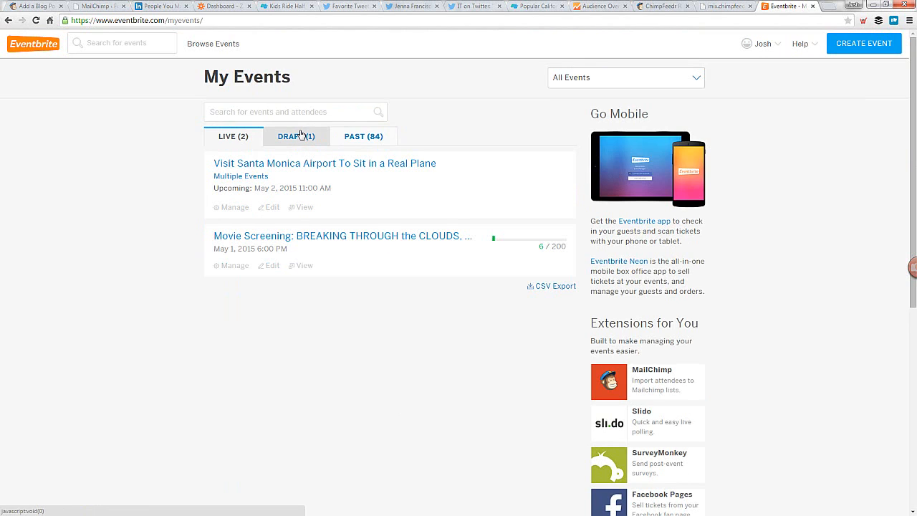
click(860, 50)
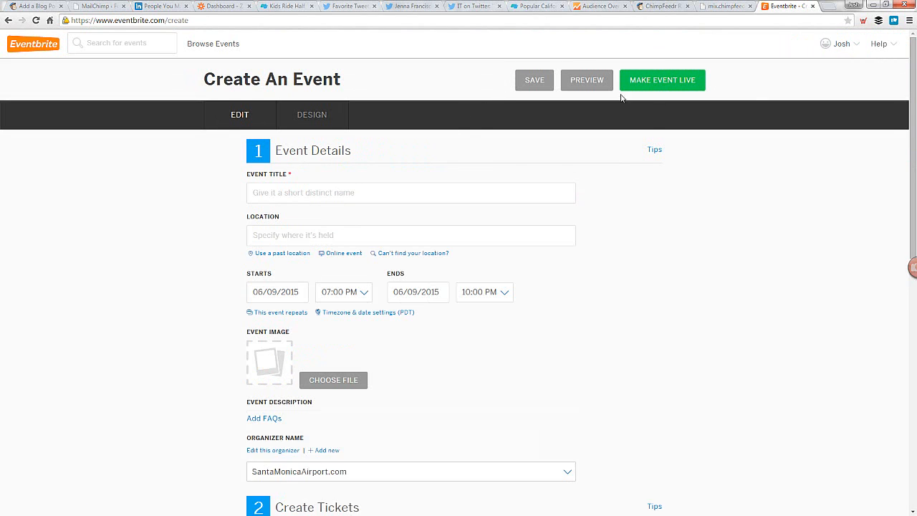
key(super+Right)
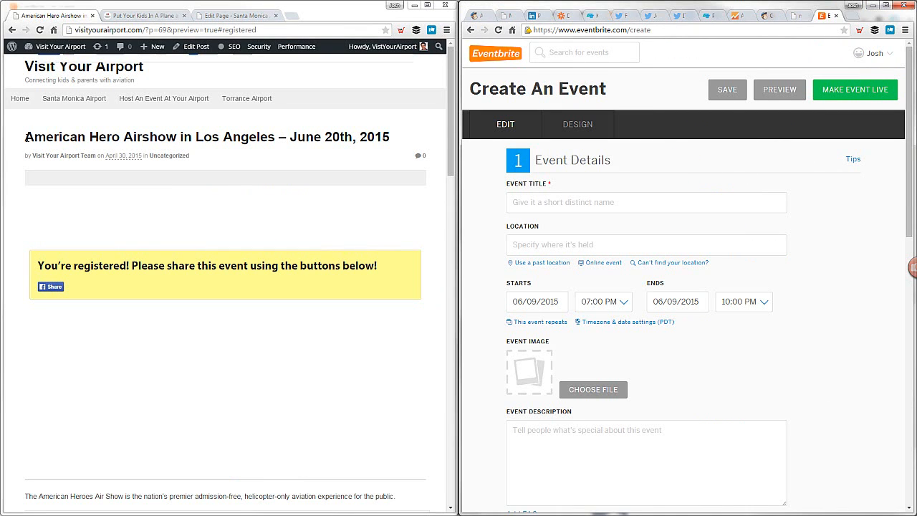
Copy "American Hero Airshow in Los Angeles" from the post heading into the Eventbrite event title
drag(26, 137, 276, 137)
key(ctrl+c)
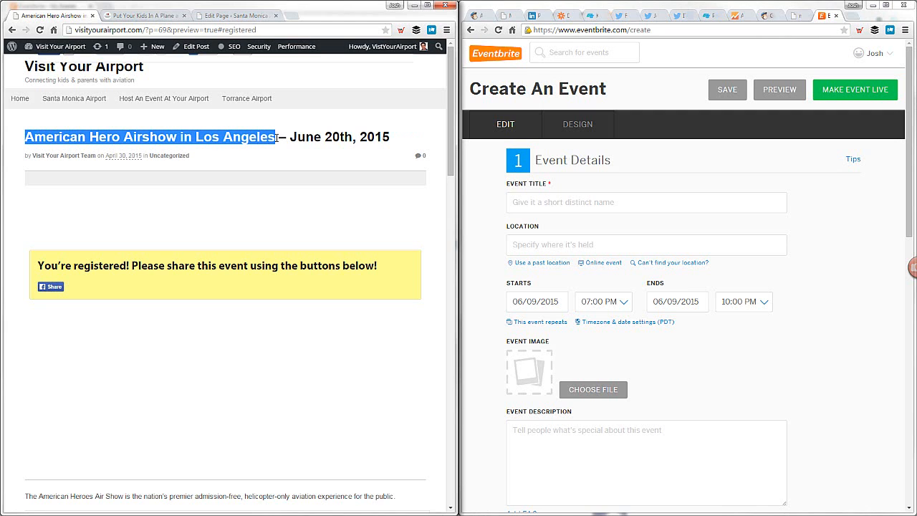
click(570, 204)
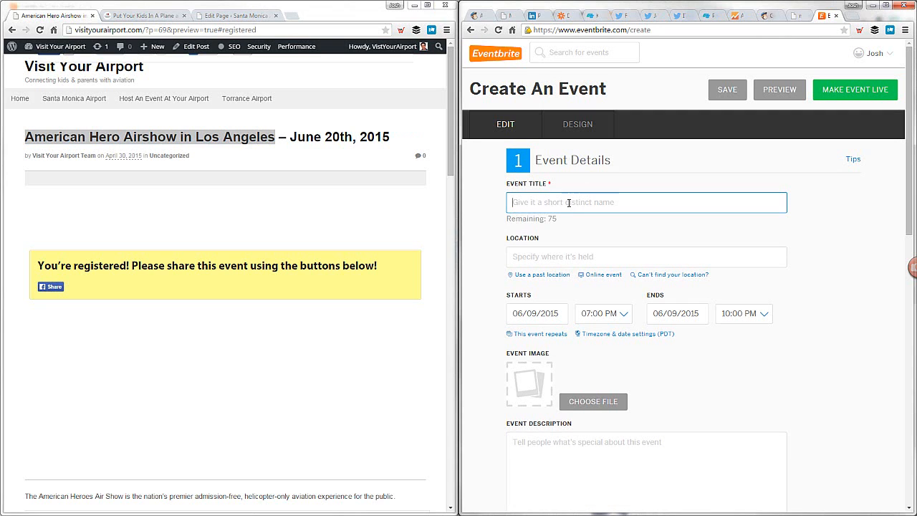
key(ctrl+v)
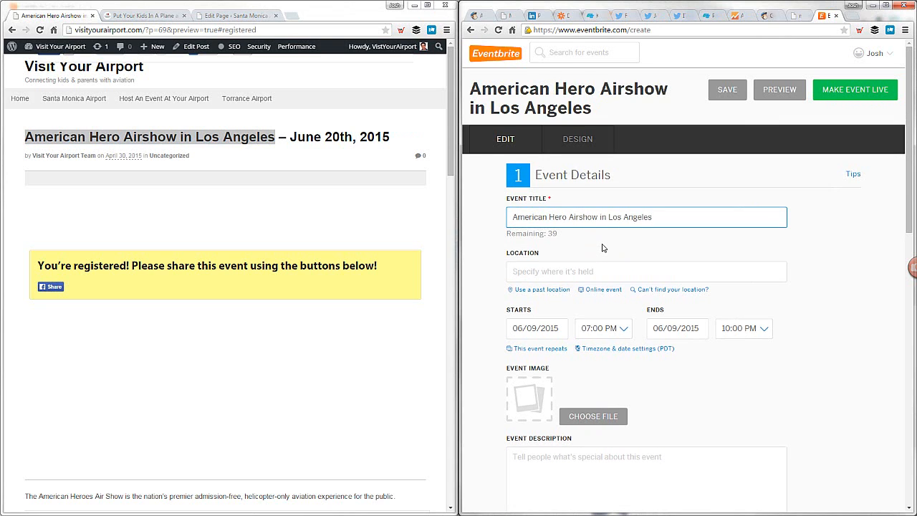
Copy the venue name "Hansen Dam Recreation Area" from the post's event details into the Eventbrite event location
click(567, 271)
click(228, 178)
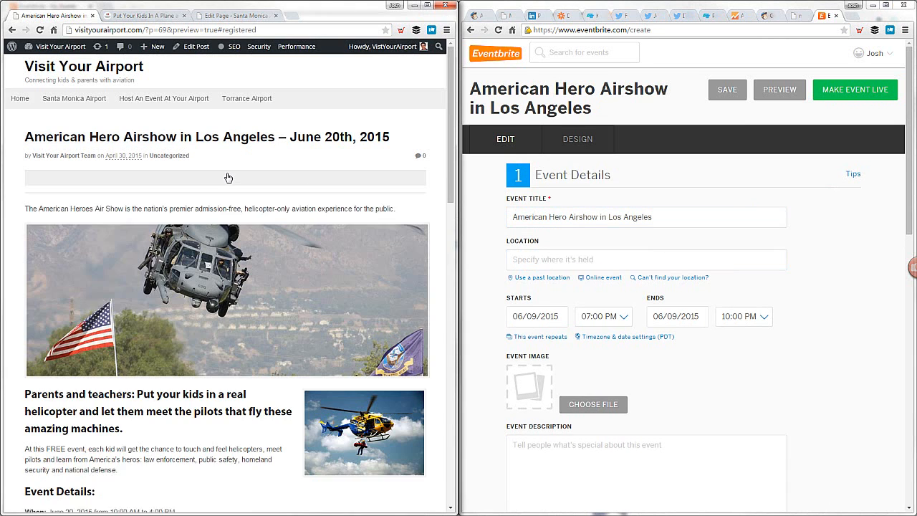
scroll(135, 327, down, 3)
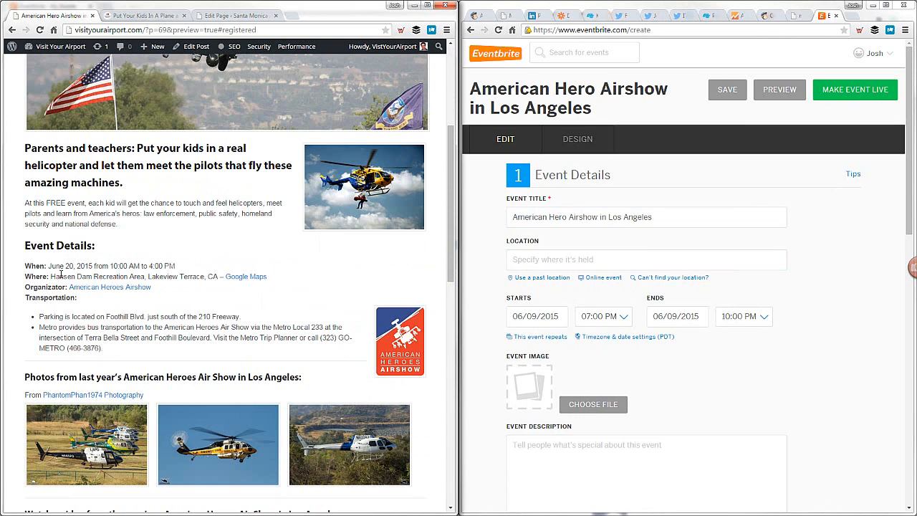
drag(50, 276, 145, 276)
key(ctrl+c)
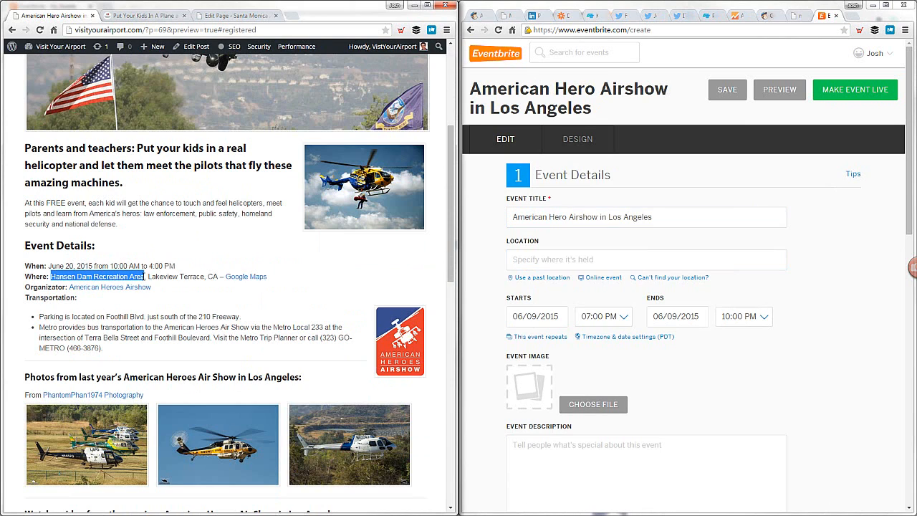
click(601, 260)
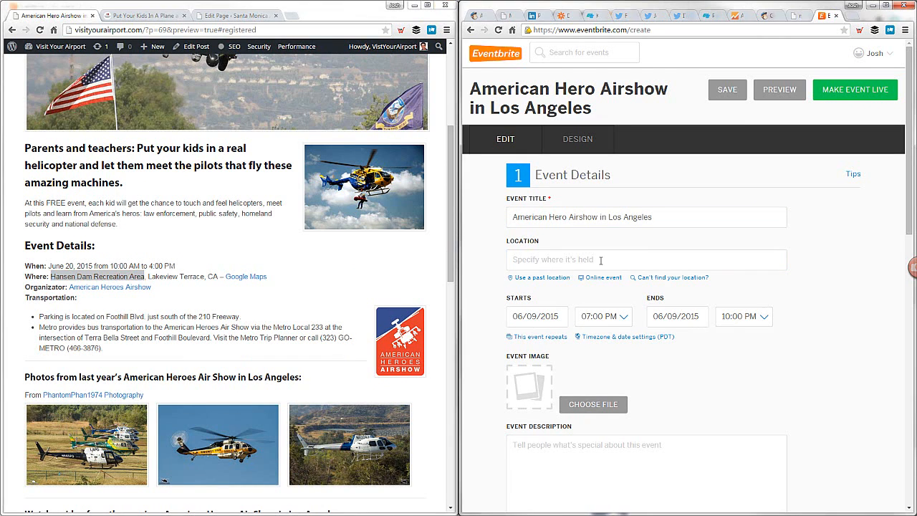
key(ctrl+v)
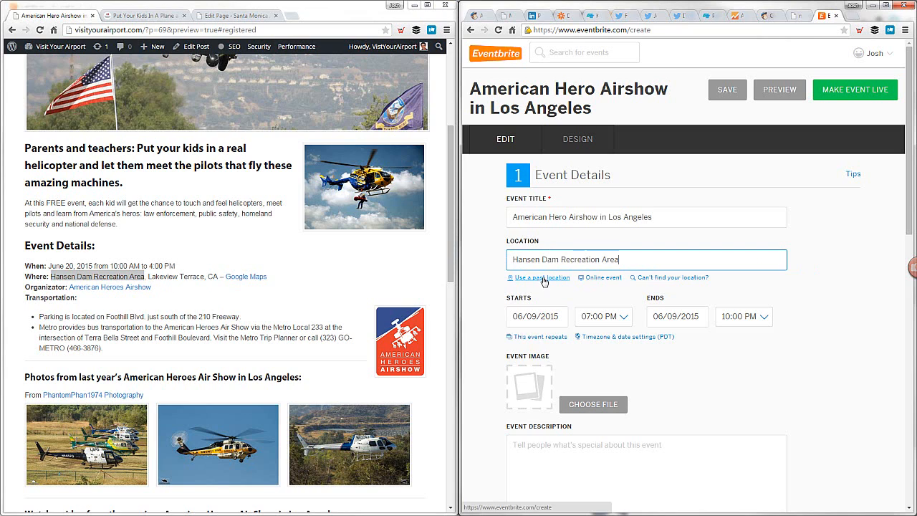
Shorten the location entry to "Hansen Dam" and choose the suggested Hansen Dam Recreation Center in Los Angeles, CA
drag(561, 259, 621, 260)
key(BackSpace)
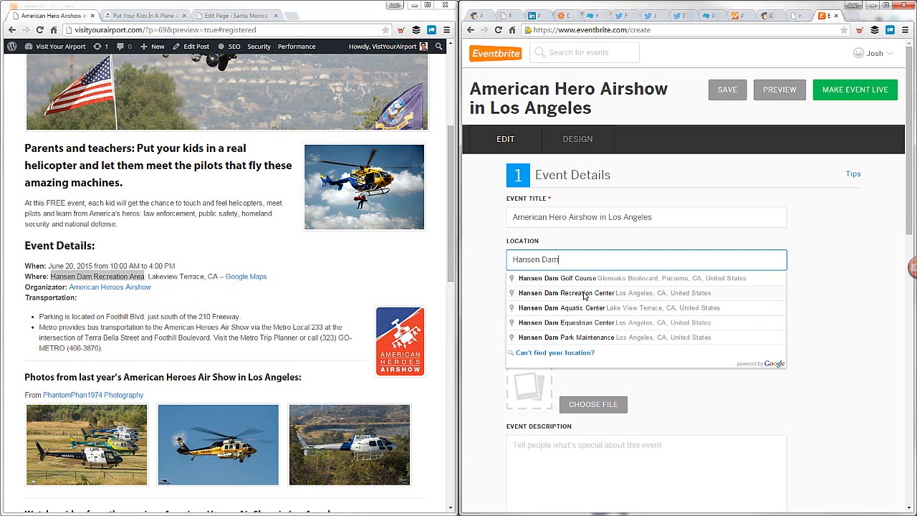
click(585, 294)
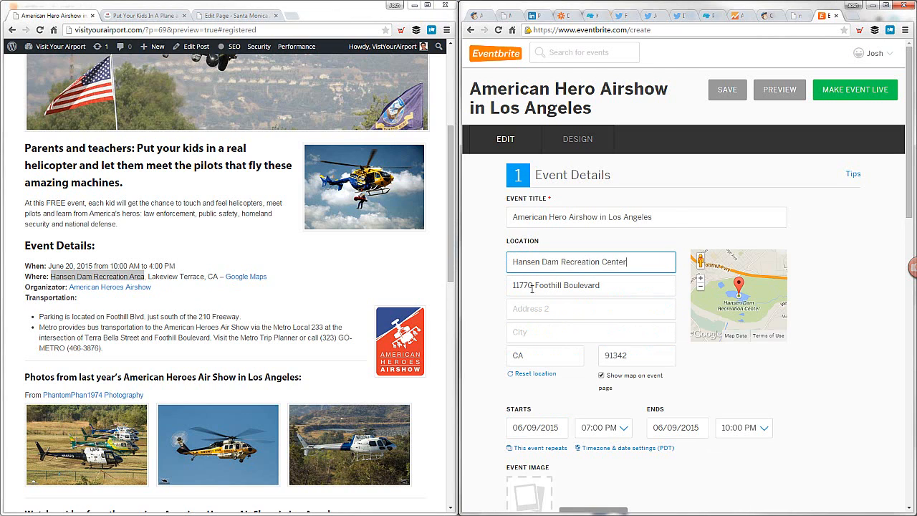
Open the Google Maps link in the post's venue details and select the street address of Hansen Dam Park Maintenance for copying
click(246, 277)
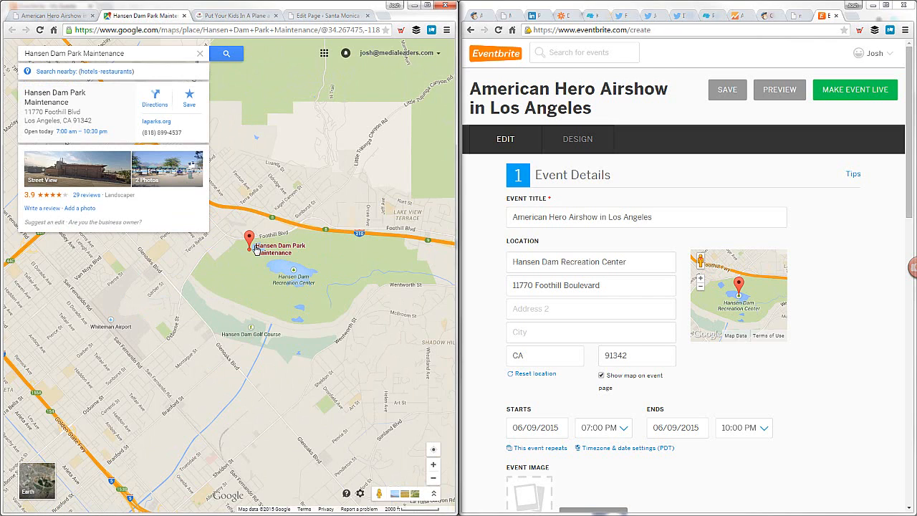
mouse_move(252, 249)
mouse_move(25, 113)
mouse_down()
mouse_move(89, 113)
mouse_move(26, 112)
mouse_up()
click(78, 112)
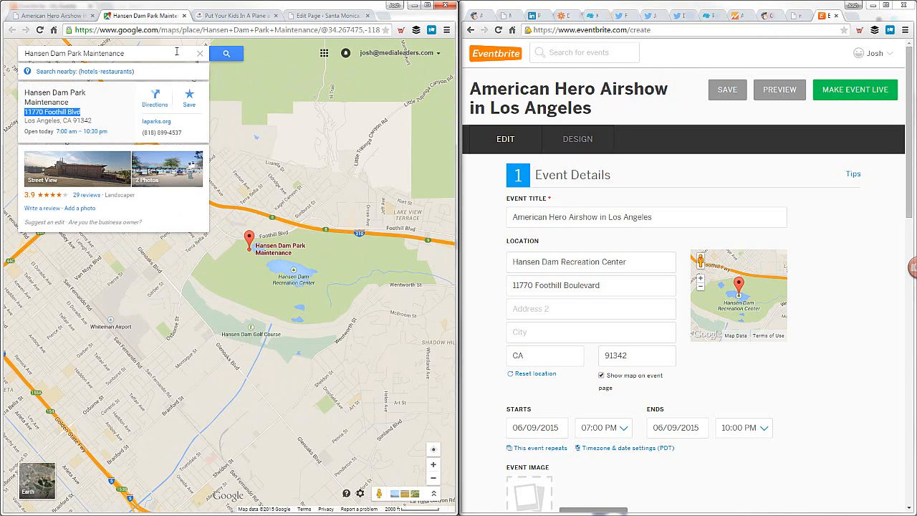
Insert the copied street address on a new line below "Hansen Dam Recreation Area" in the airshow post's code and save the draft
click(50, 15)
click(150, 278)
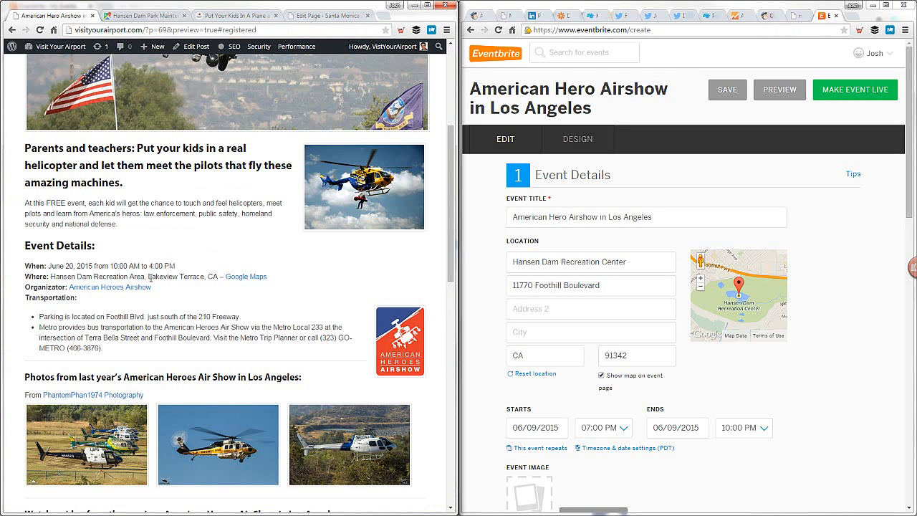
drag(149, 278, 223, 280)
click(223, 280)
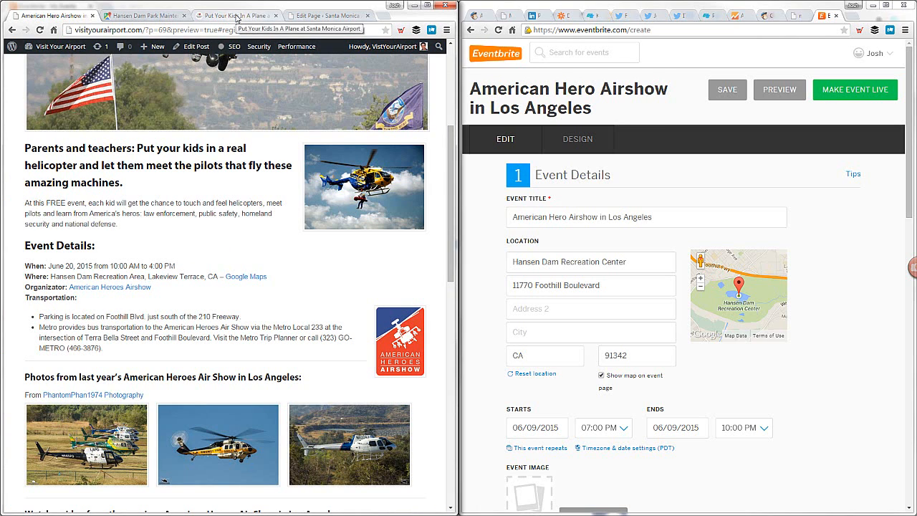
click(302, 16)
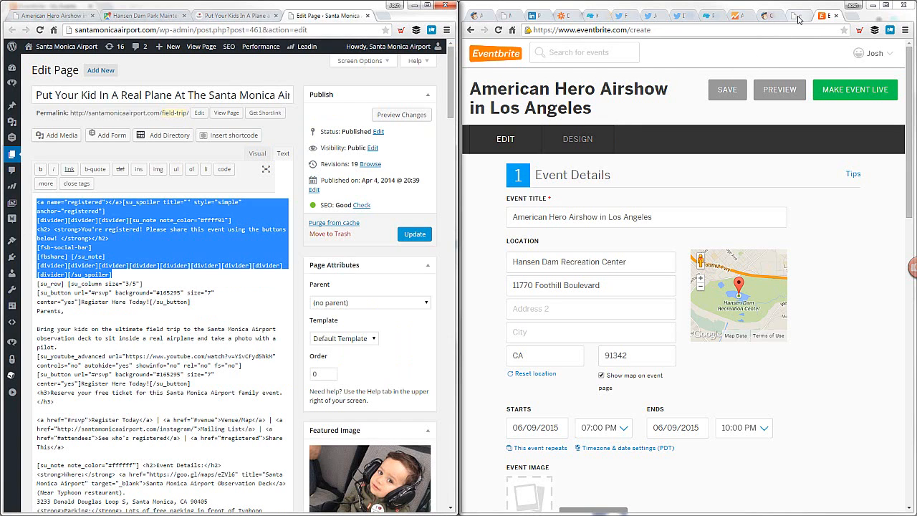
drag(815, 8, 874, 8)
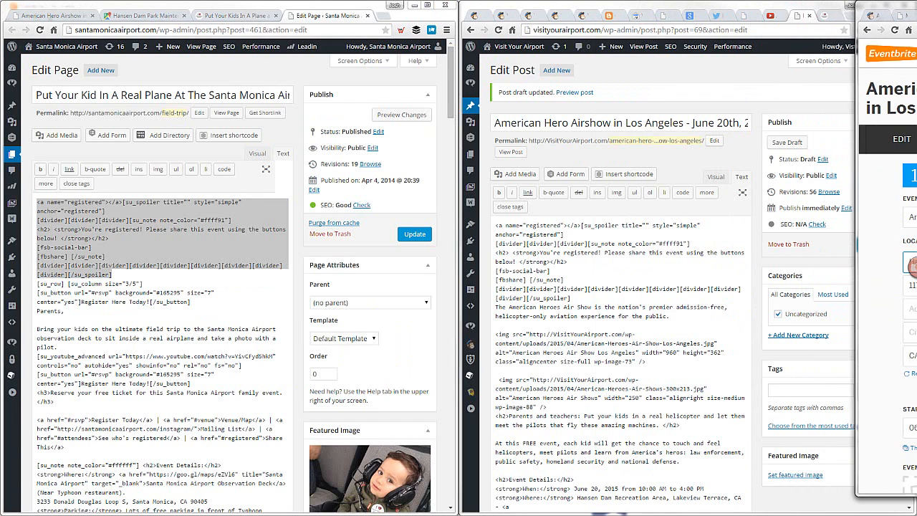
click(627, 324)
scroll(571, 356, down, 1)
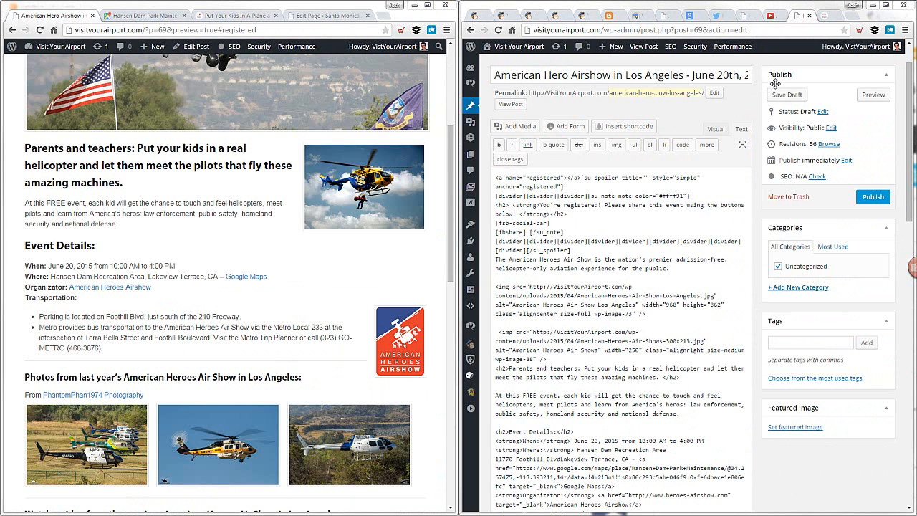
click(780, 98)
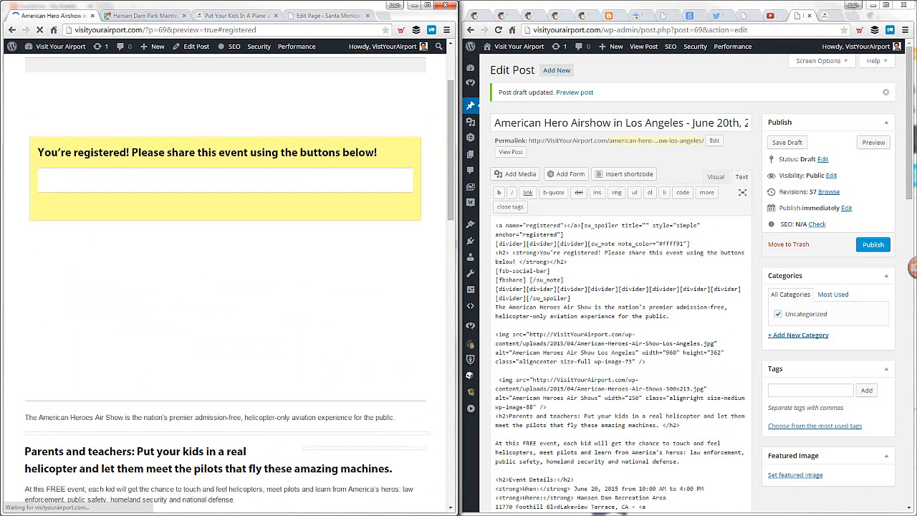
Check the address in the post preview, add a comma and space before "Lakeview Terrace" in the post's code, and save the draft
scroll(231, 197, up, 6)
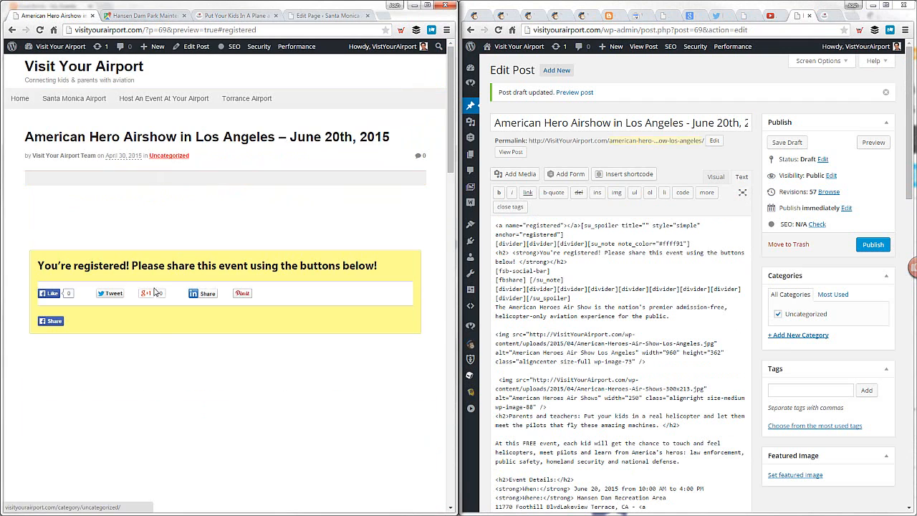
click(162, 180)
scroll(205, 232, down, 4)
scroll(205, 230, down, 5)
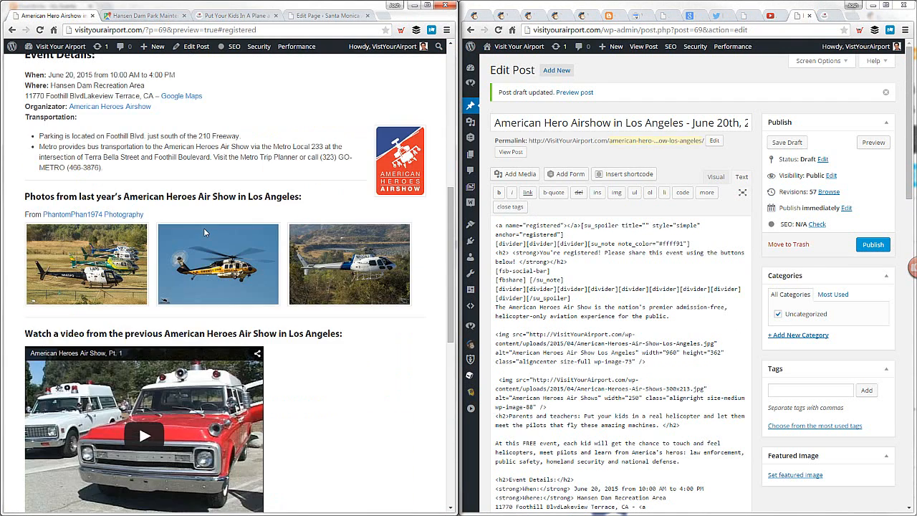
scroll(204, 229, up, 2)
drag(58, 191, 132, 192)
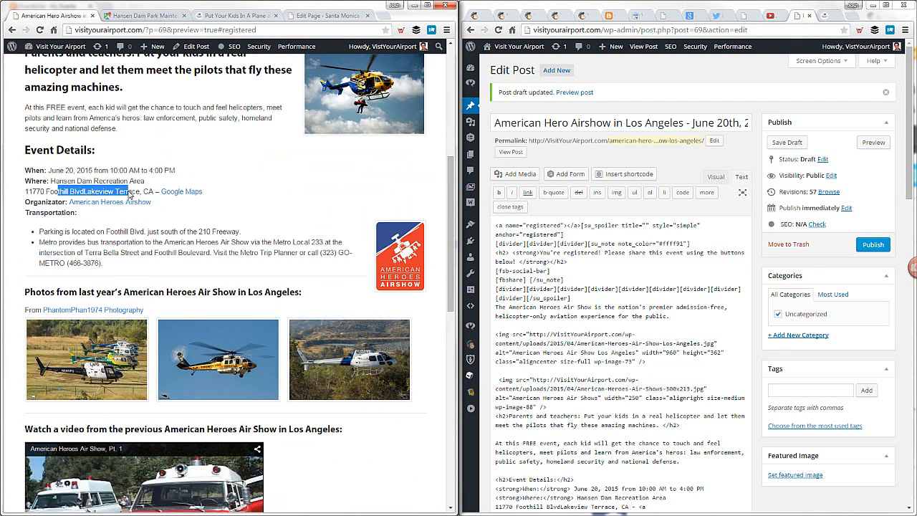
click(86, 192)
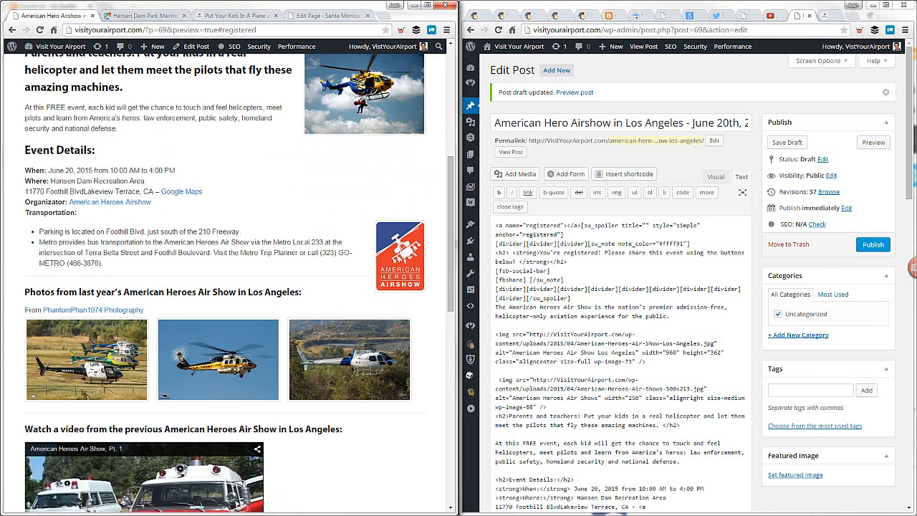
scroll(620, 287, down, 1)
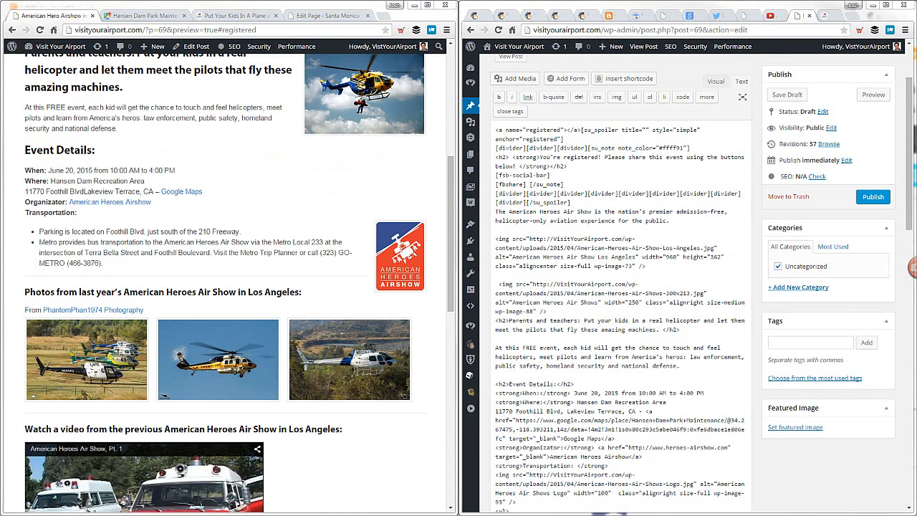
click(787, 94)
Bring the Eventbrite form back beside the post preview and set the event's start date to 06/20/2015
drag(745, 0, 916, 28)
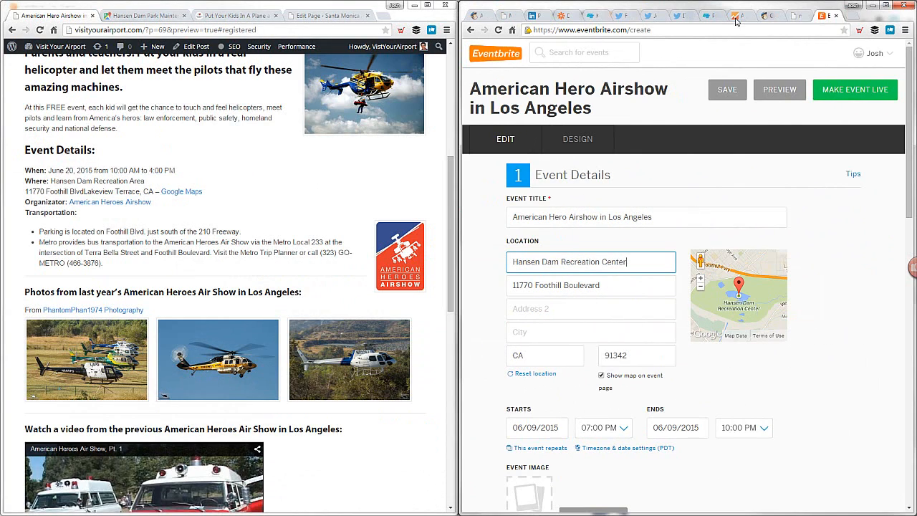
click(487, 282)
scroll(483, 282, down, 1)
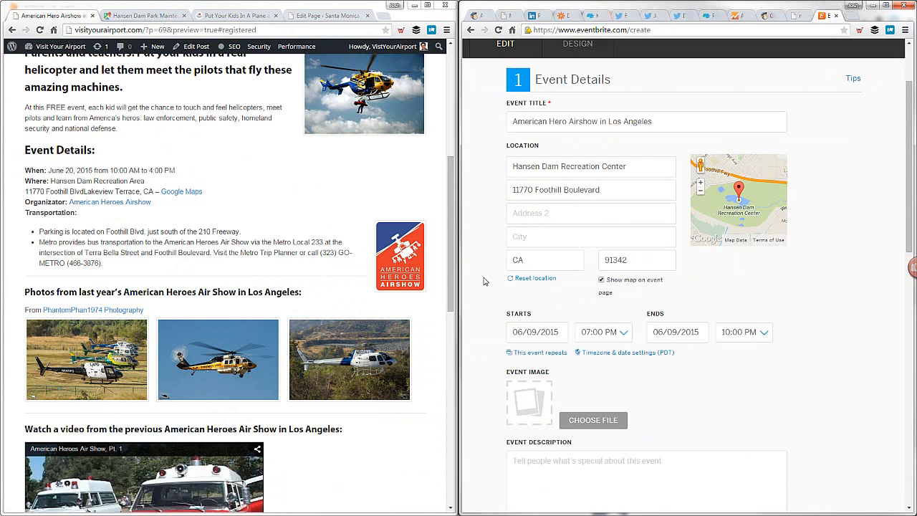
click(545, 332)
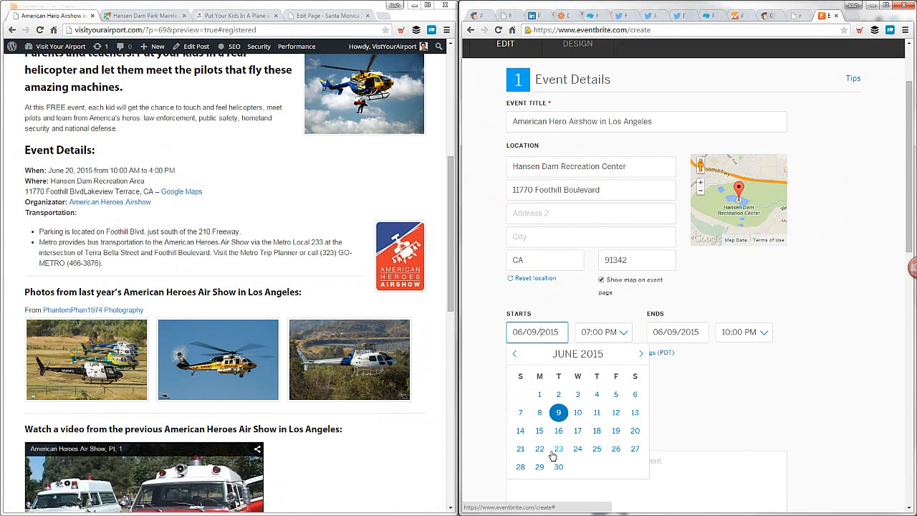
click(635, 432)
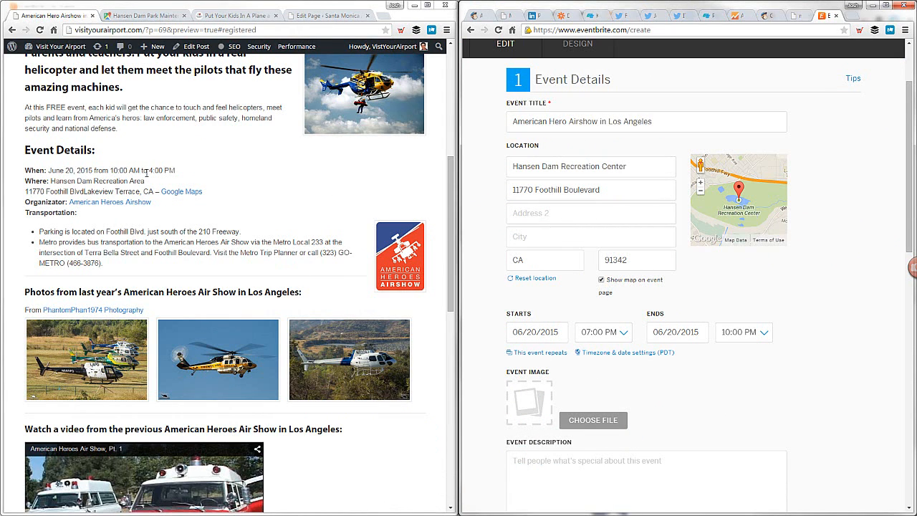
Set the event's start time to 10:00 AM and its end time to 04:00 PM, matching the post's event details
click(603, 332)
scroll(614, 373, up, 8)
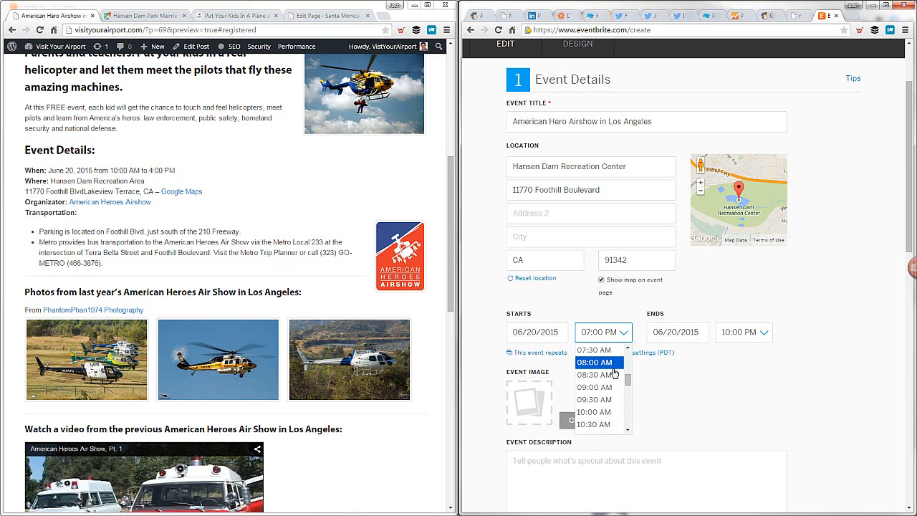
click(599, 412)
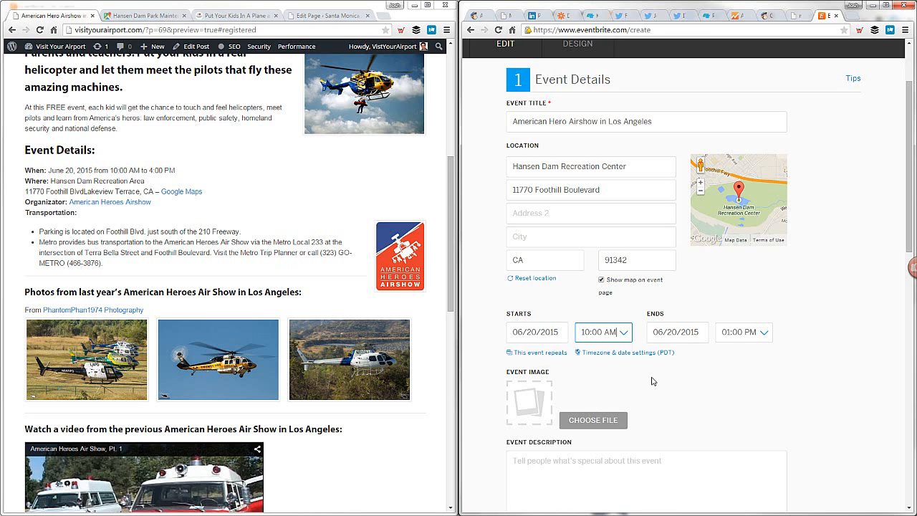
click(737, 332)
click(742, 426)
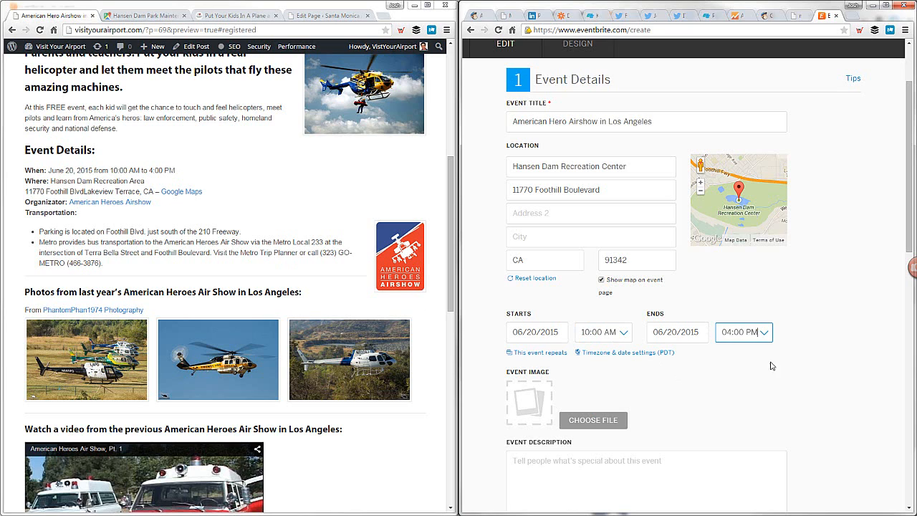
click(782, 355)
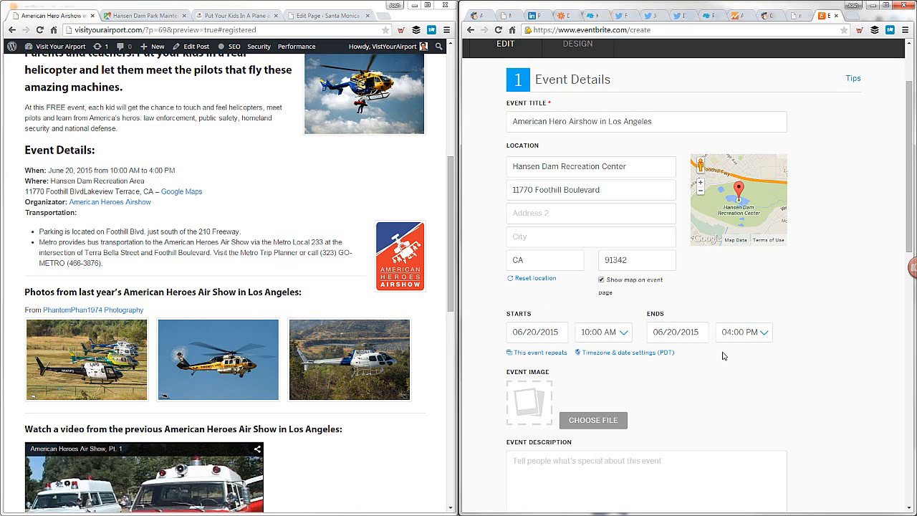
click(153, 216)
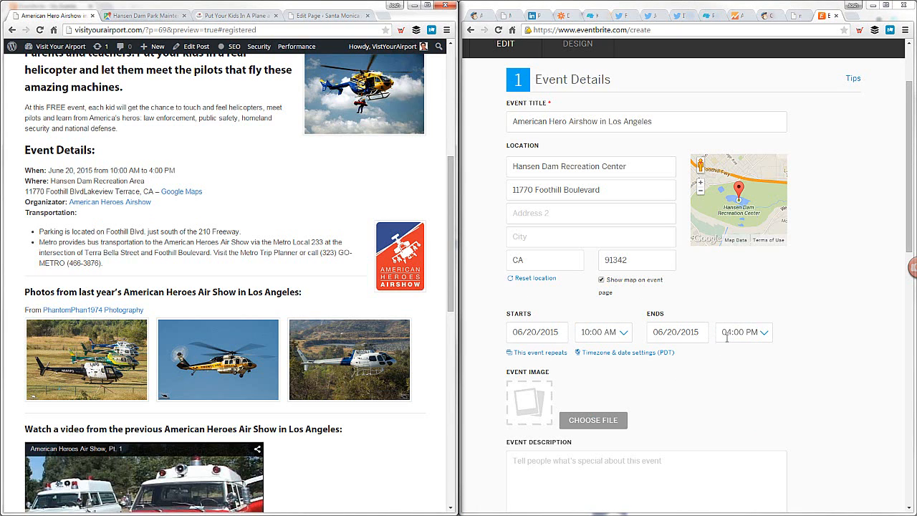
Copy the post's text from the "Parents and teachers" heading through the transportation bullets into the Eventbrite event description
scroll(822, 337, down, 3)
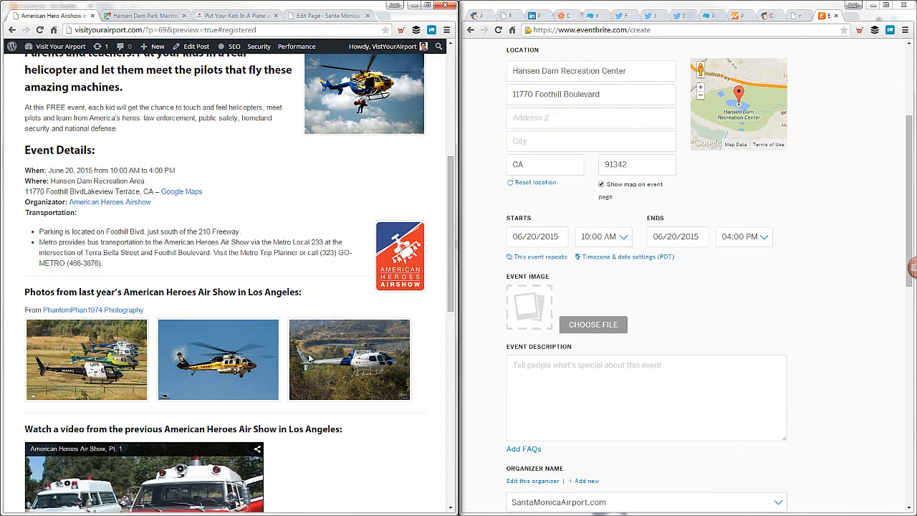
scroll(303, 373, up, 3)
scroll(206, 161, up, 3)
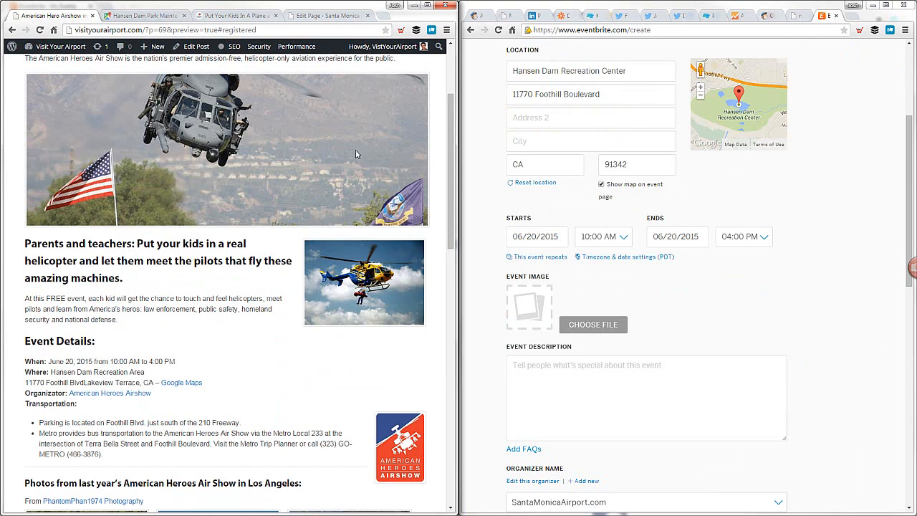
scroll(473, 251, down, 3)
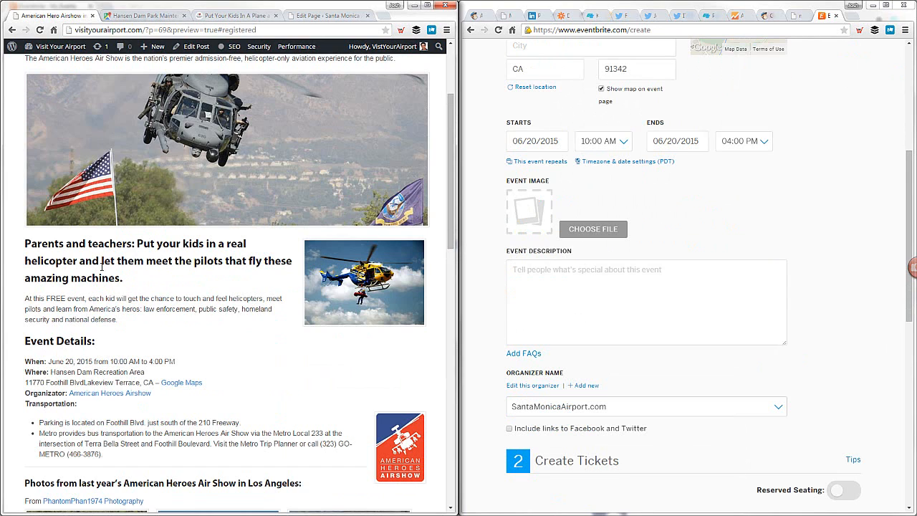
triple_click(43, 249)
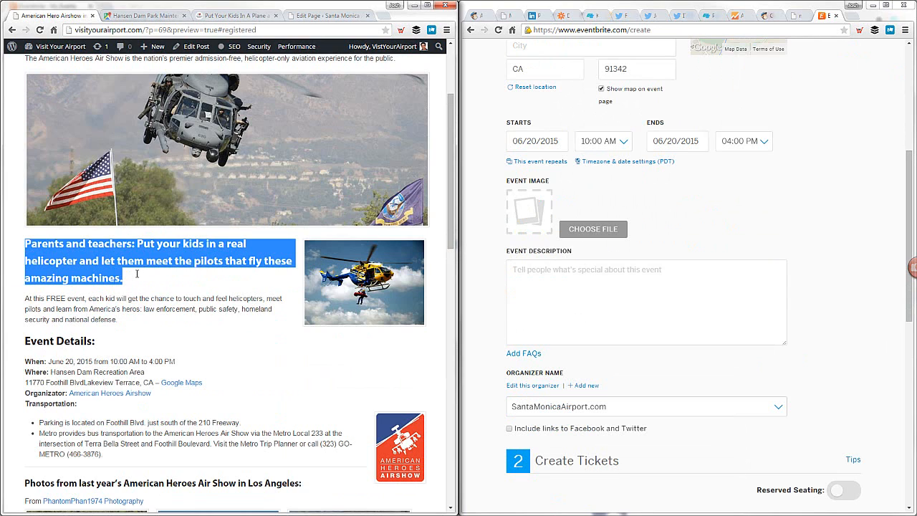
click(27, 247)
drag(26, 245, 166, 278)
click(165, 280)
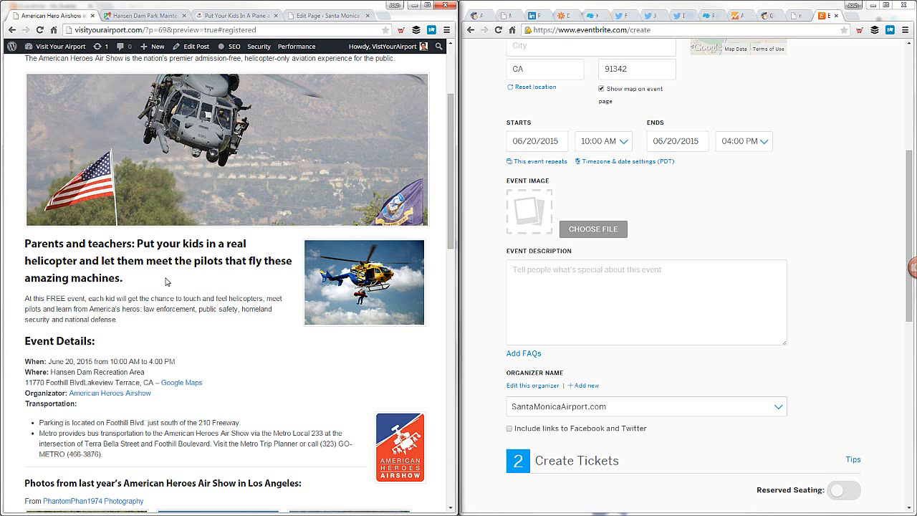
drag(26, 243, 168, 362)
key(ctrl+c)
scroll(137, 358, down, 1)
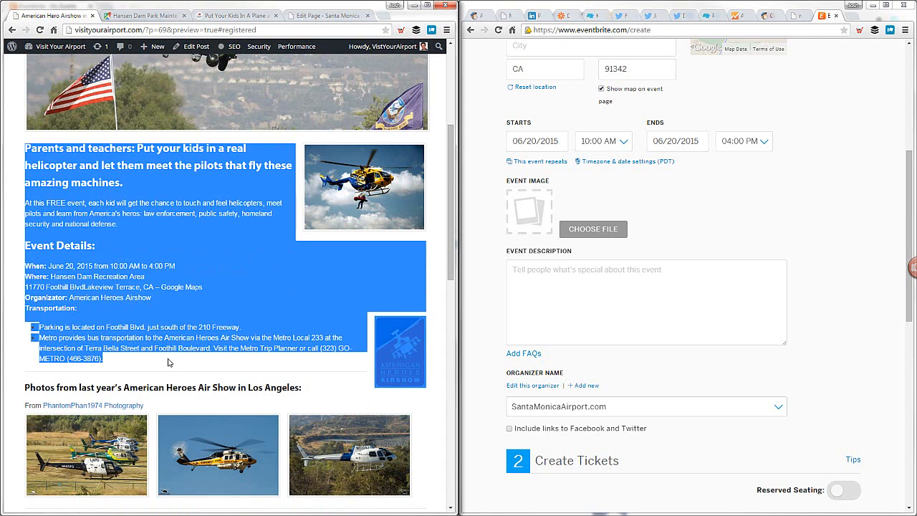
click(633, 288)
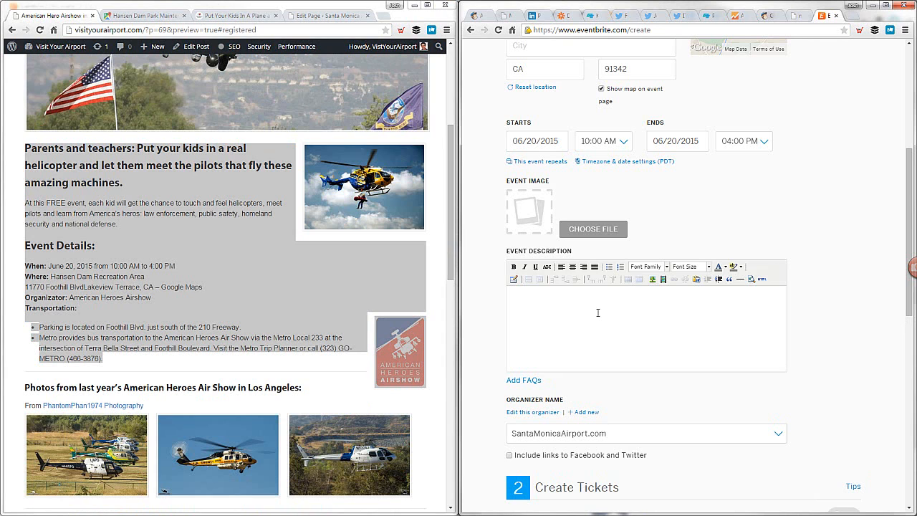
key(ctrl+v)
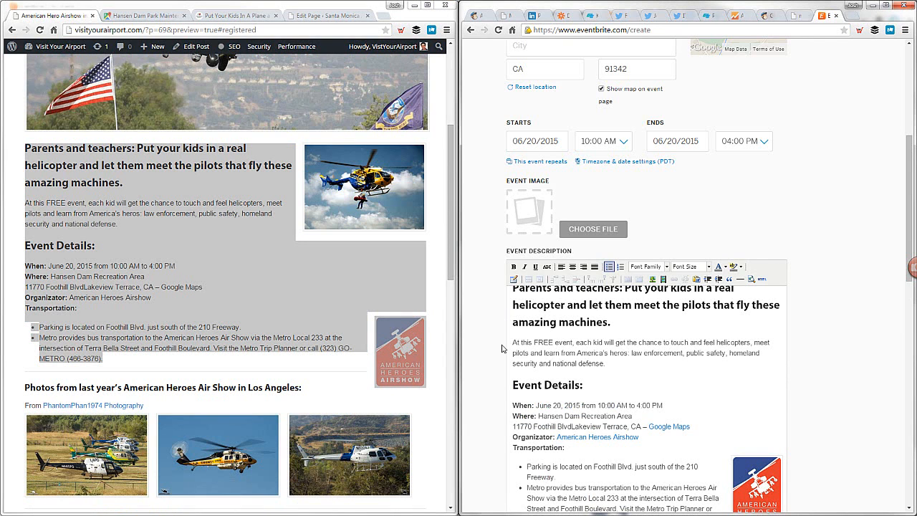
Copy the post's introductory sentence about the American Heroes Air Show and insert it above the first heading of the event description
scroll(502, 349, up, 1)
scroll(245, 249, up, 2)
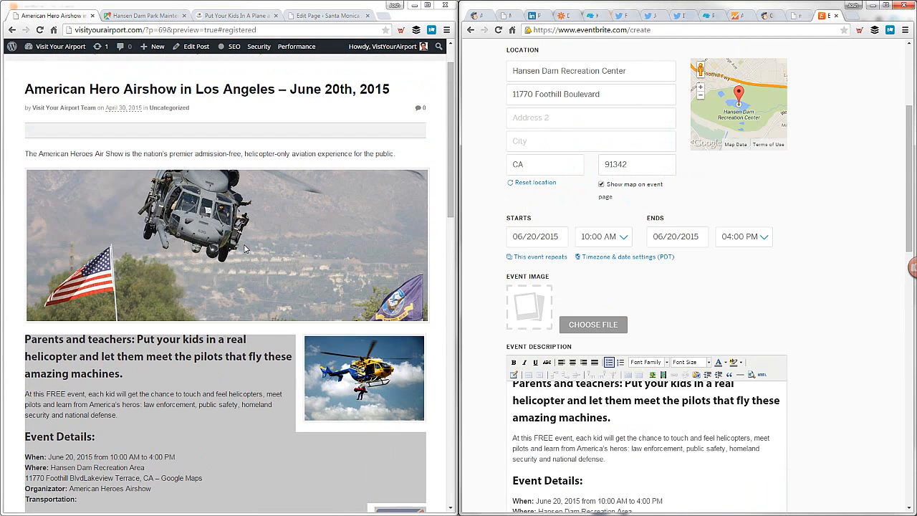
click(85, 152)
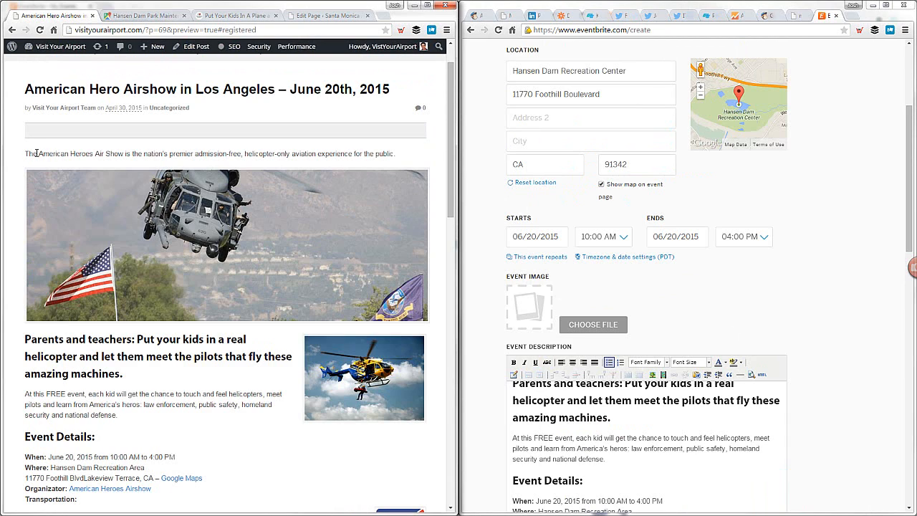
drag(36, 153, 415, 149)
key(ctrl+c)
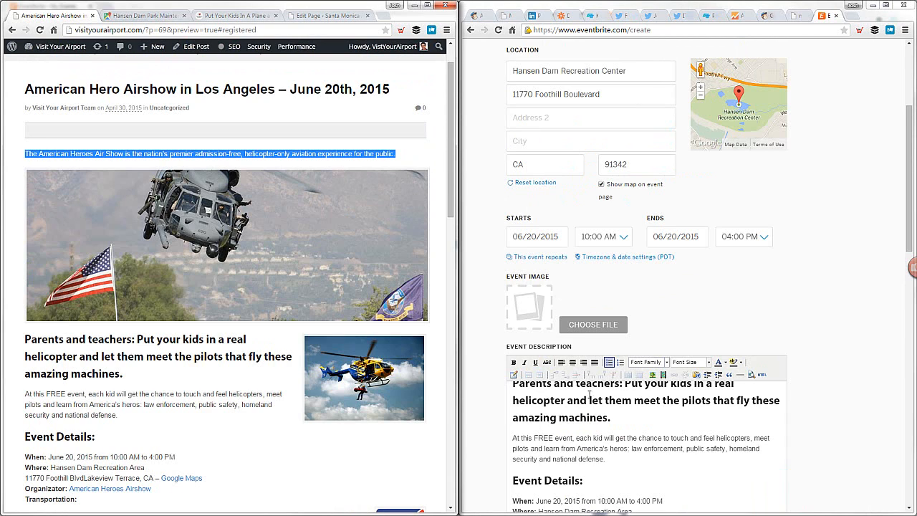
click(653, 398)
key(ctrl+Home)
key(Return)
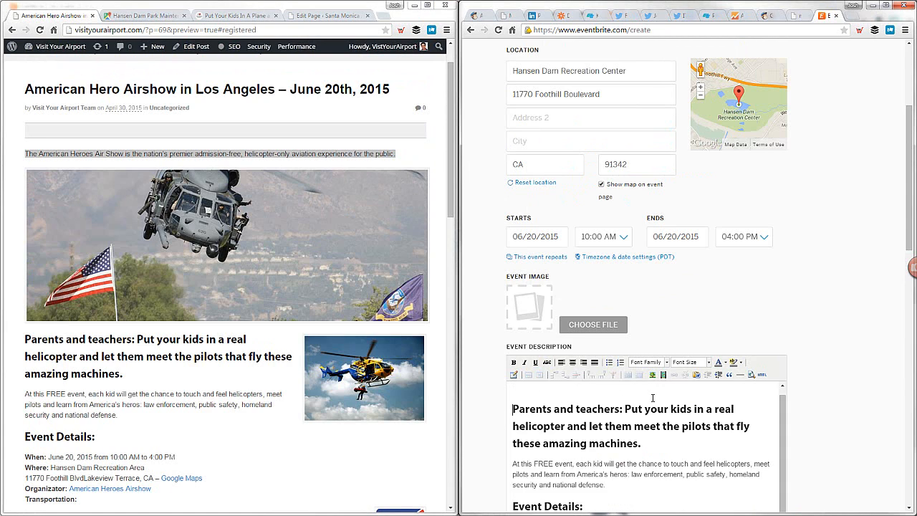
key(ctrl+v)
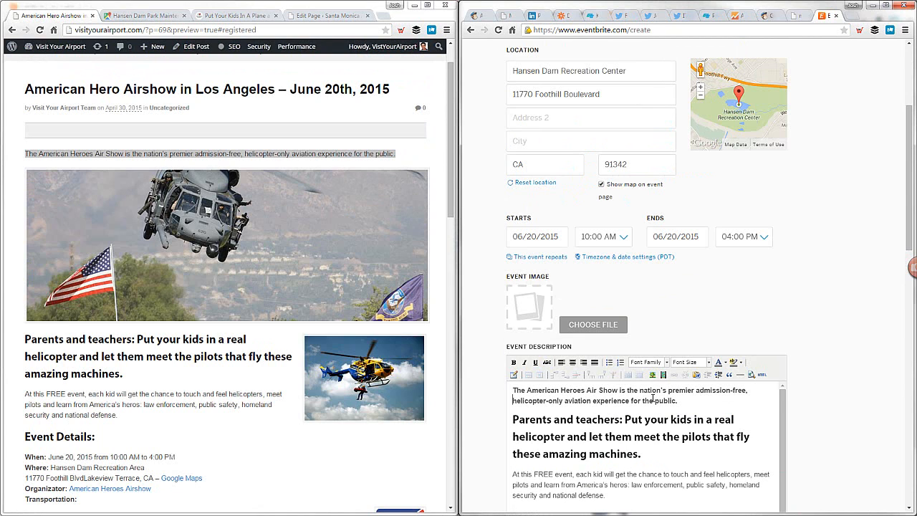
Add a blank line below the transportation bullets at the end of the event description
scroll(792, 379, down, 4)
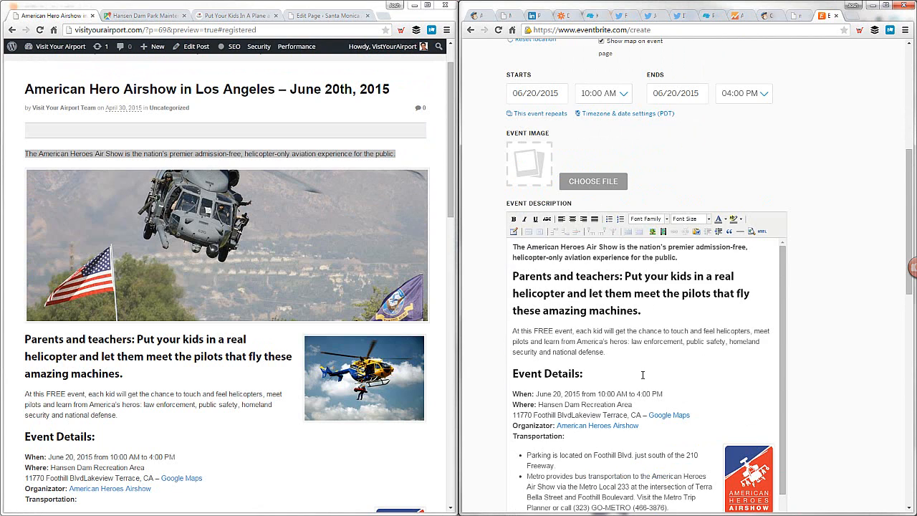
click(581, 409)
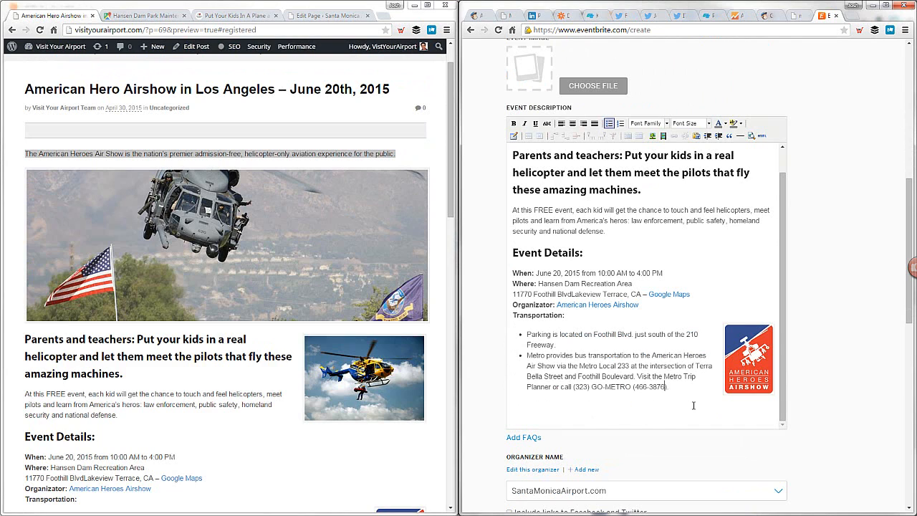
key(Return)
key(Return)
click(105, 371)
scroll(109, 371, up, 1)
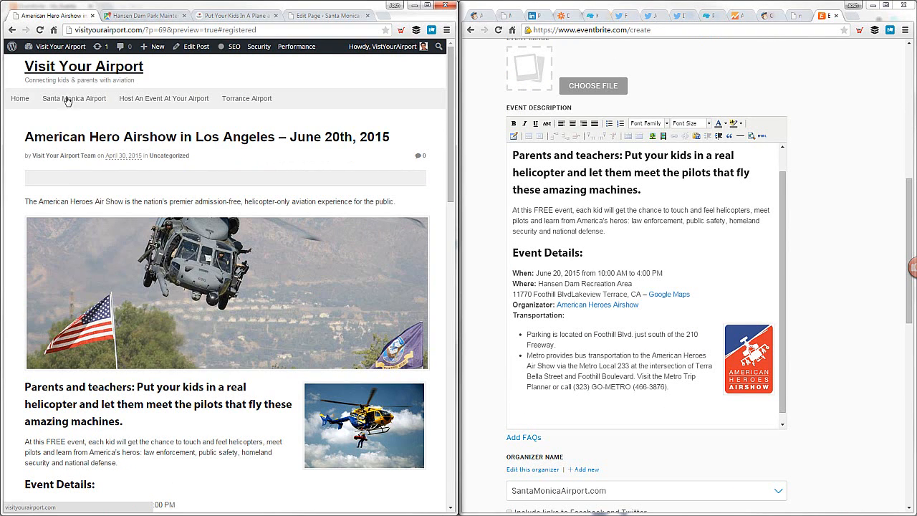
Bring up the WordPress post editor, append "-2015" to the airshow post's permalink, and publish the post
click(804, 20)
click(808, 18)
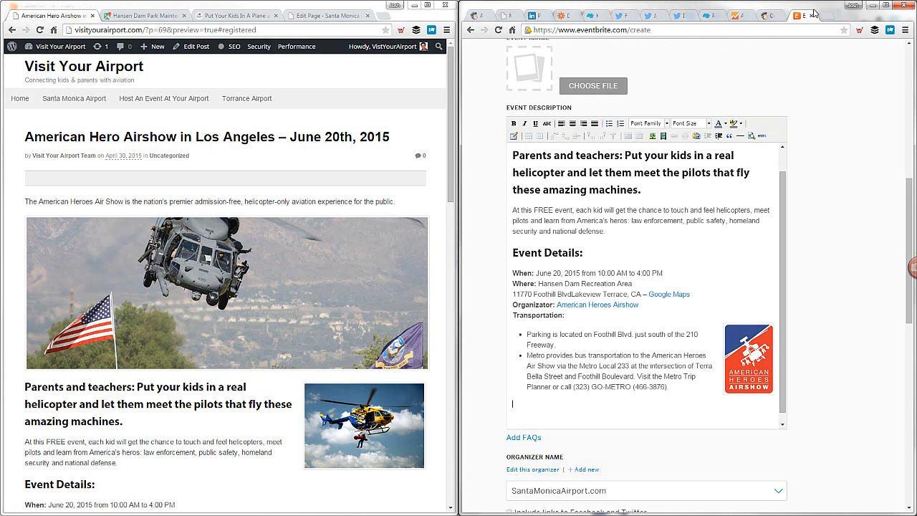
drag(815, 6, 916, 5)
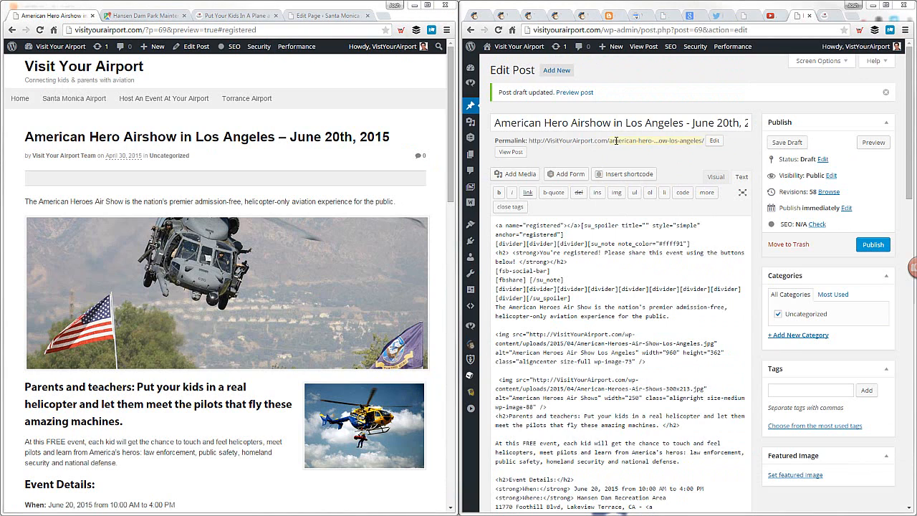
click(616, 142)
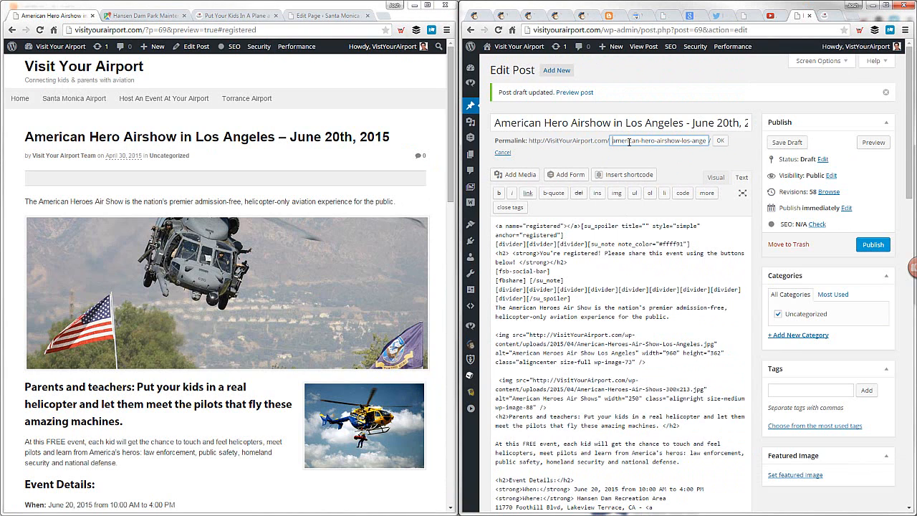
drag(688, 142, 714, 145)
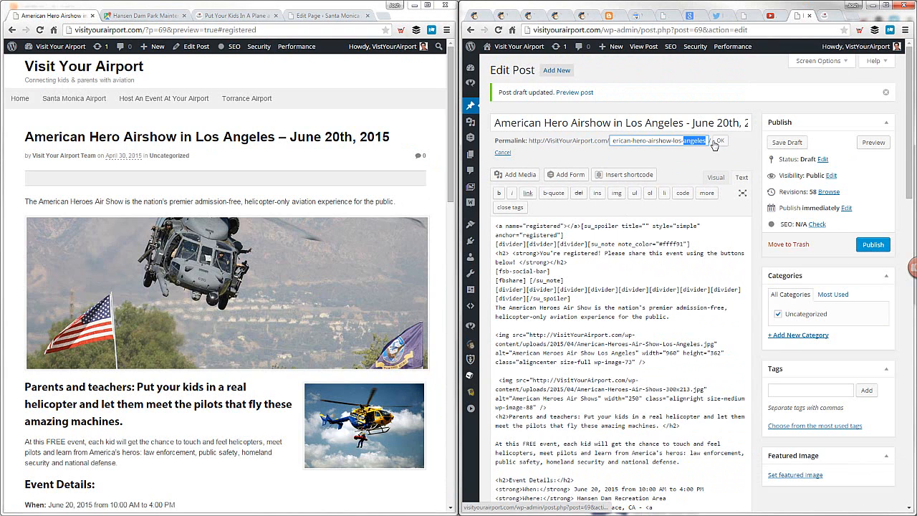
click(705, 142)
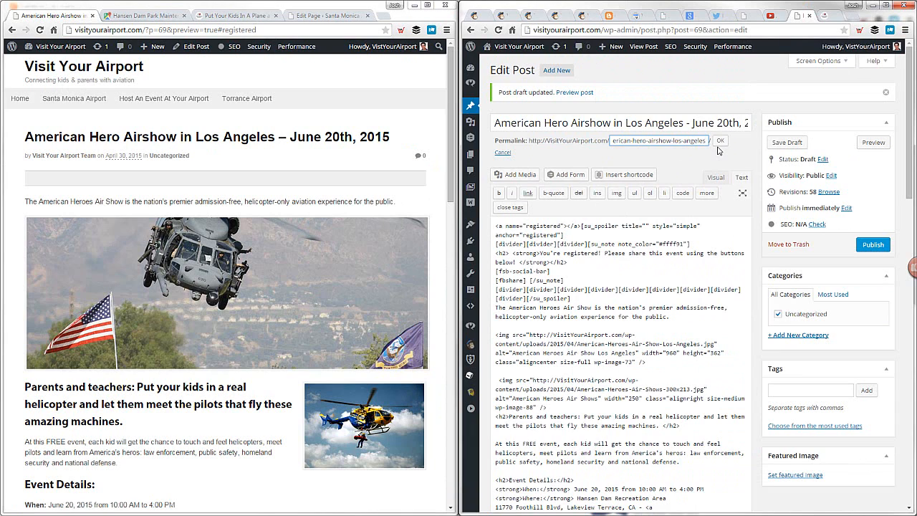
text(-2015)
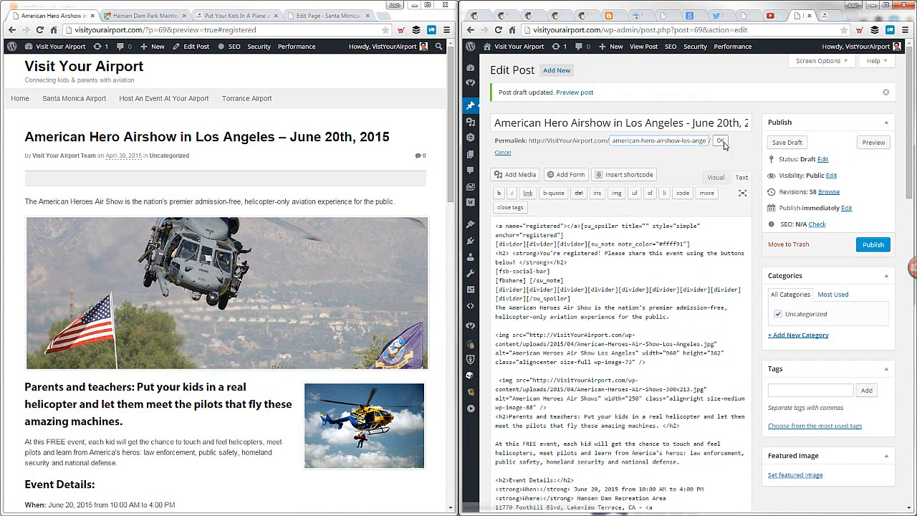
click(720, 141)
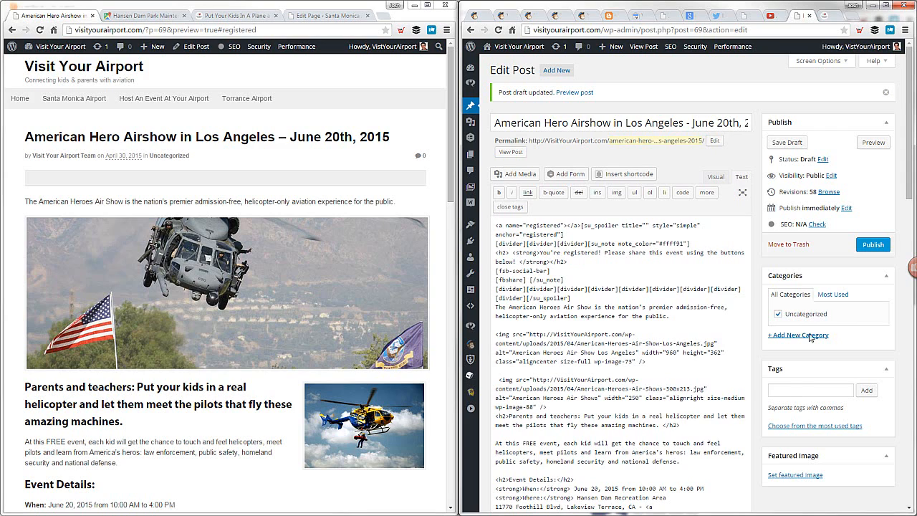
click(874, 245)
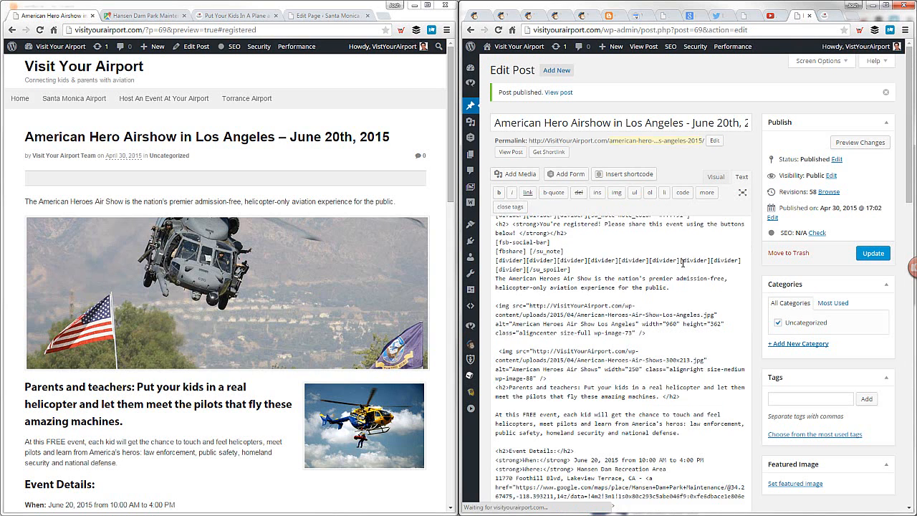
Open the published airshow post from the Visit Your Airport home page and copy its web address
click(86, 67)
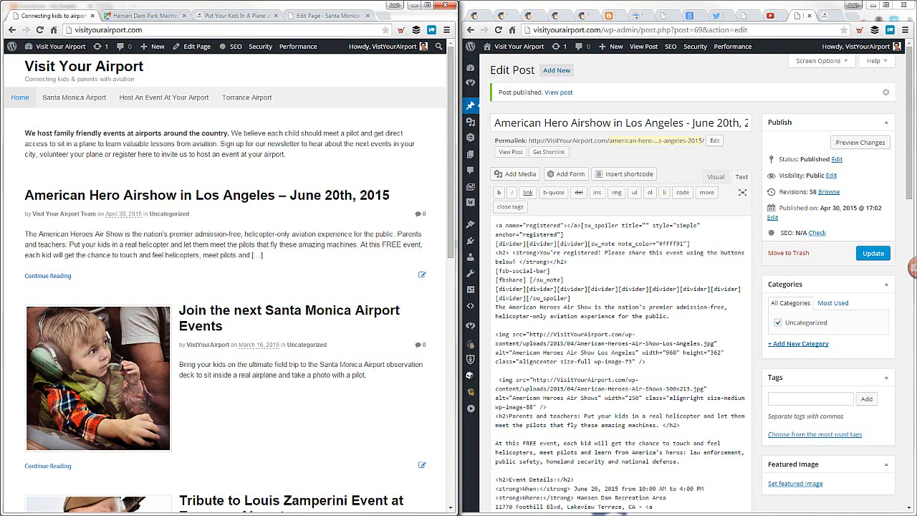
drag(916, 154, 798, 28)
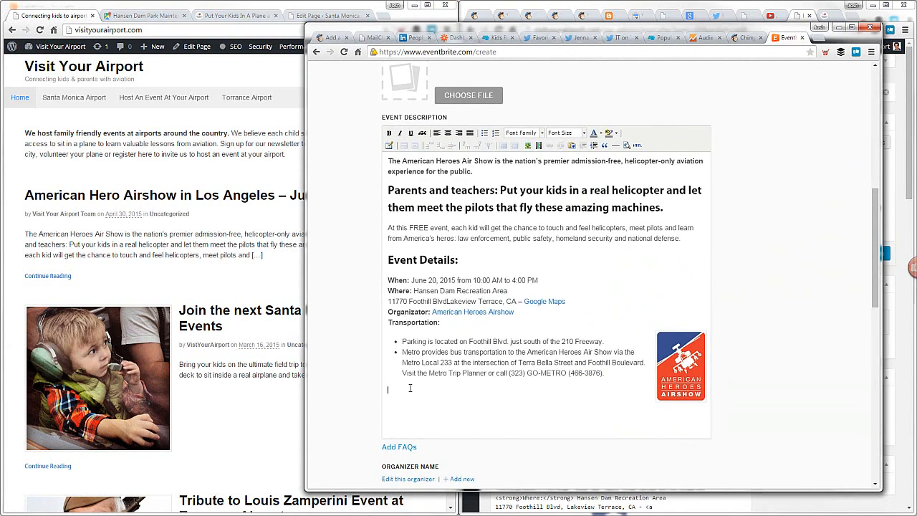
click(187, 195)
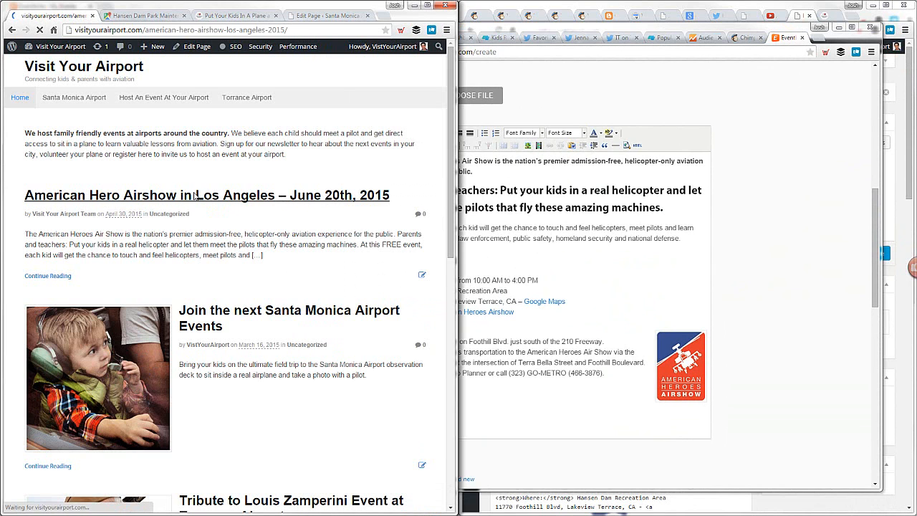
click(192, 32)
key(ctrl+c)
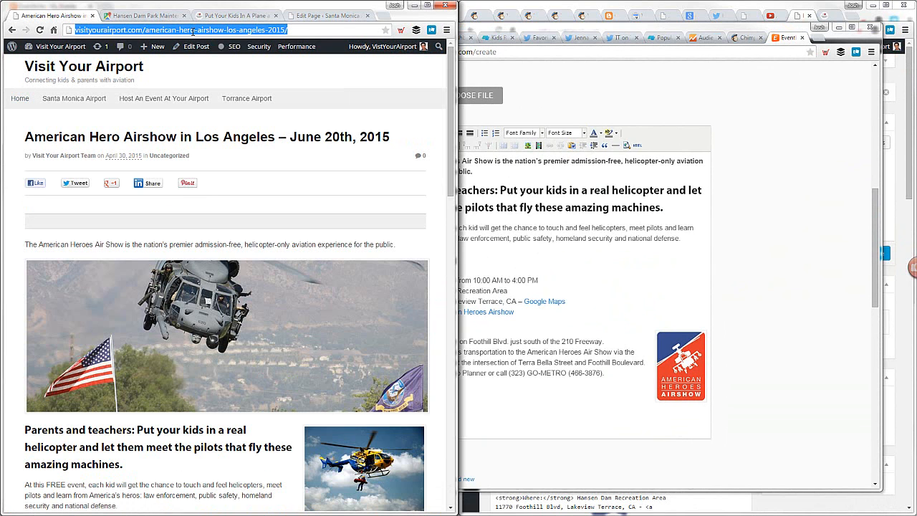
Add the line "Register for the American Heroes Air Show" at the end of the Eventbrite event description
click(562, 340)
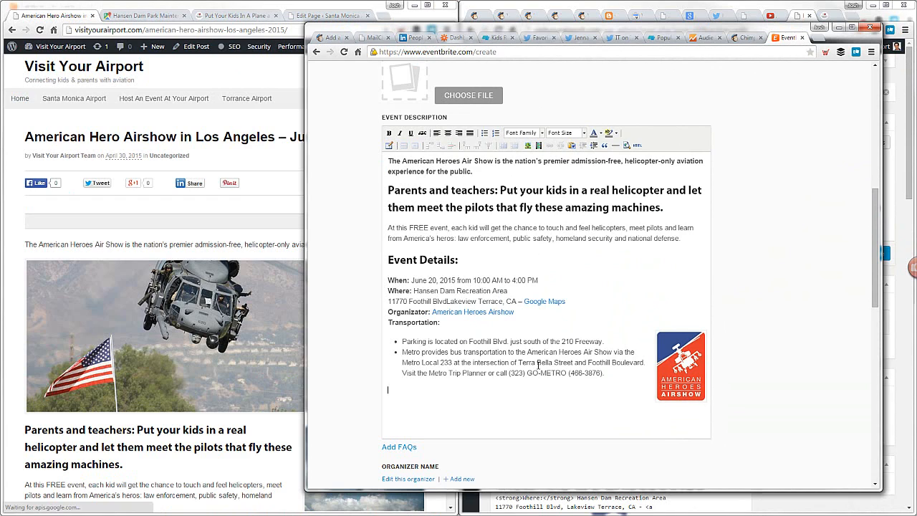
click(448, 402)
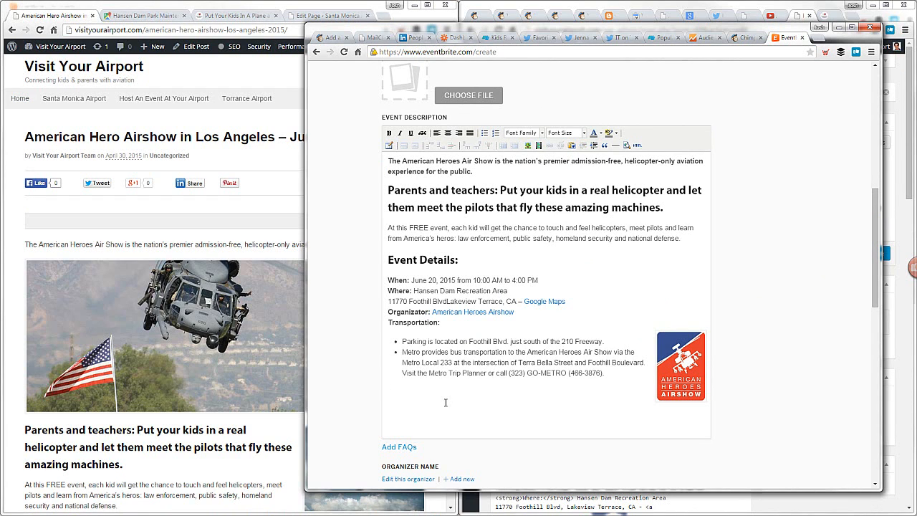
key(Return)
text(Re)
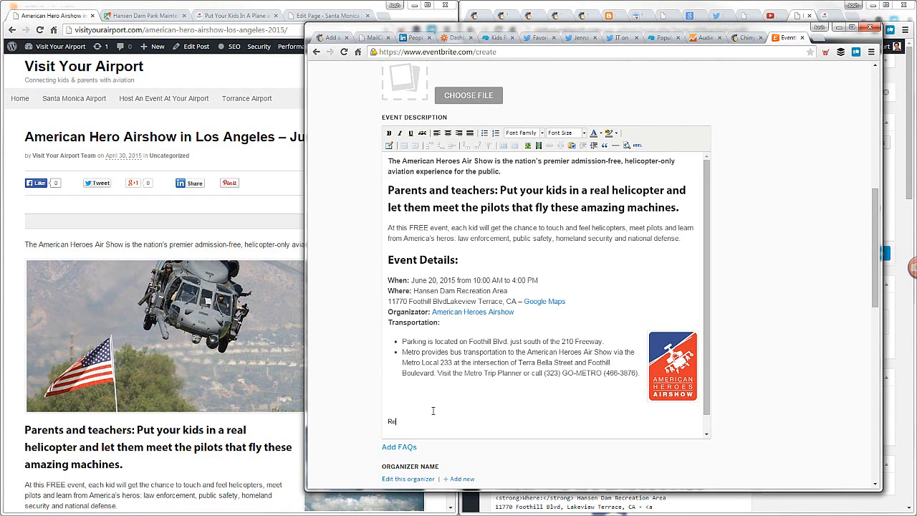
text(gister here fo)
text(re the Am)
key(BackSpace)
key(BackSpace)
key(BackSpace)
key(BackSpace)
key(BackSpace)
key(BackSpace)
key(BackSpace)
key(BackSpace)
key(BackSpace)
key(BackSpace)
key(BackSpace)
key(BackSpace)
key(BackSpace)
key(BackSpace)
key(BackSpace)
text(for the Amer)
text(ican Heroes Air Sh)
Link the "Register for the American Heroes Air Show" line to the copied web address of the published post
drag(507, 421, 386, 422)
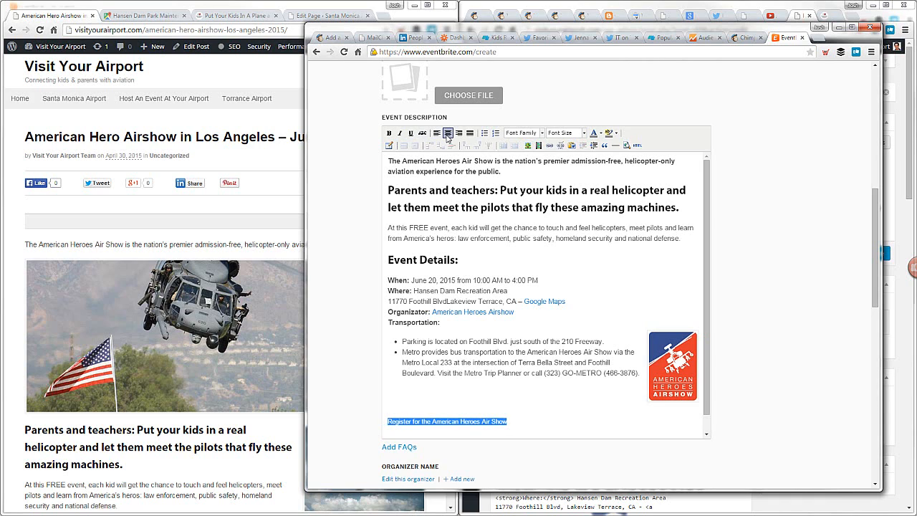
click(550, 147)
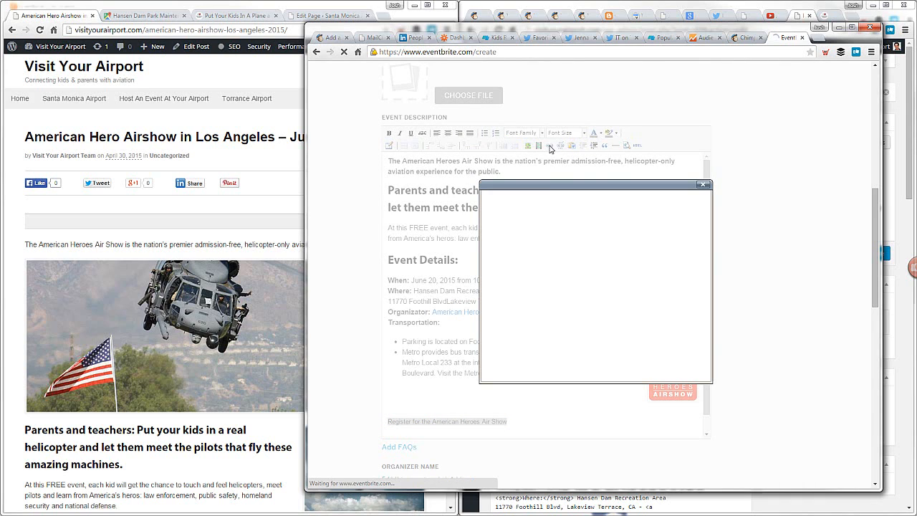
key(ctrl+v)
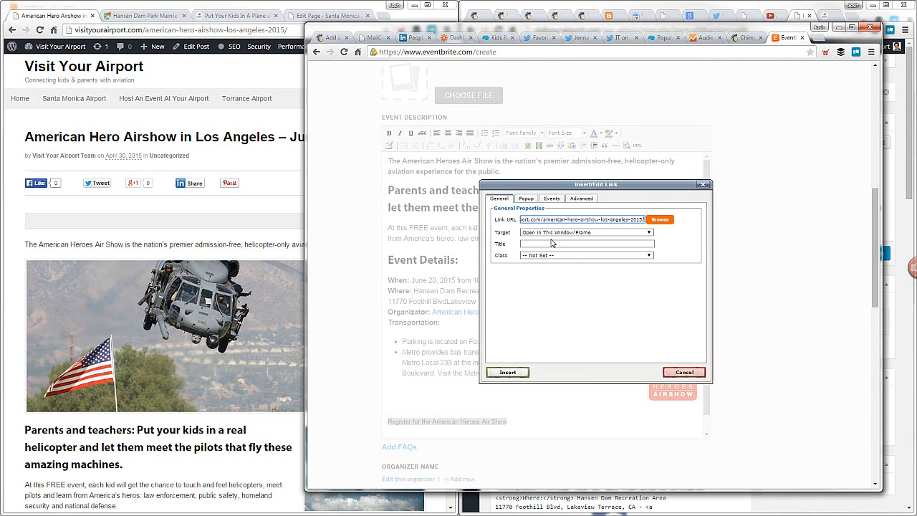
click(524, 373)
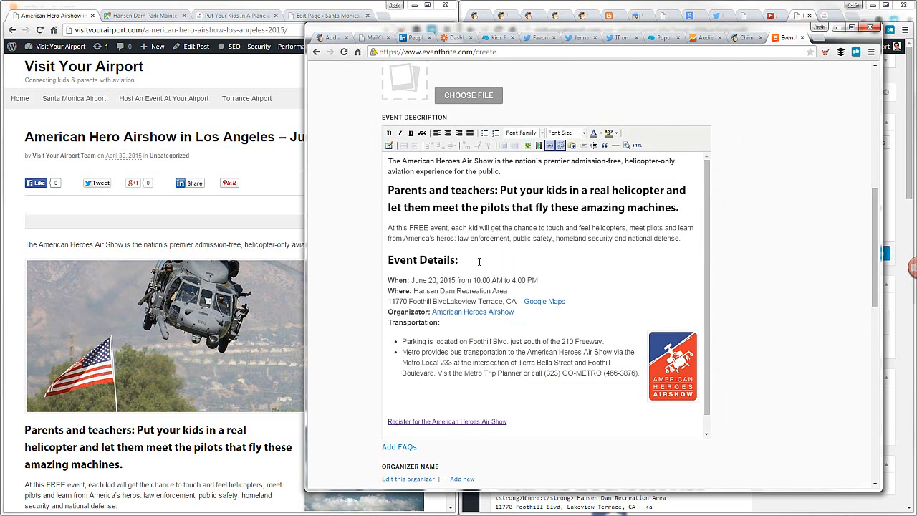
scroll(475, 266, up, 1)
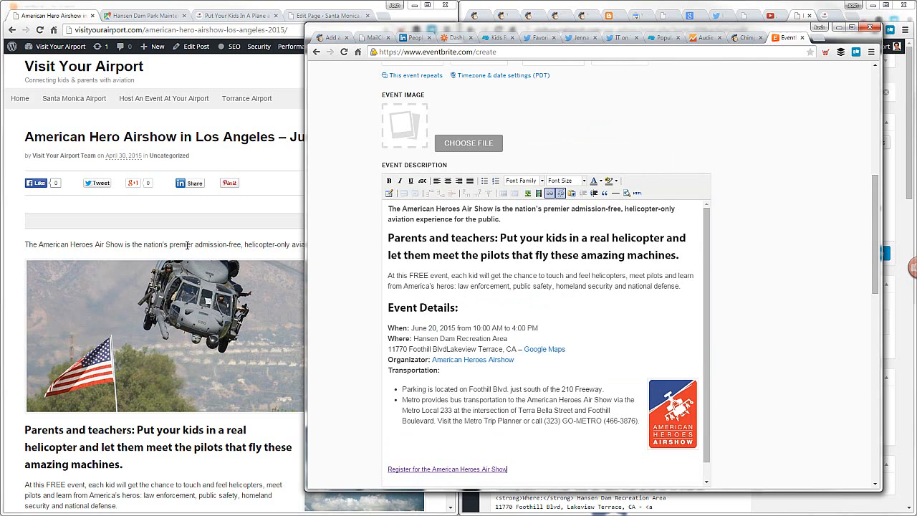
Choose VisitYourAirport.com as the event's organizer and read through its organizer description
scroll(752, 308, down, 5)
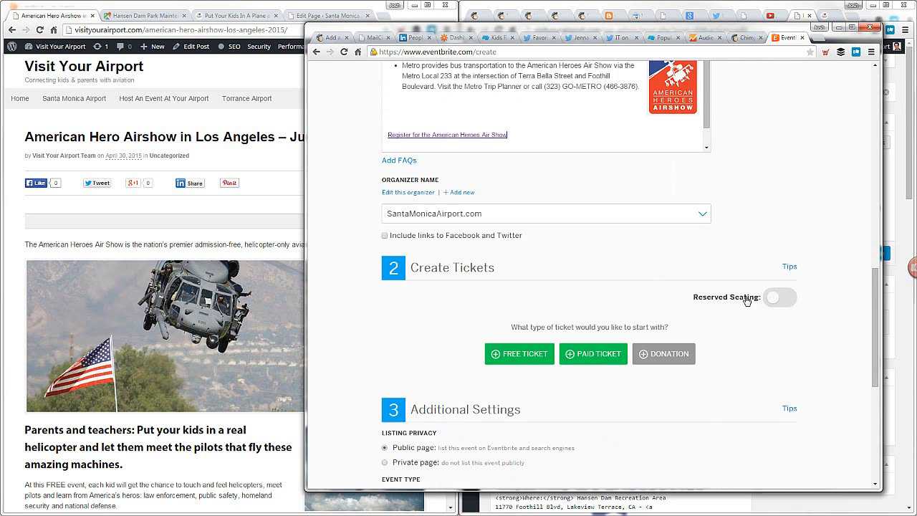
click(455, 220)
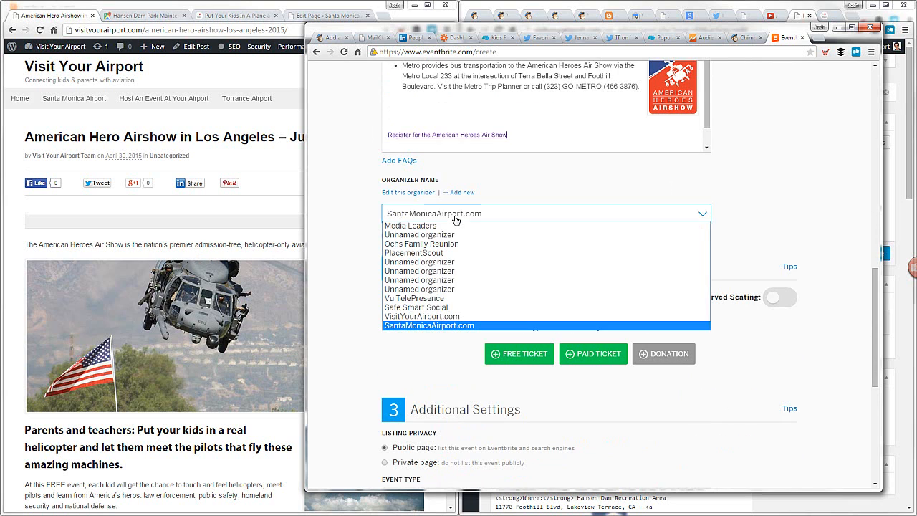
click(442, 316)
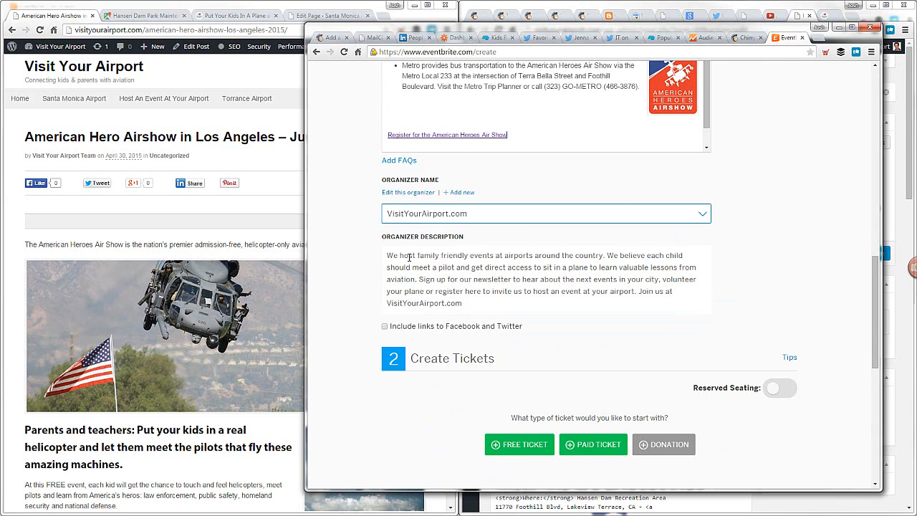
drag(412, 257, 507, 301)
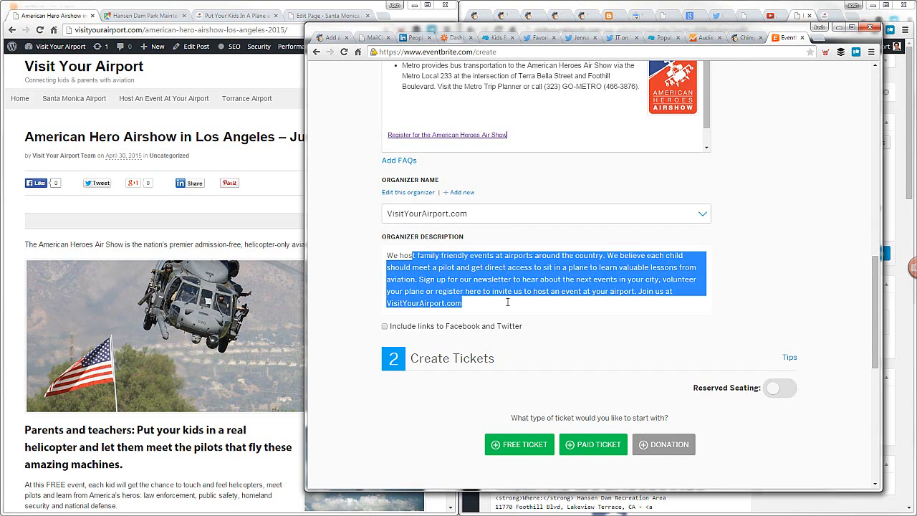
click(508, 302)
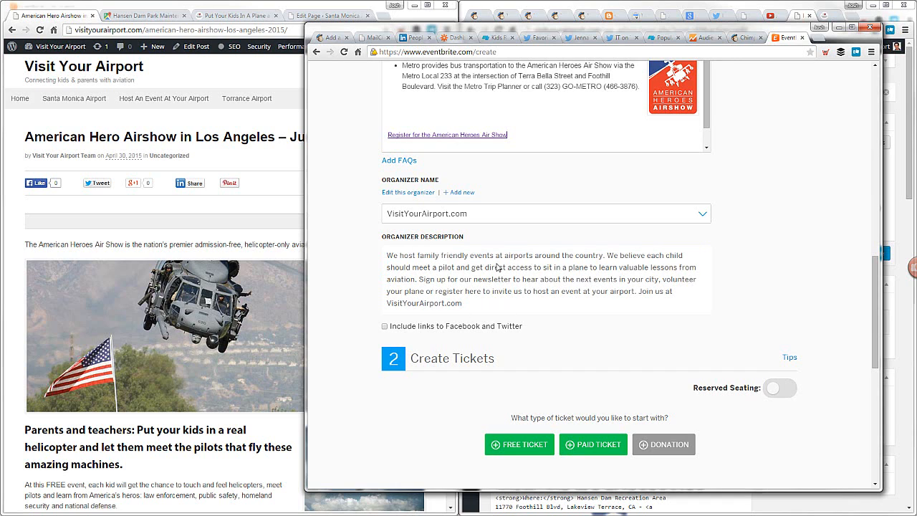
drag(426, 267, 527, 292)
click(437, 317)
Add a free ticket named "Free Parent Registration (No child registration needed)"
scroll(534, 348, down, 1)
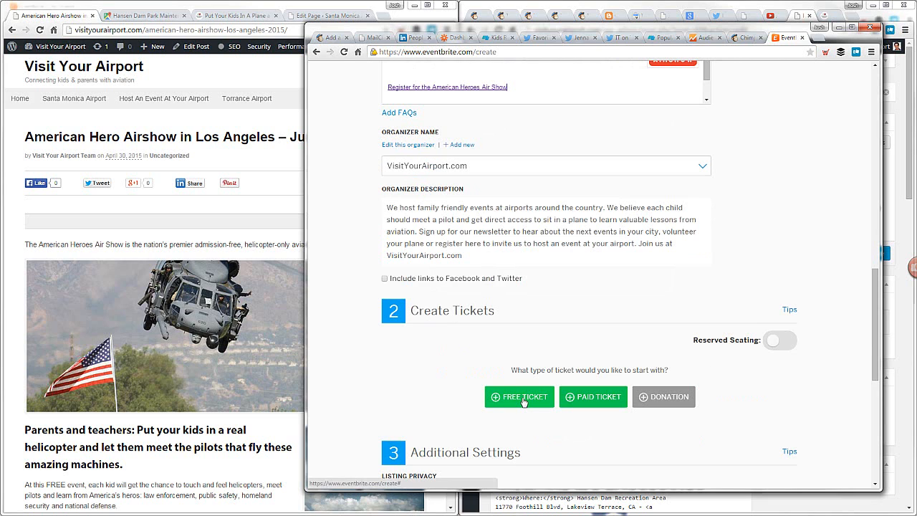
click(523, 402)
scroll(517, 366, down, 2)
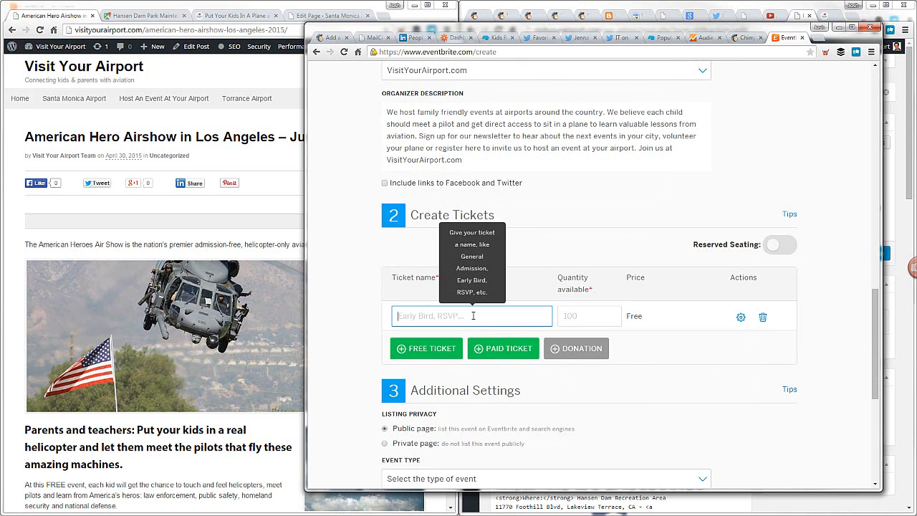
text(Free Parent Registration ()
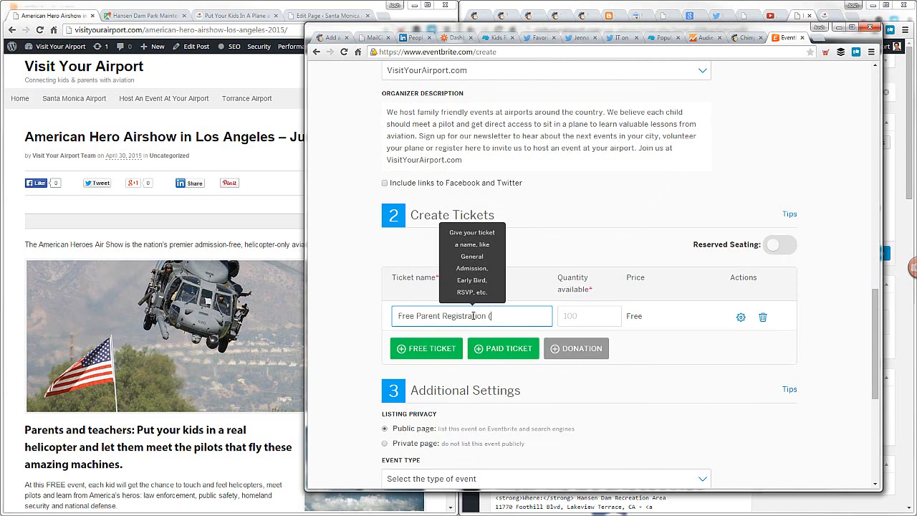
text(Brin)
key(BackSpace)
key(BackSpace)
key(BackSpace)
text(No child registration needed))
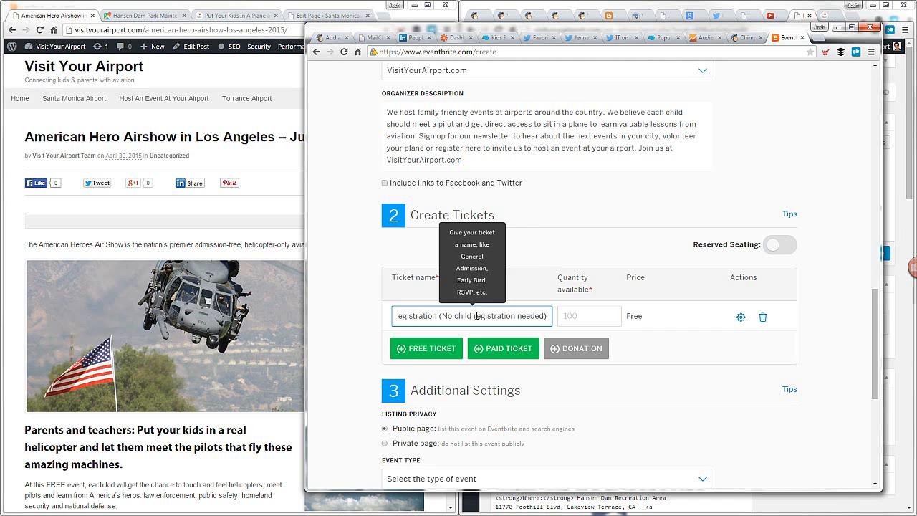
Set the available quantity of the free parent registration ticket to 300
click(578, 316)
text(300)
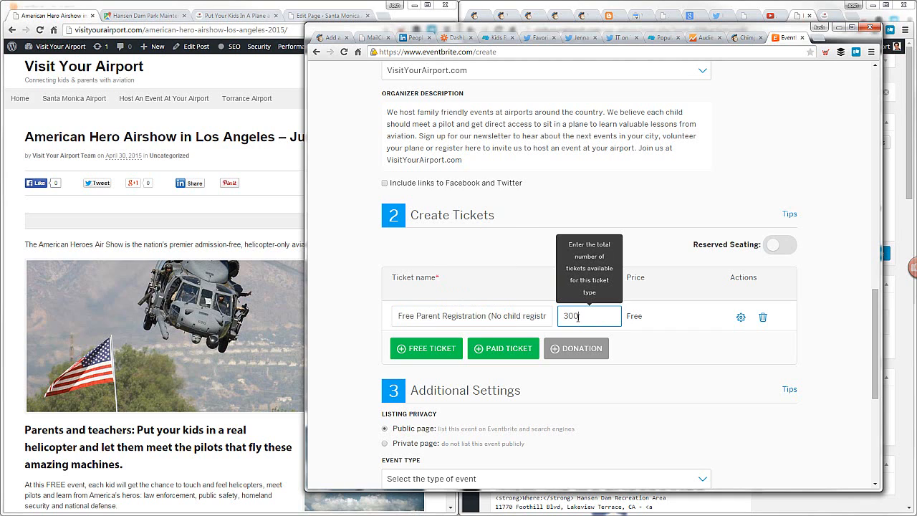
click(663, 353)
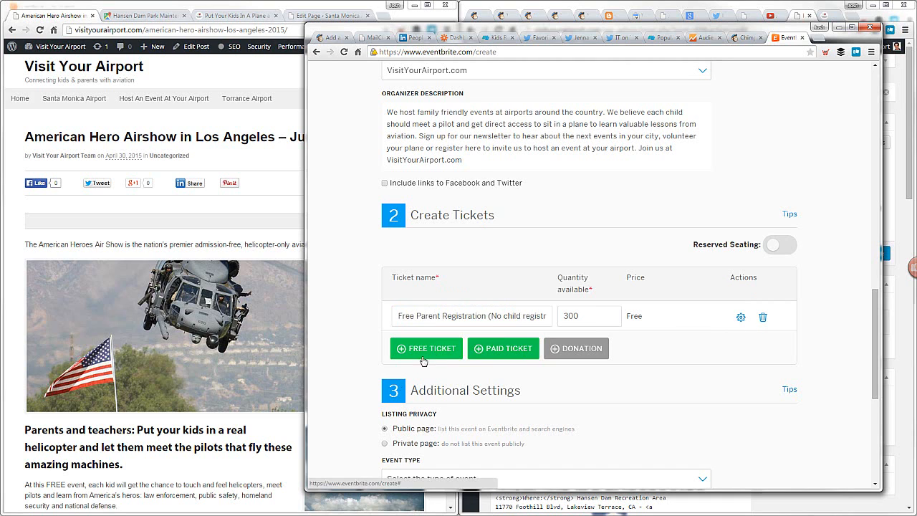
Set the event type to "Camp, Trip, or Retreat" in the additional settings
scroll(501, 400, down, 2)
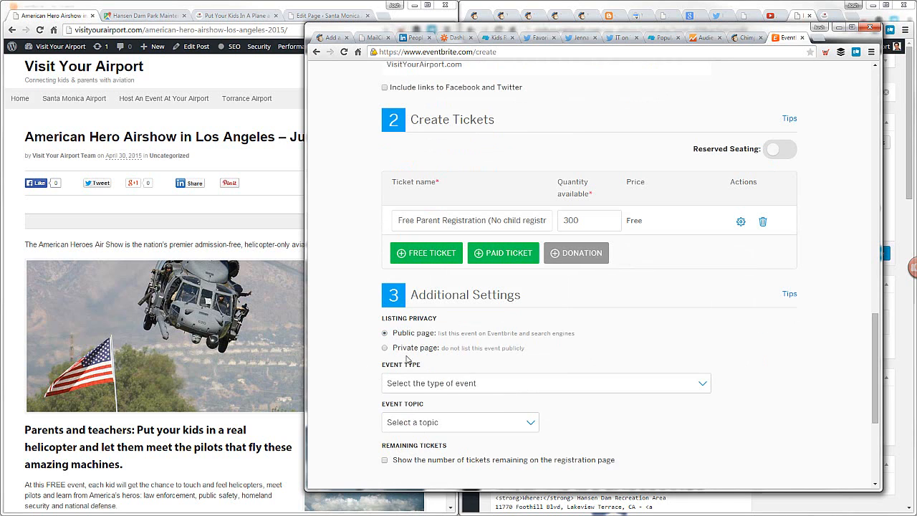
click(457, 390)
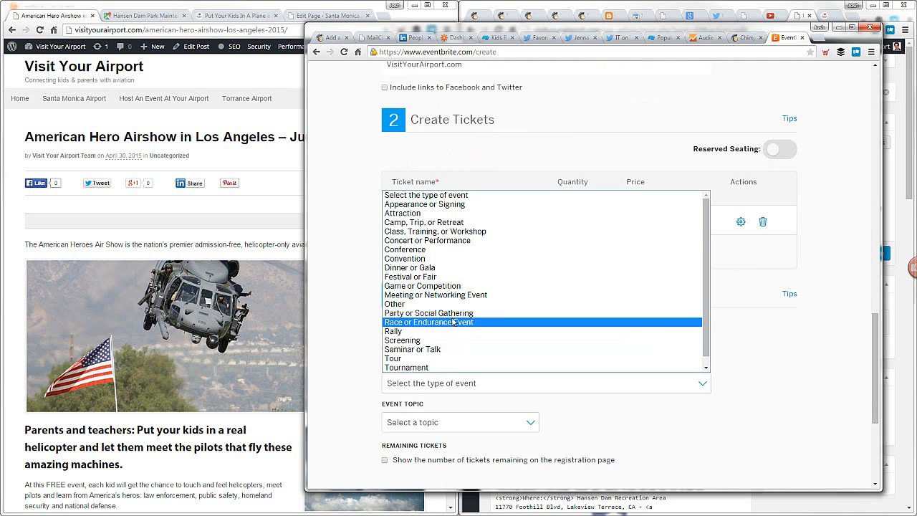
click(658, 380)
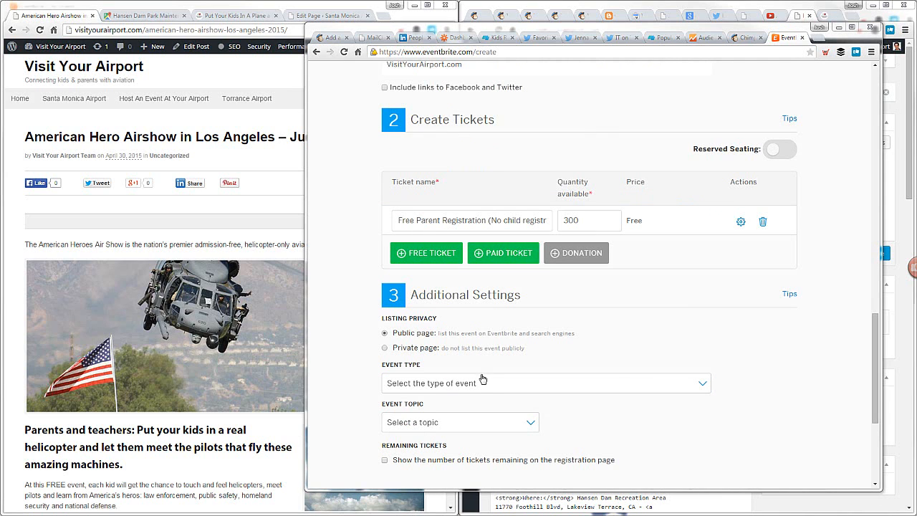
click(485, 386)
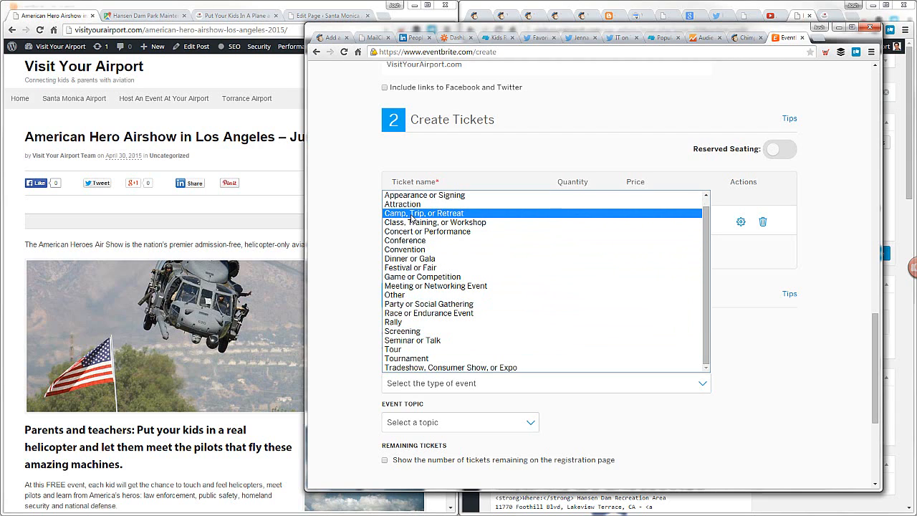
click(447, 213)
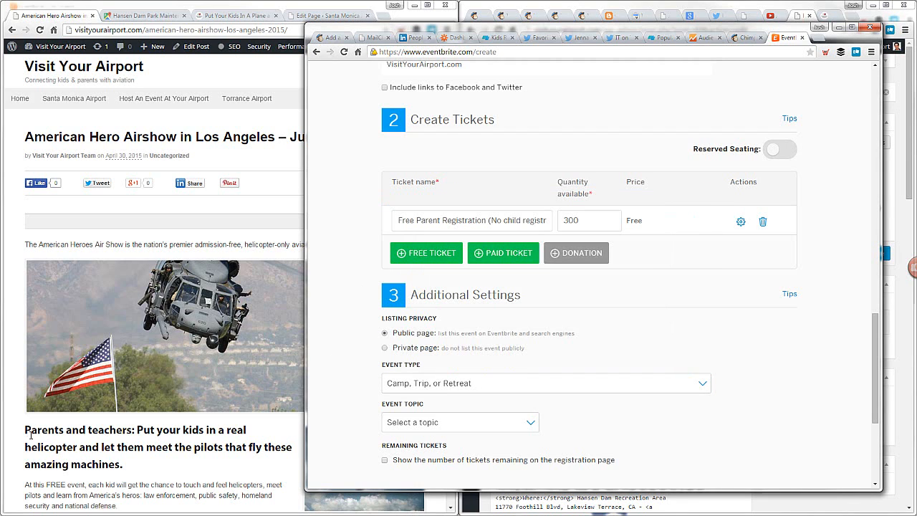
drag(26, 433, 132, 434)
click(133, 433)
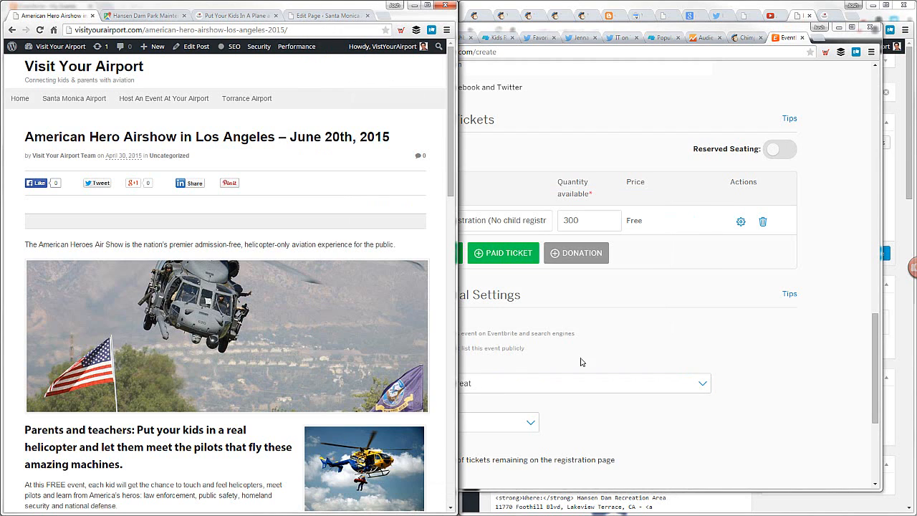
click(612, 350)
scroll(612, 340, down, 2)
click(479, 332)
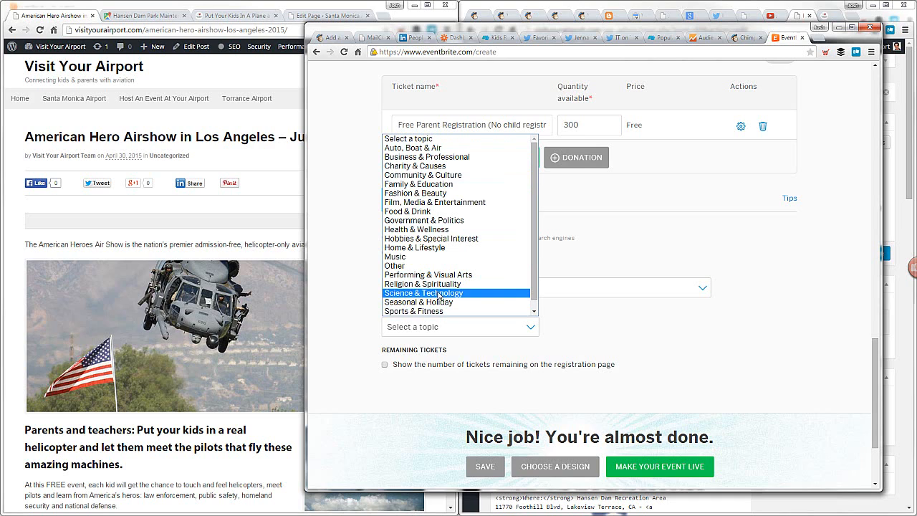
scroll(449, 296, down, 1)
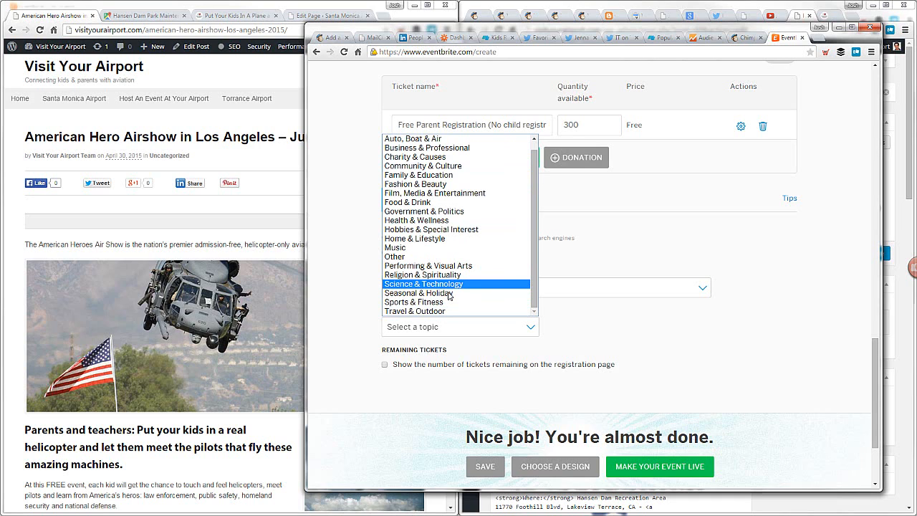
click(445, 285)
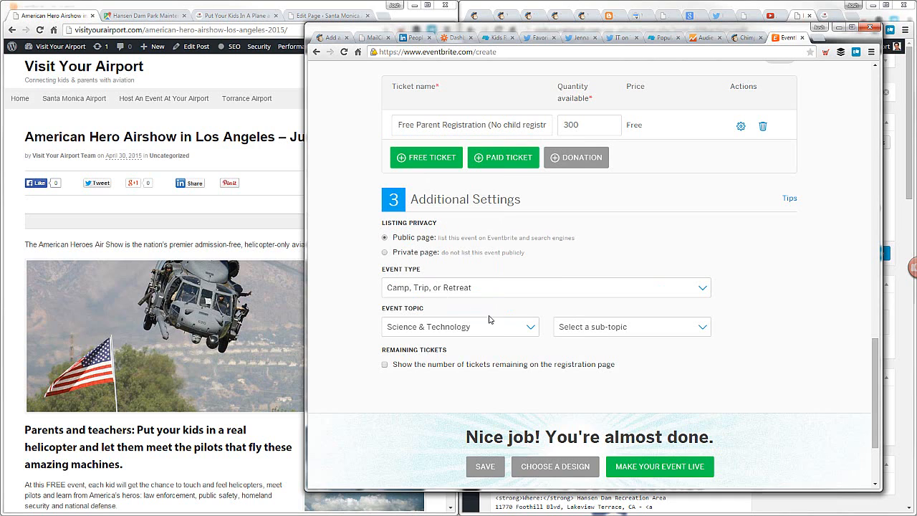
click(594, 327)
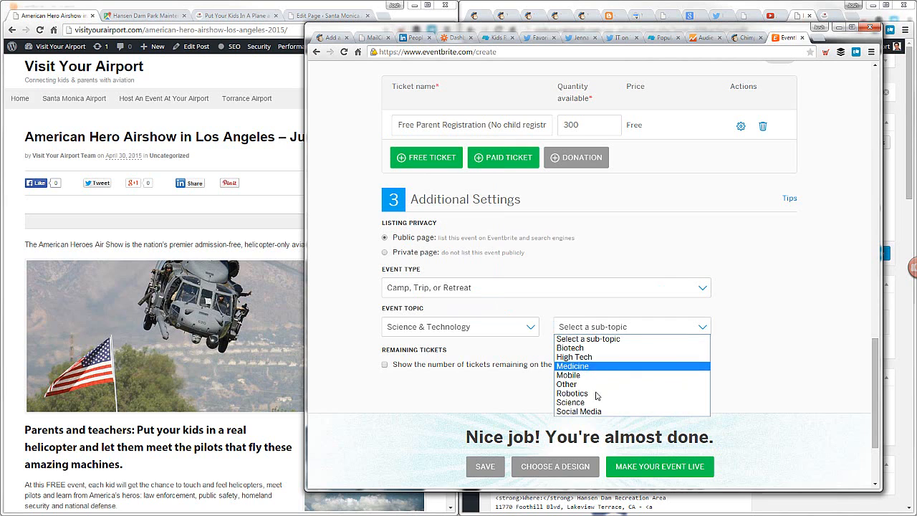
Set the event topic to "Auto, Boat & Air" with the sub-topic "Air", and make the event live
click(463, 330)
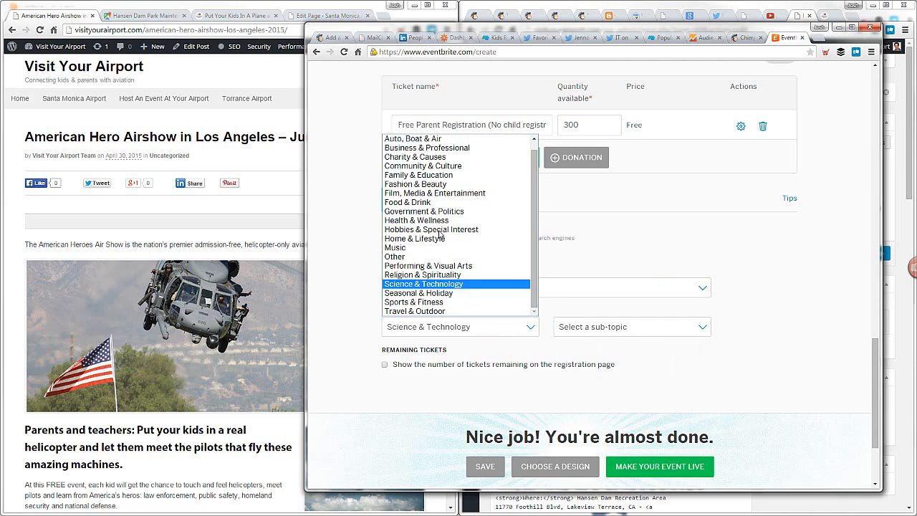
click(430, 138)
click(600, 329)
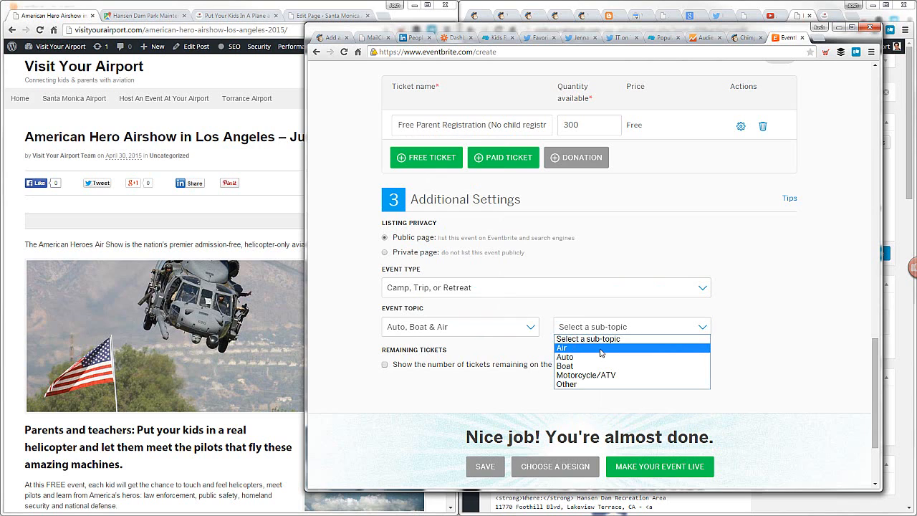
click(600, 348)
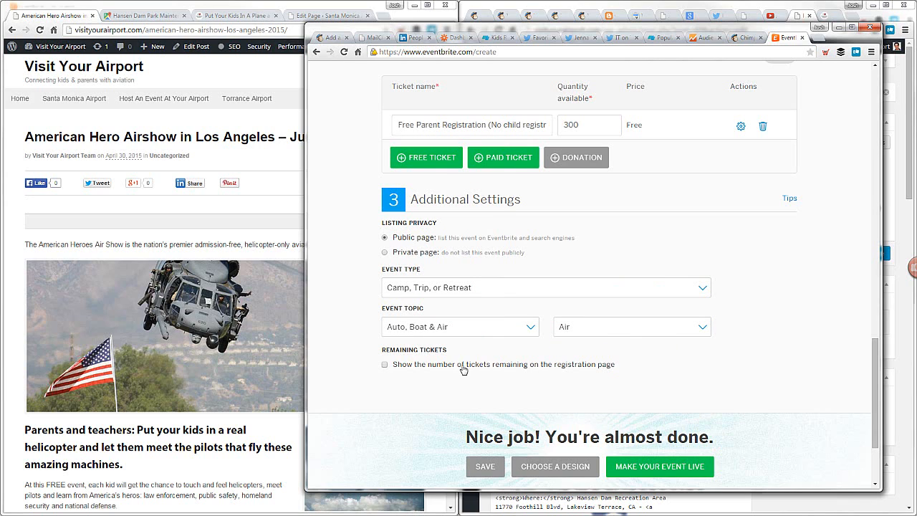
click(643, 469)
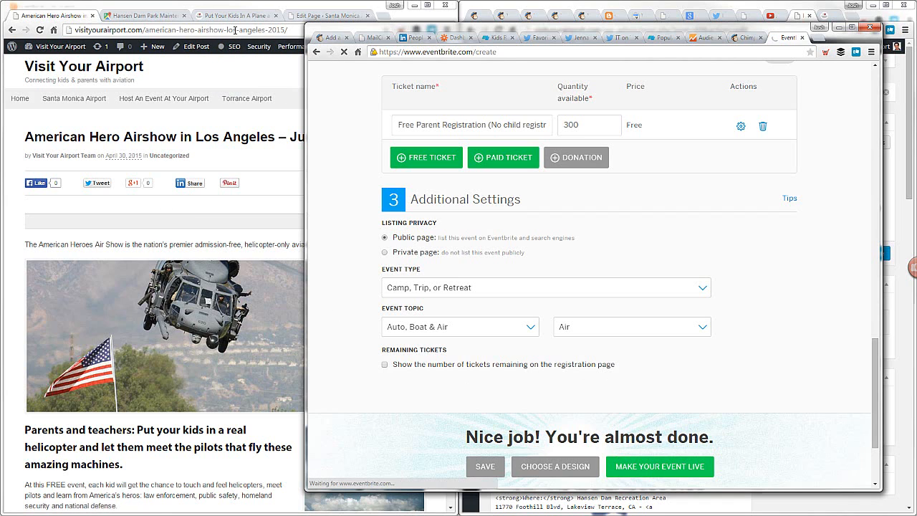
Review the published American Hero Airshow post from its title through the event details, photos and video
click(23, 146)
scroll(151, 227, down, 15)
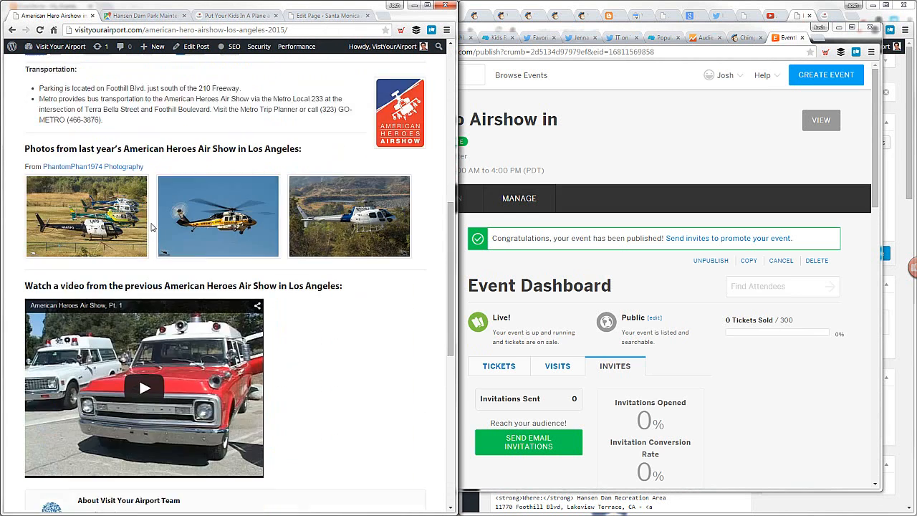
scroll(168, 264, up, 6)
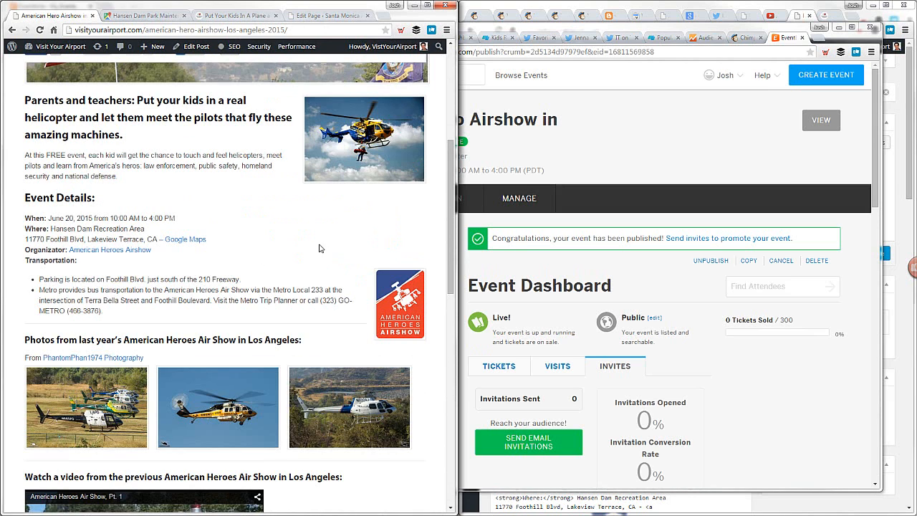
scroll(348, 334, down, 3)
scroll(327, 311, up, 8)
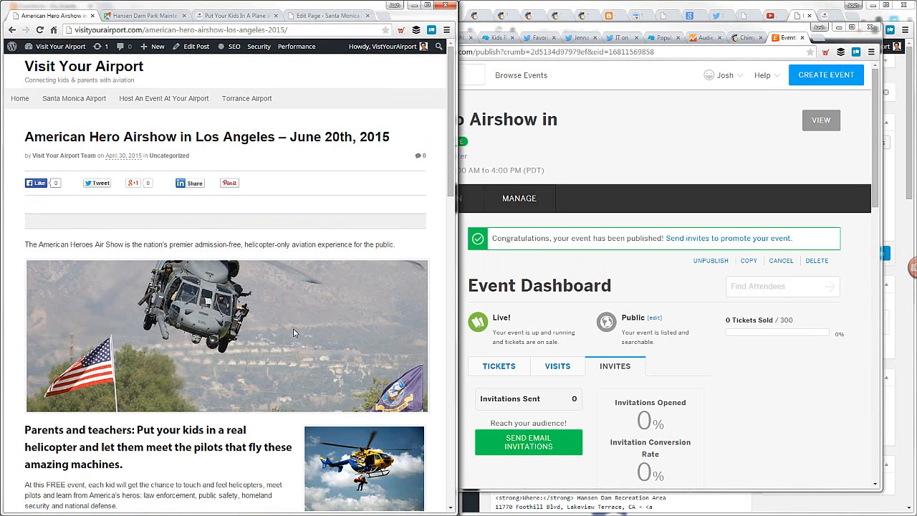
Examine how the Santa Monica Airport field trip page lays out its register buttons, event details and embedded registration form
click(228, 16)
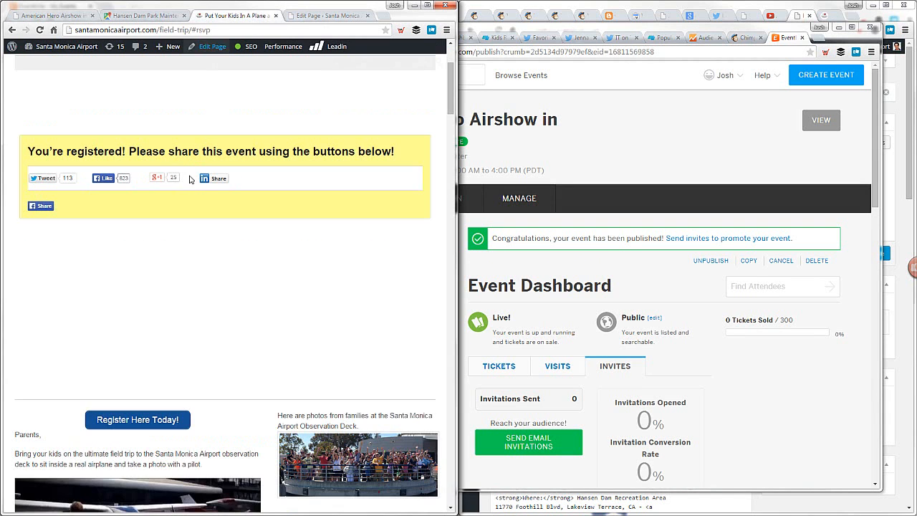
scroll(201, 199, up, 2)
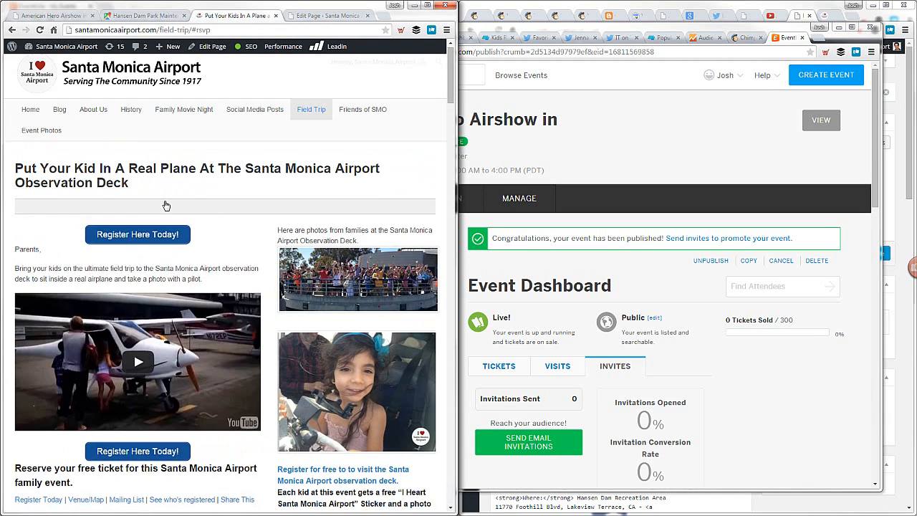
scroll(172, 206, down, 2)
scroll(185, 210, down, 2)
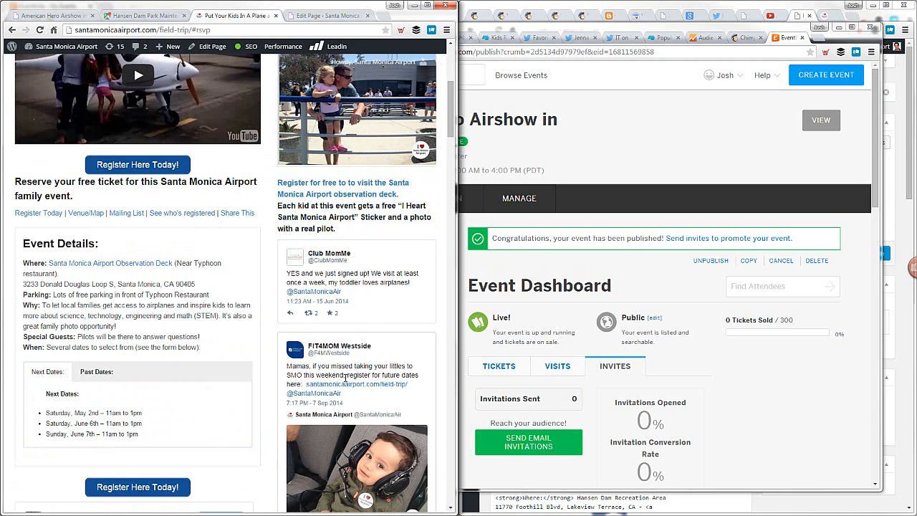
scroll(345, 381, down, 3)
scroll(345, 382, down, 1)
scroll(88, 361, down, 5)
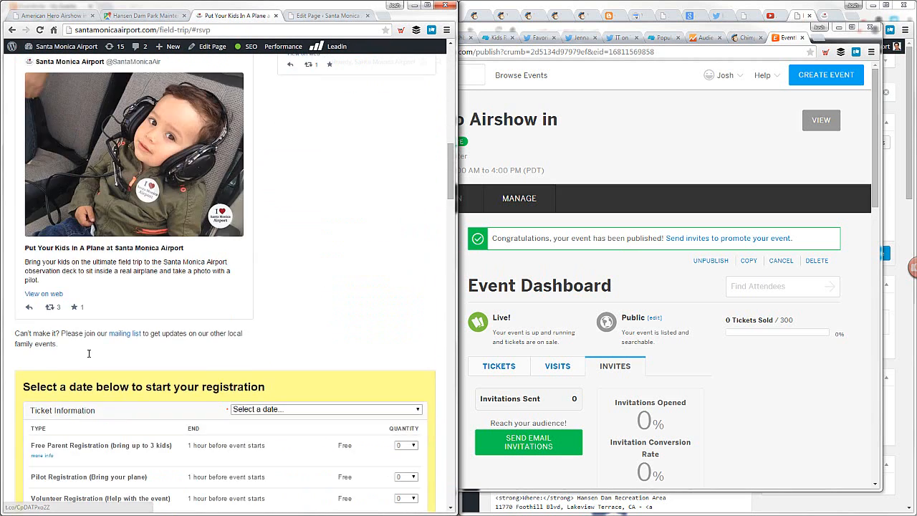
scroll(95, 356, down, 12)
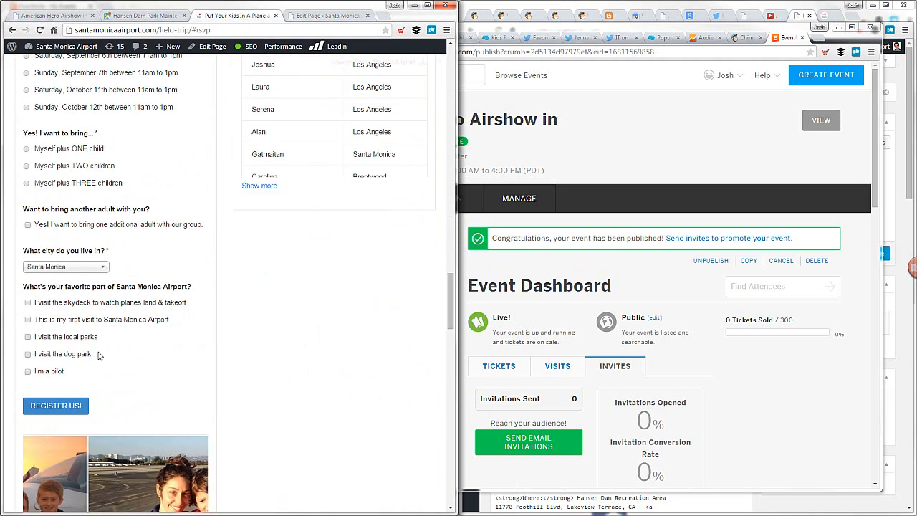
scroll(237, 305, down, 10)
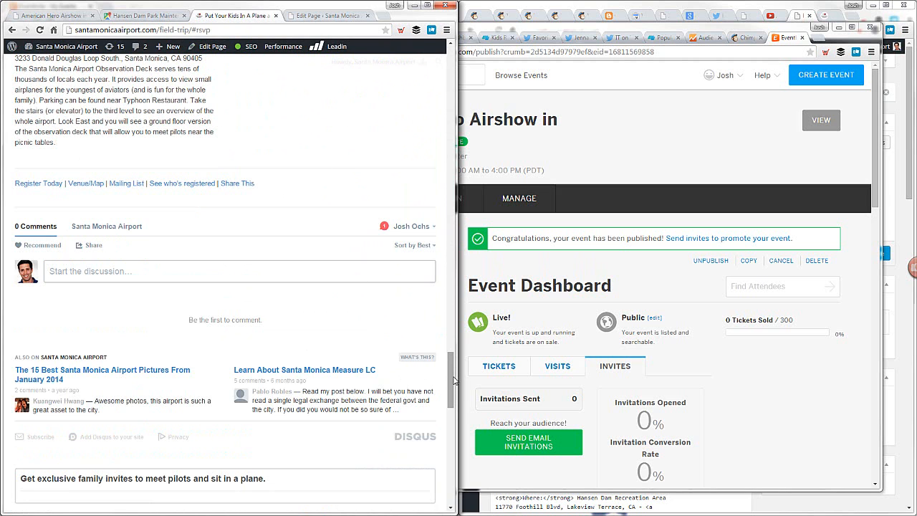
drag(451, 378, 450, 51)
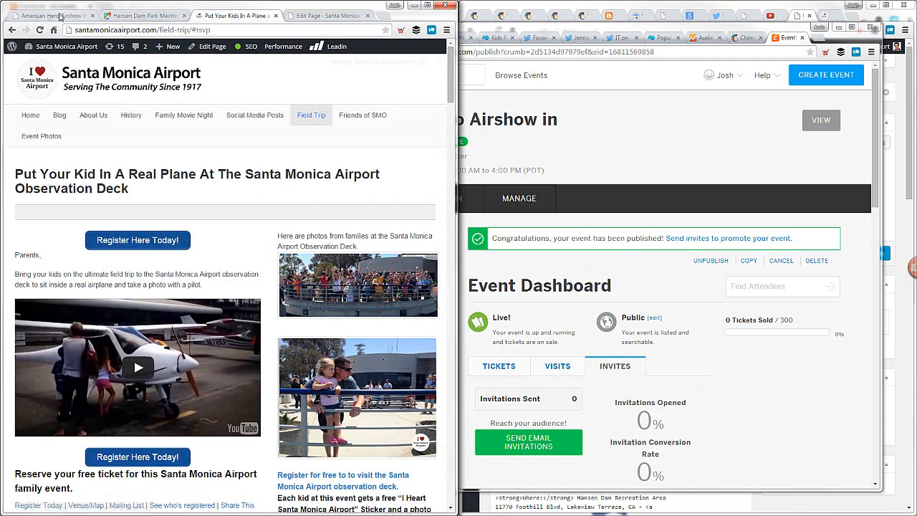
Open the Order Confirmation settings of the American Hero Airshow event on Eventbrite and check the default reply-to email address
click(53, 15)
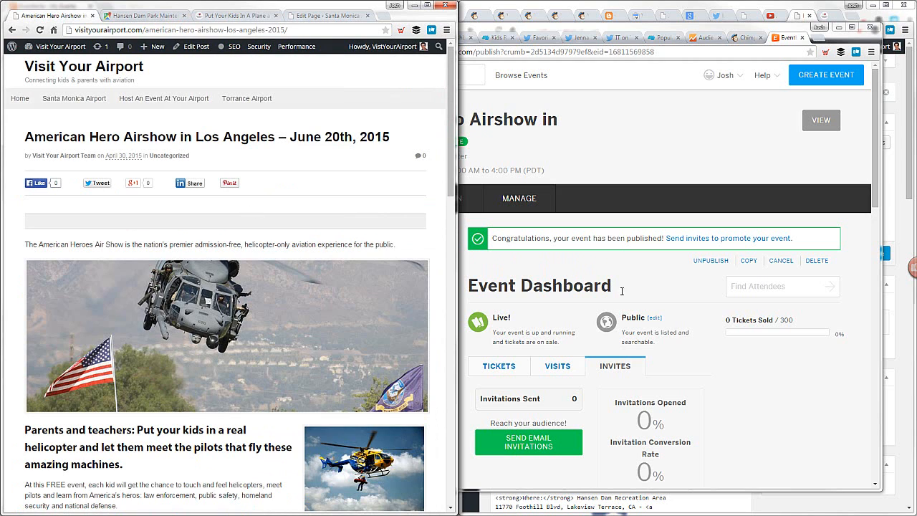
click(800, 382)
click(285, 203)
click(610, 174)
scroll(610, 177, down, 2)
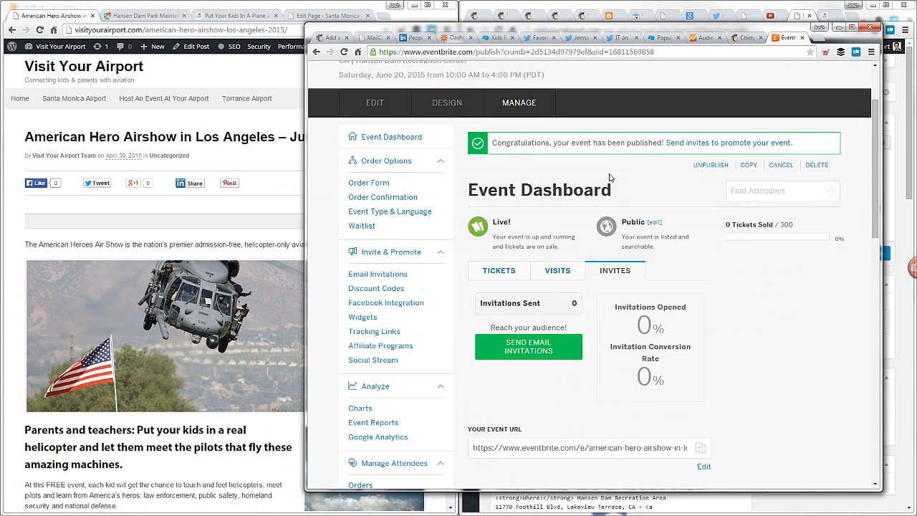
click(382, 197)
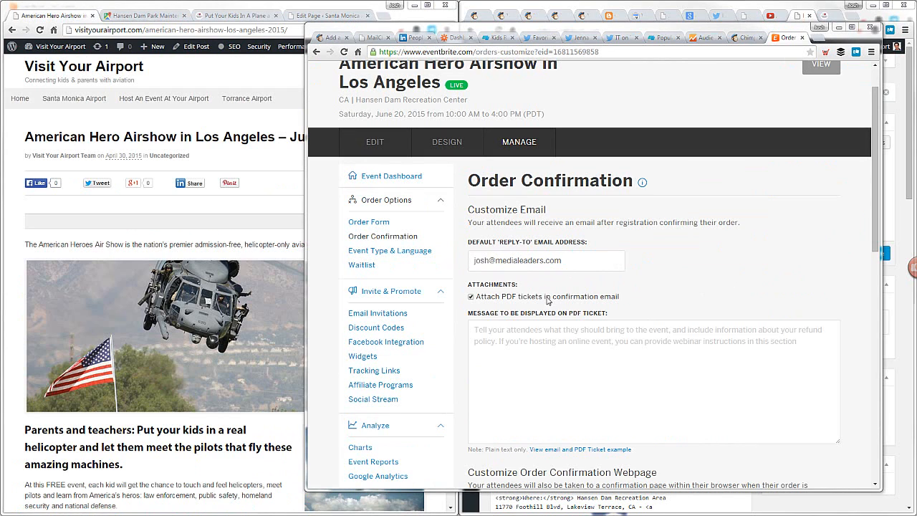
drag(579, 266, 467, 261)
click(678, 263)
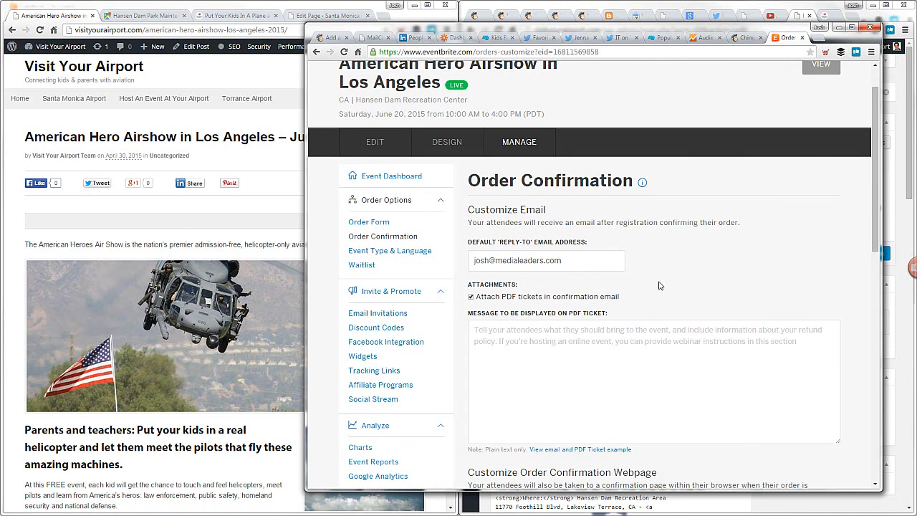
Copy the Transportation section with its parking and Metro bus details from the airshow post into the PDF ticket message
click(484, 331)
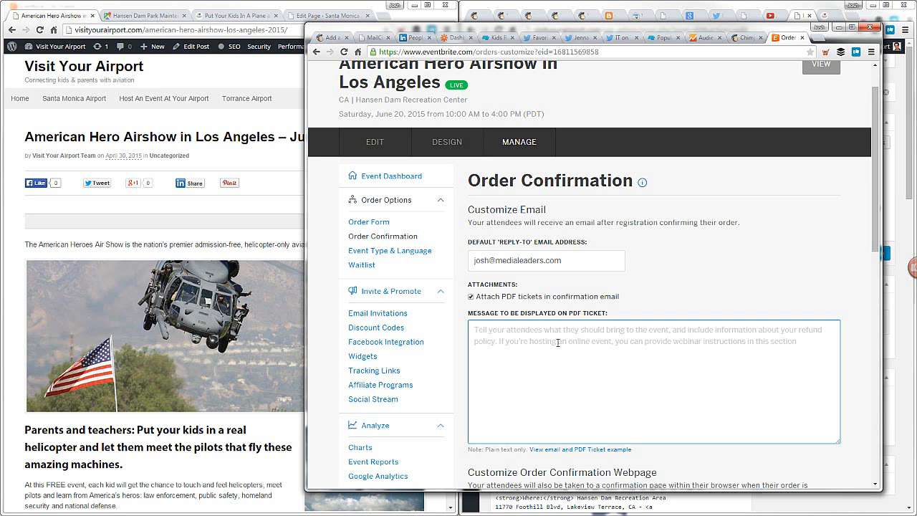
click(10, 373)
scroll(15, 369, down, 3)
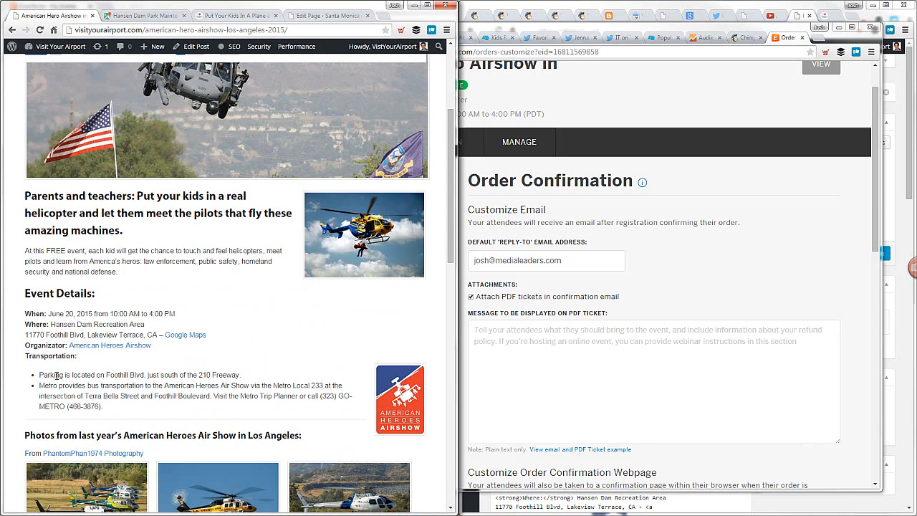
drag(26, 356, 120, 406)
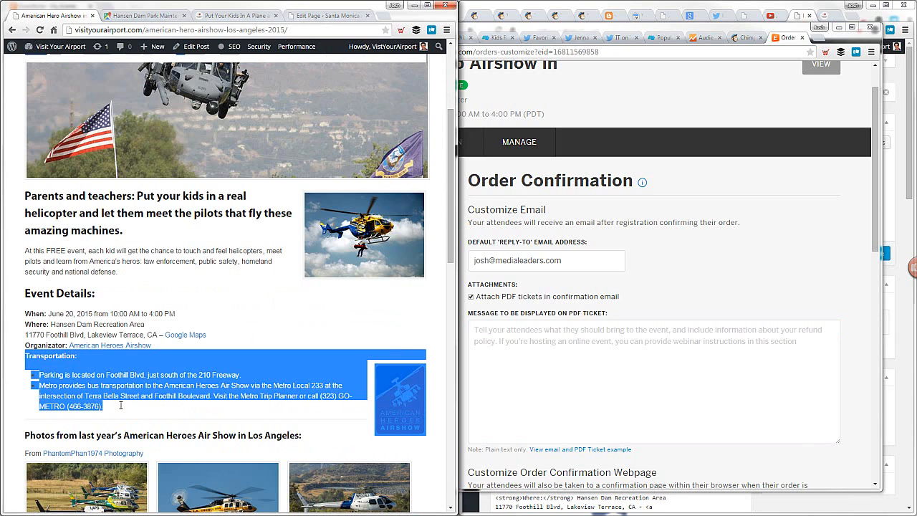
click(631, 347)
text(Transportation: American Heroes Air Shows Logo  Parking is located on Foothill Blvd. just south of the 210 Freeway. Metro provides bus transportation to the American Heroes Air Show via the Metro Local 233 at the intersection of Terra Bella Street and Foothill Boulevard. Visit the Metro Trip Planner or call (323) GO-METRO (466-3876).)
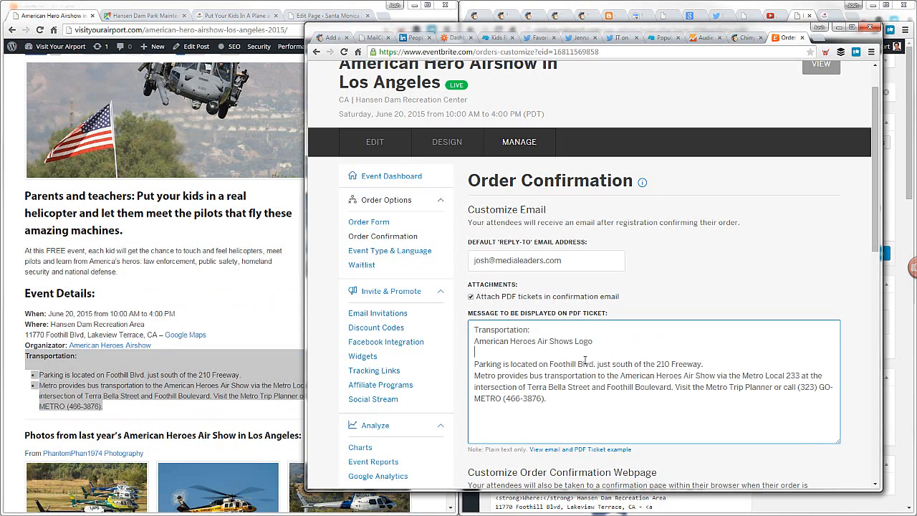
Remove the "American Heroes Air Shows Logo" line and the empty line below it from the PDF ticket message
shift+click(579, 331)
key(BackSpace)
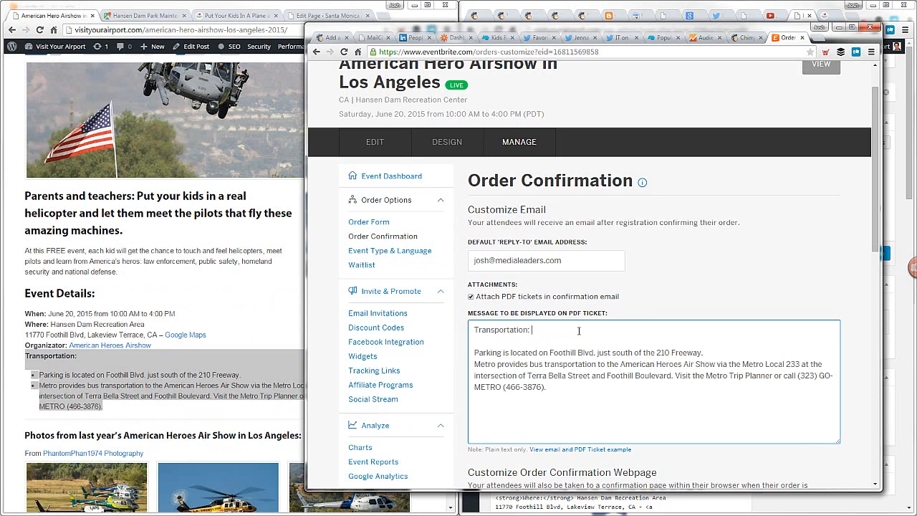
click(463, 348)
Open the order confirmation webpage message, "See you at the event!", for editing
scroll(462, 348, down, 3)
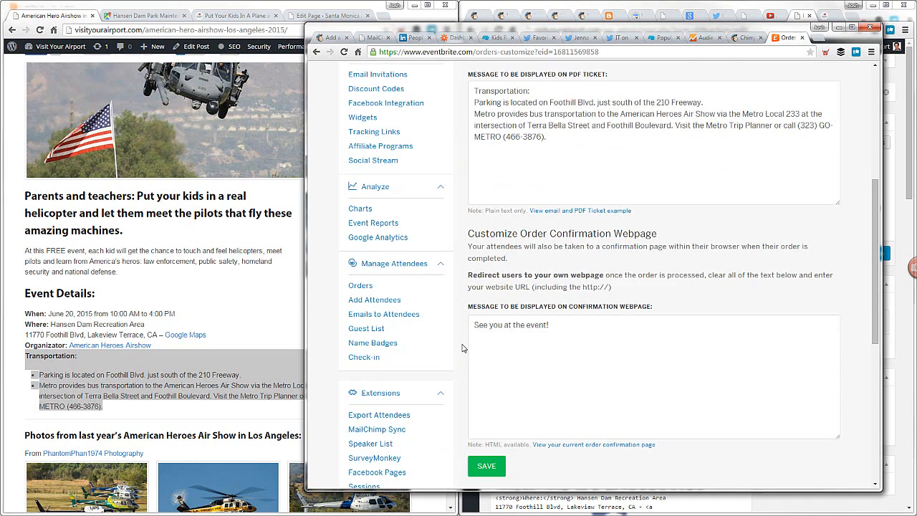
scroll(462, 348, down, 1)
click(491, 324)
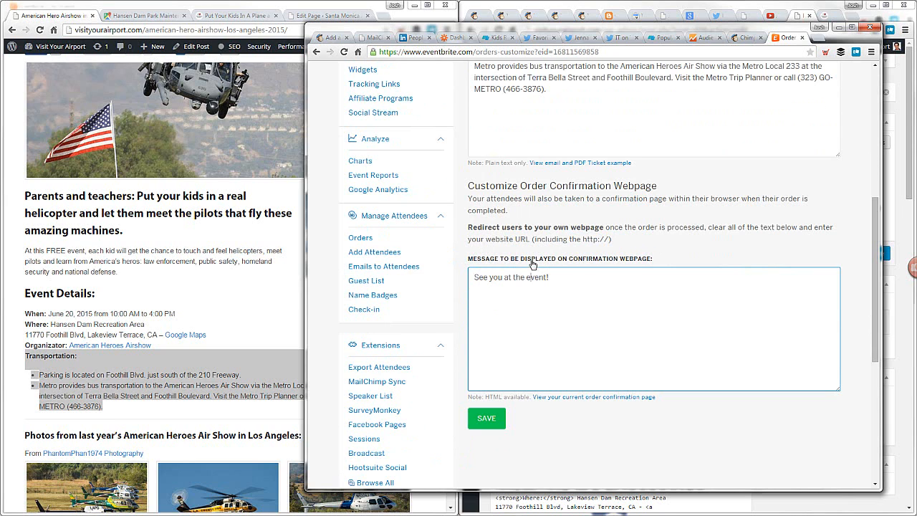
Check the airshow post's title and the Santa Monica field trip page's editor content
click(284, 283)
scroll(119, 265, up, 3)
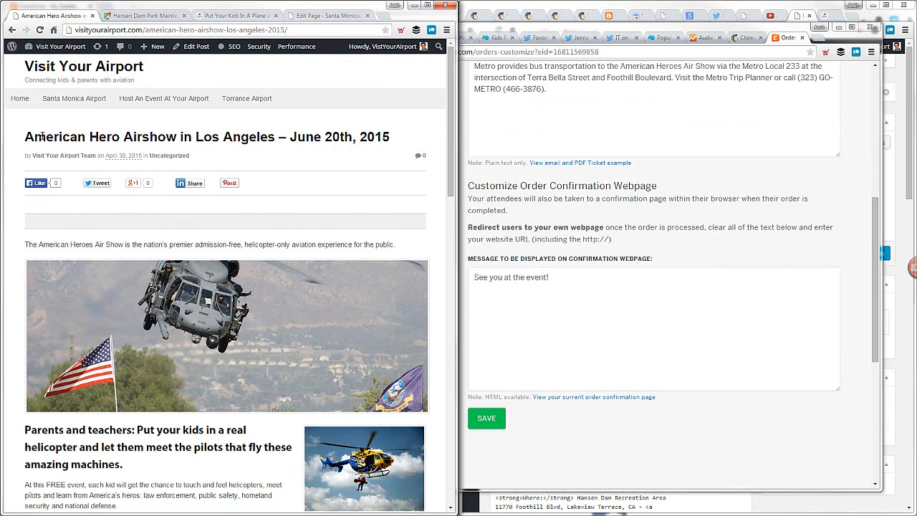
drag(27, 136, 146, 136)
click(152, 136)
click(322, 15)
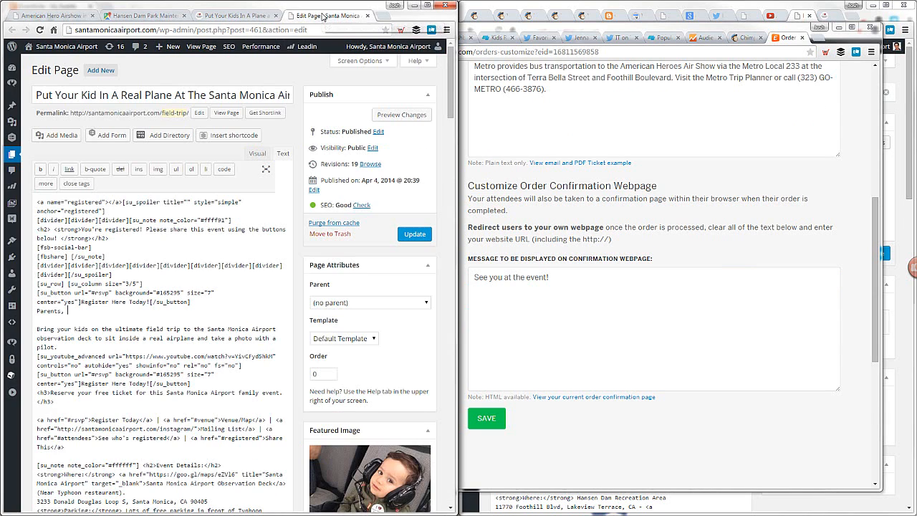
click(57, 15)
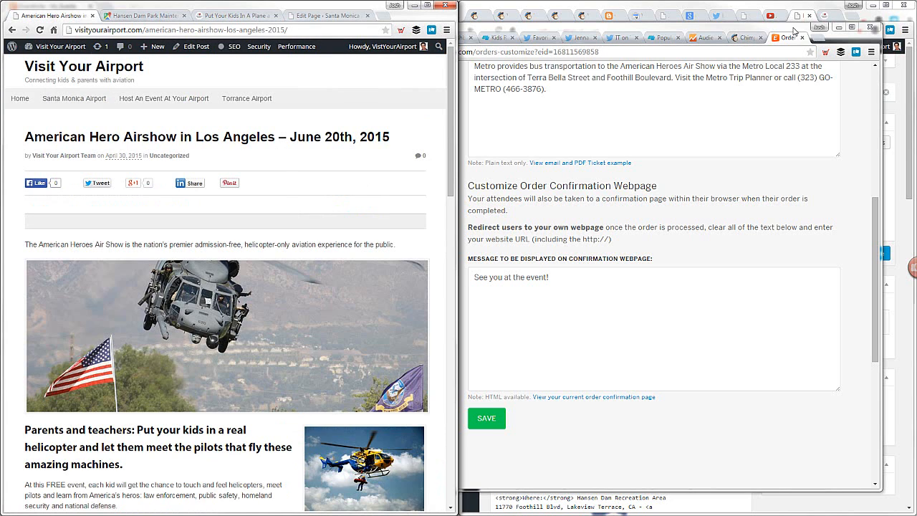
drag(794, 30, 803, 34)
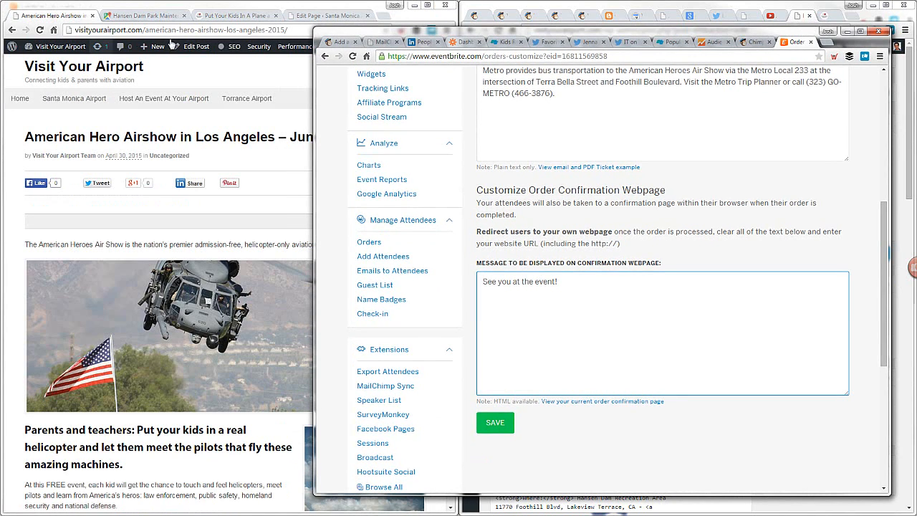
Open the airshow post for editing and change "hero" to "heroes" in its permalink
click(194, 47)
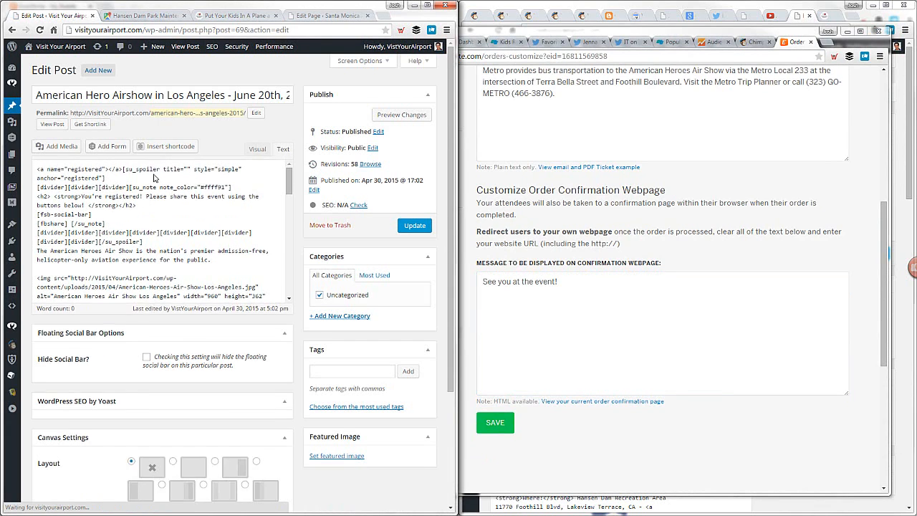
click(192, 112)
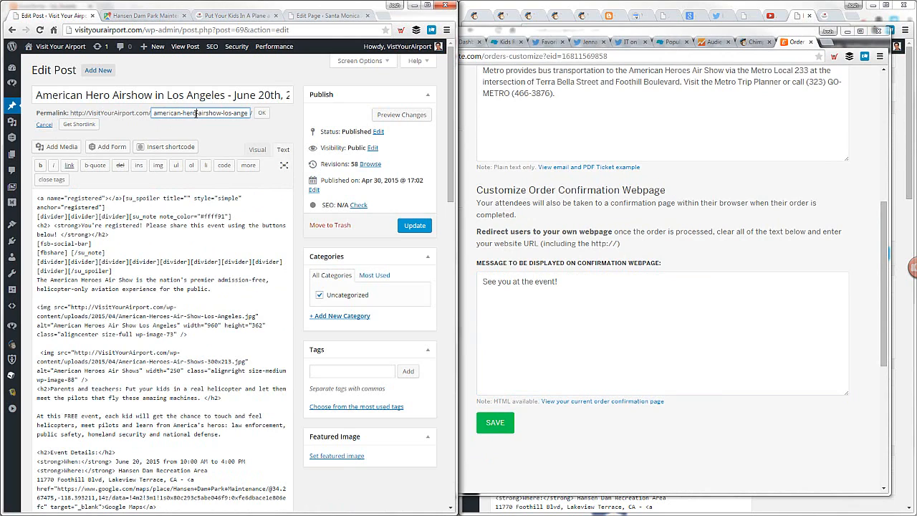
text(es)
Change "Hero" to "Heroes" in the post's title and update the post
key(ctrl+f)
text(hero)
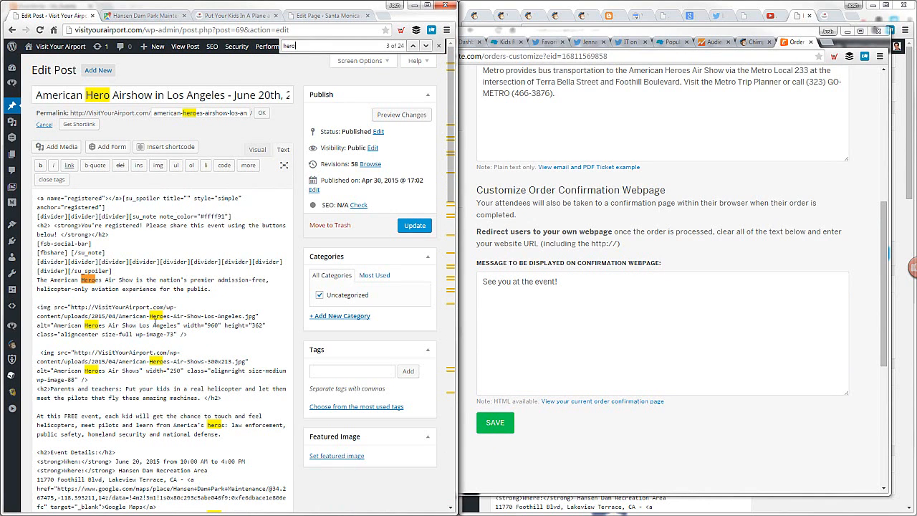
click(110, 97)
text(es)
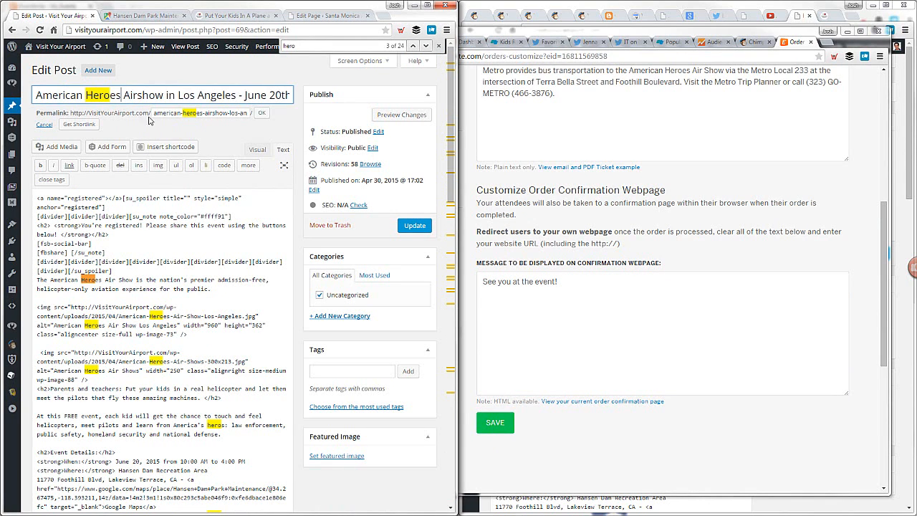
click(415, 225)
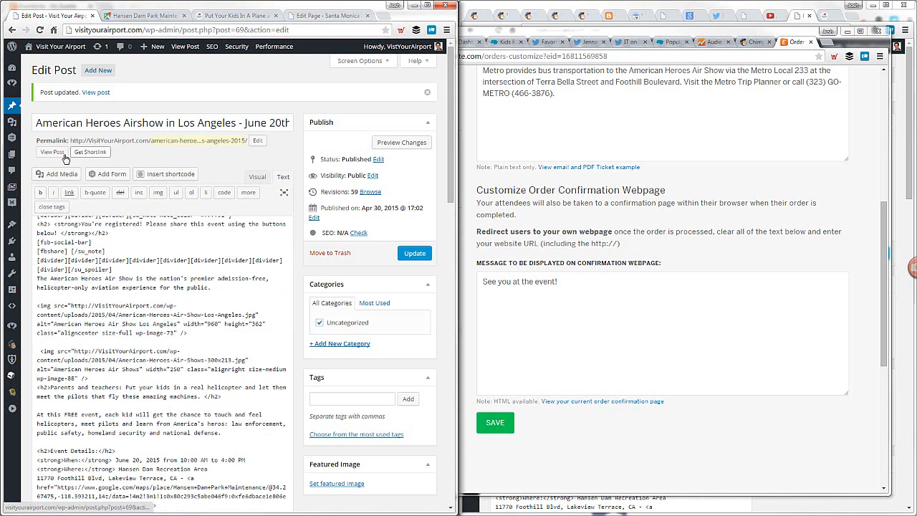
View the published airshow post and load its URL with "#registered" appended to show the registration message
click(58, 156)
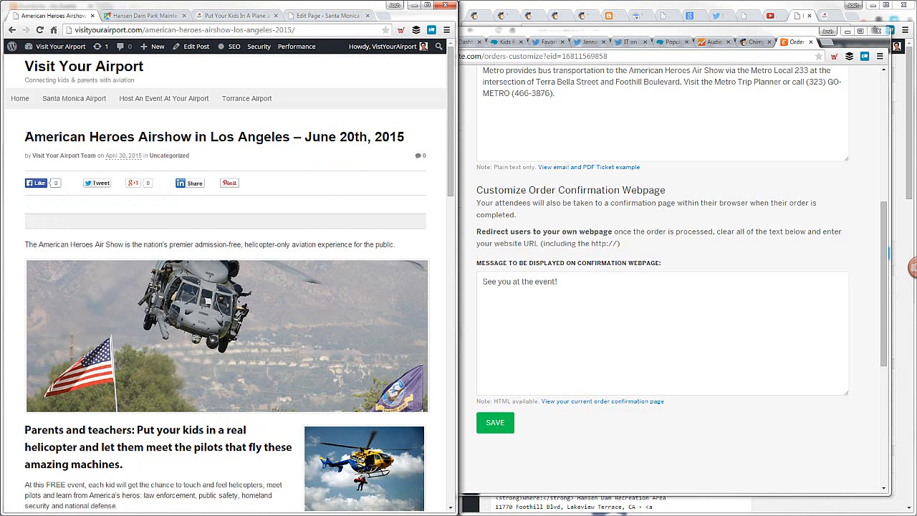
scroll(185, 151, down, 4)
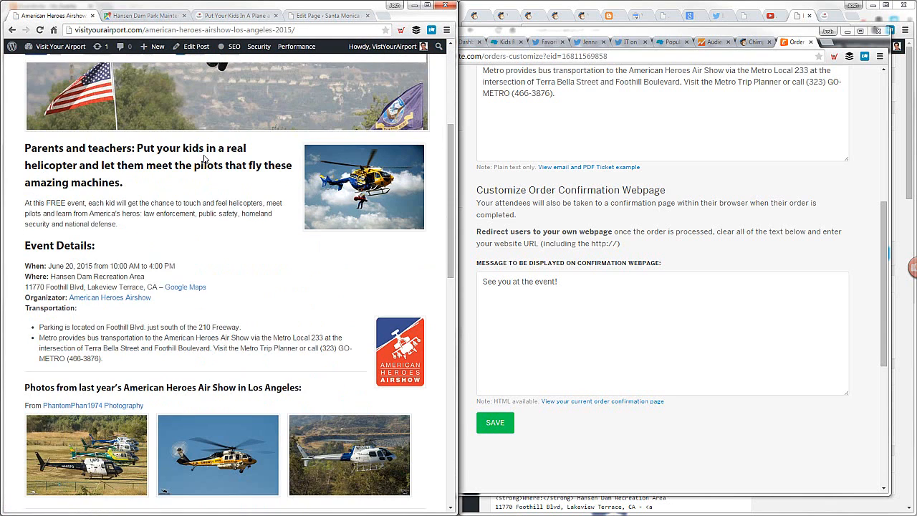
scroll(205, 159, up, 4)
click(316, 29)
click(316, 30)
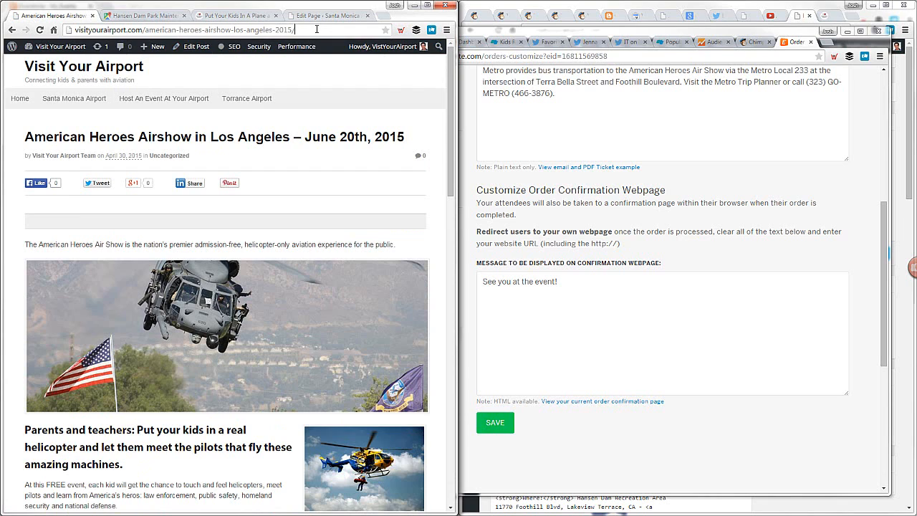
text(#r)
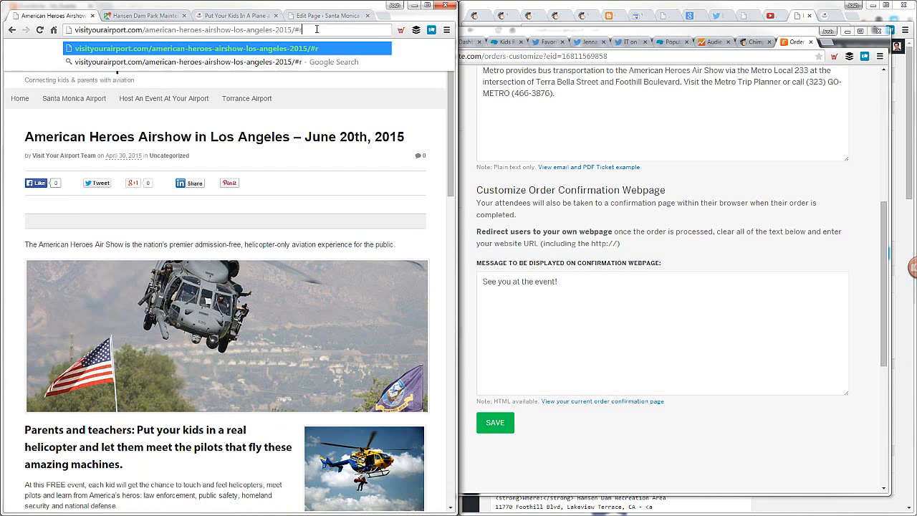
text(esistered)
key(Return)
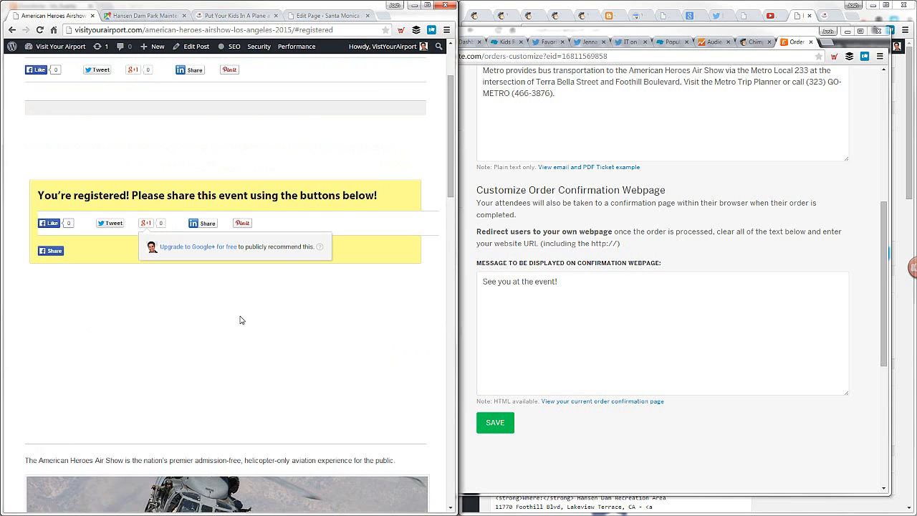
click(205, 32)
key(ctrl+c)
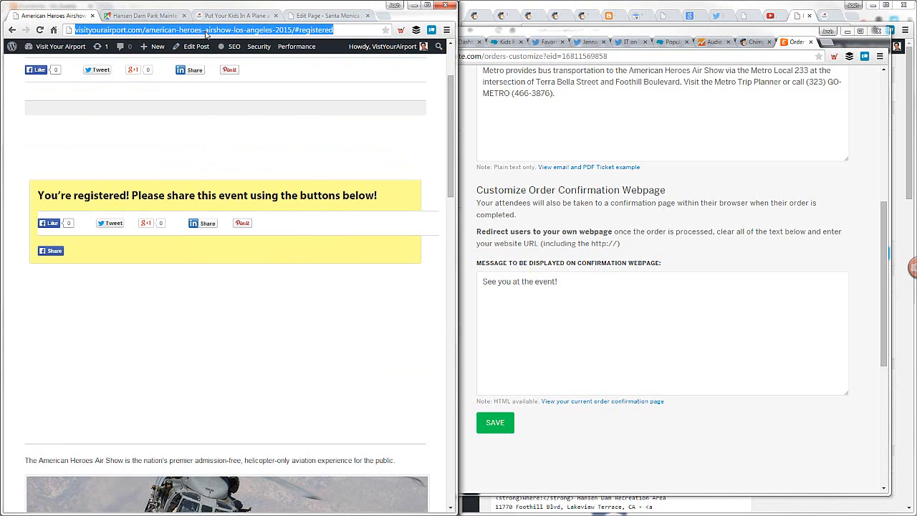
click(595, 283)
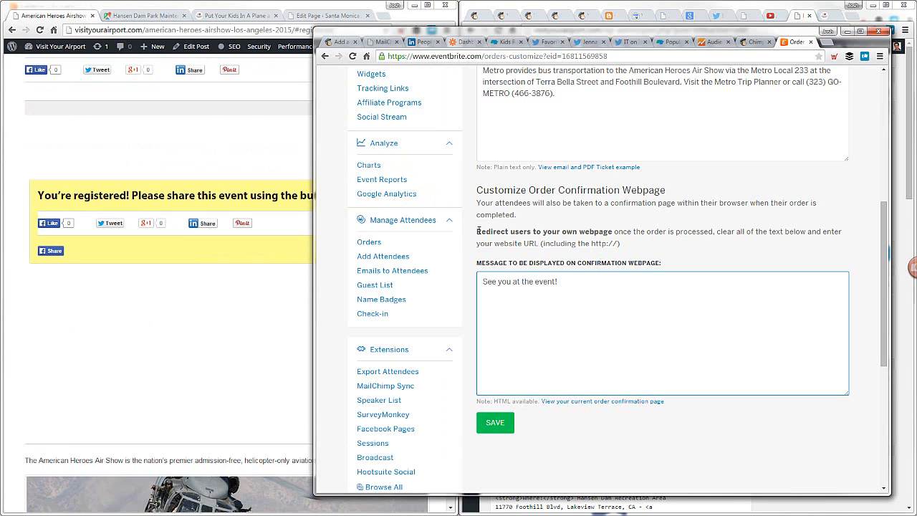
drag(479, 231, 799, 242)
click(801, 245)
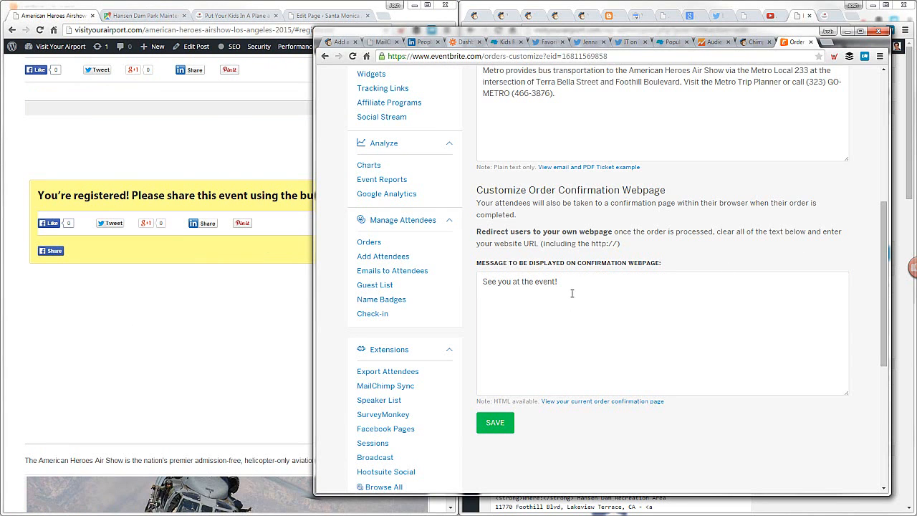
click(578, 284)
drag(586, 282, 481, 283)
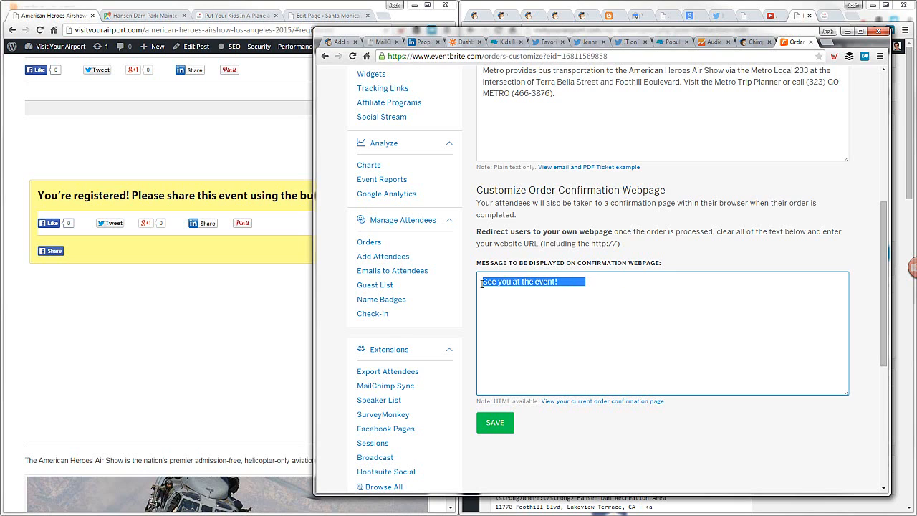
key(BackSpace)
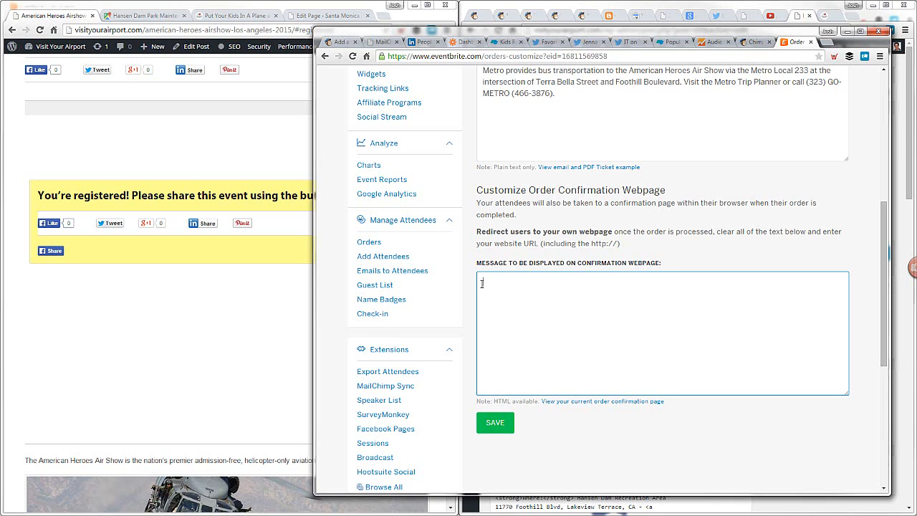
key(ctrl+v)
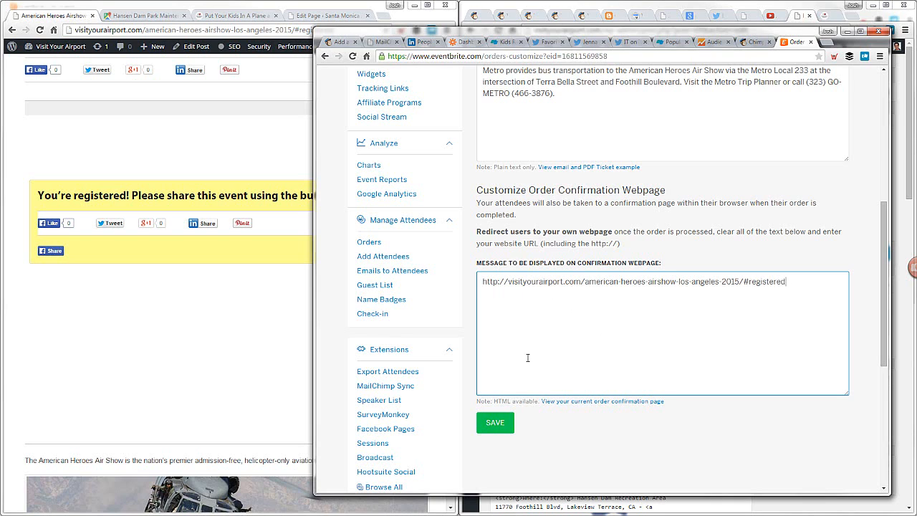
click(497, 423)
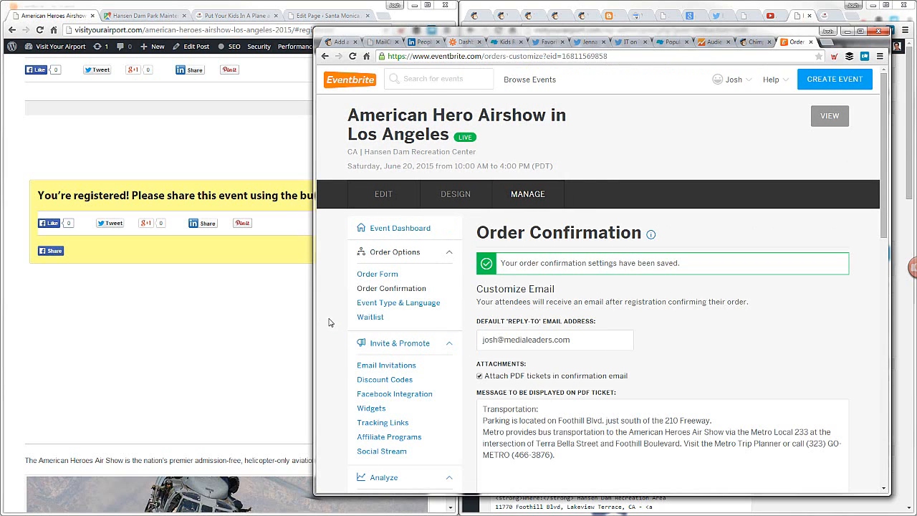
Open the event's Order Form settings and set the attendee information collection type to Each Attendee
scroll(329, 323, down, 1)
scroll(329, 323, down, 4)
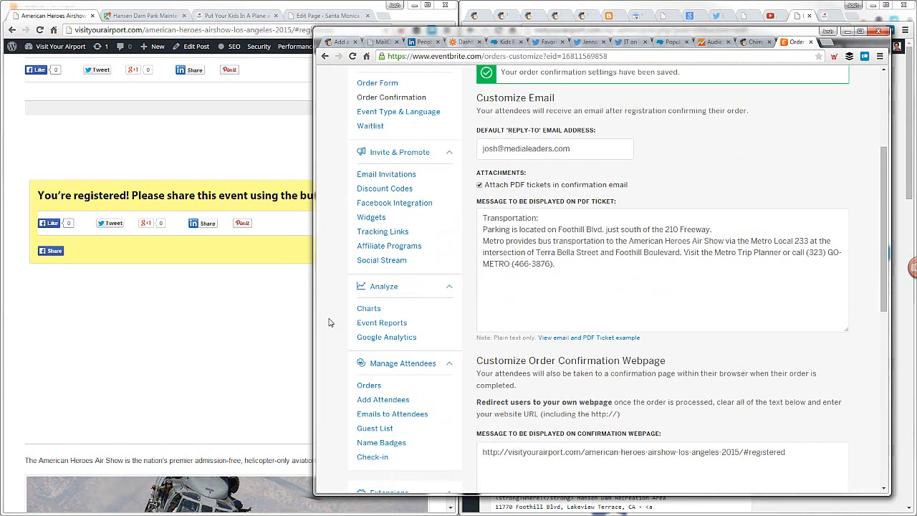
scroll(383, 366, down, 2)
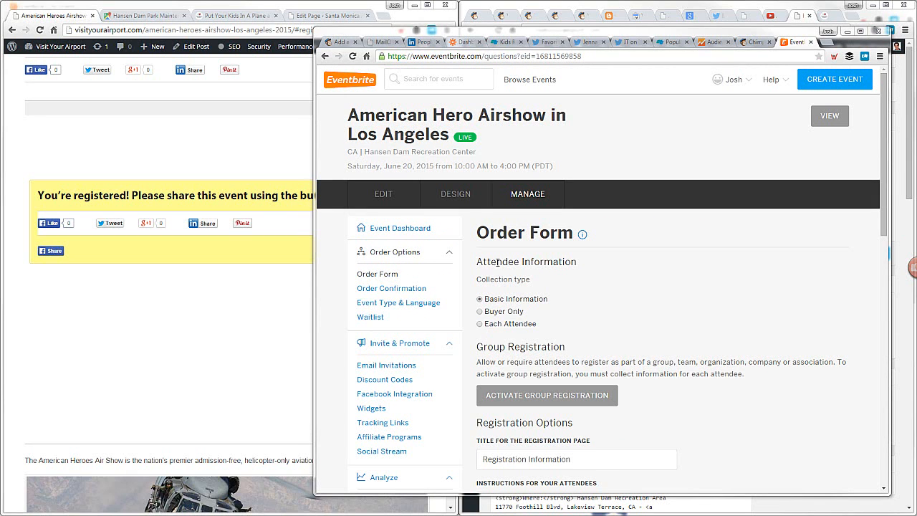
drag(497, 263, 580, 262)
click(479, 324)
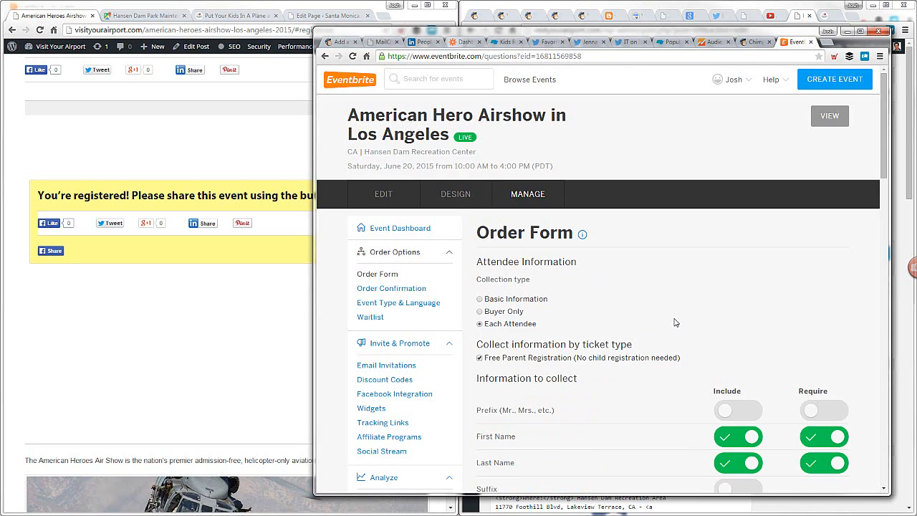
click(481, 311)
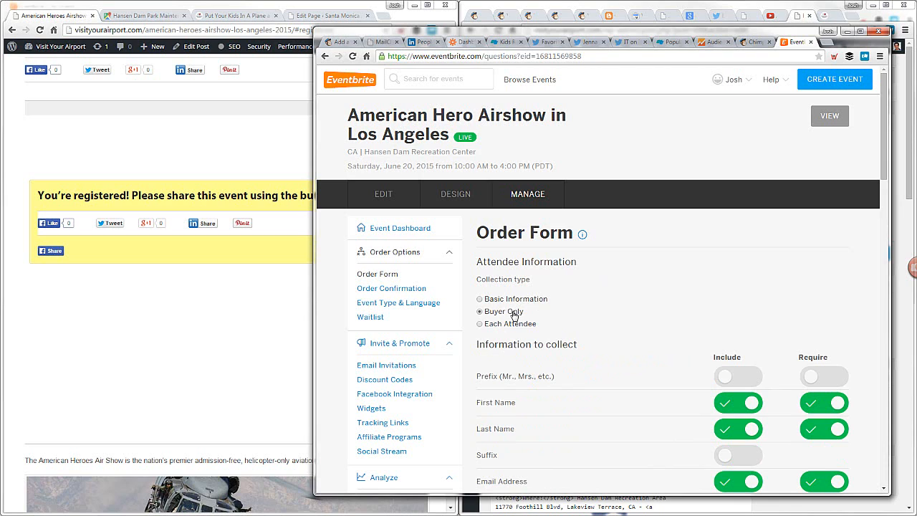
click(481, 324)
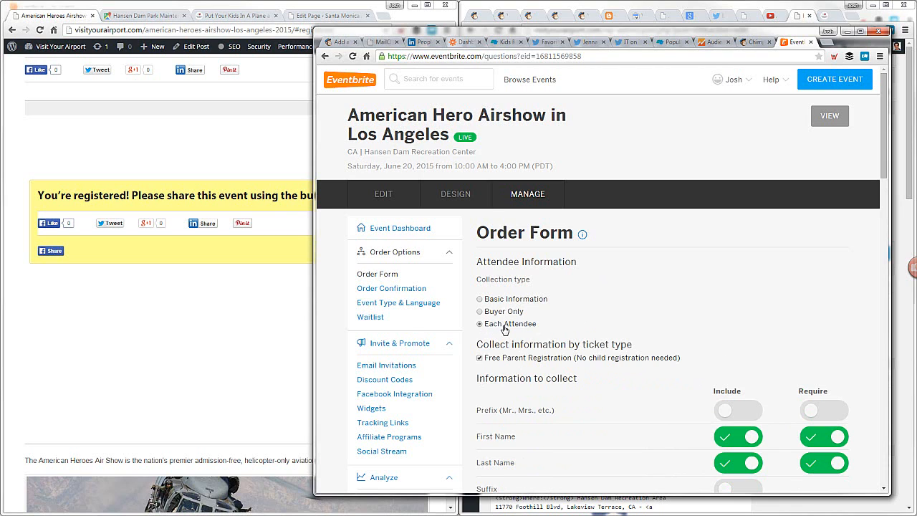
Exclude Home Address from the attendee information to collect
scroll(604, 323, down, 2)
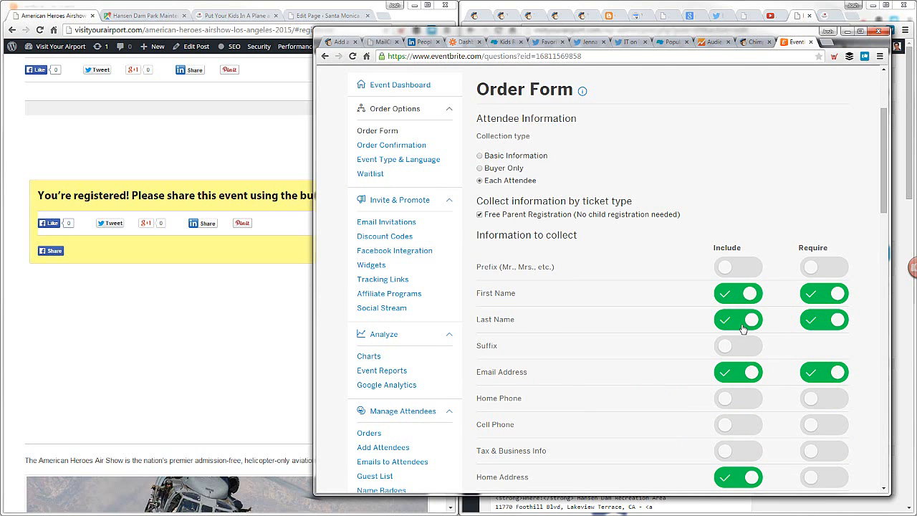
scroll(664, 377, down, 2)
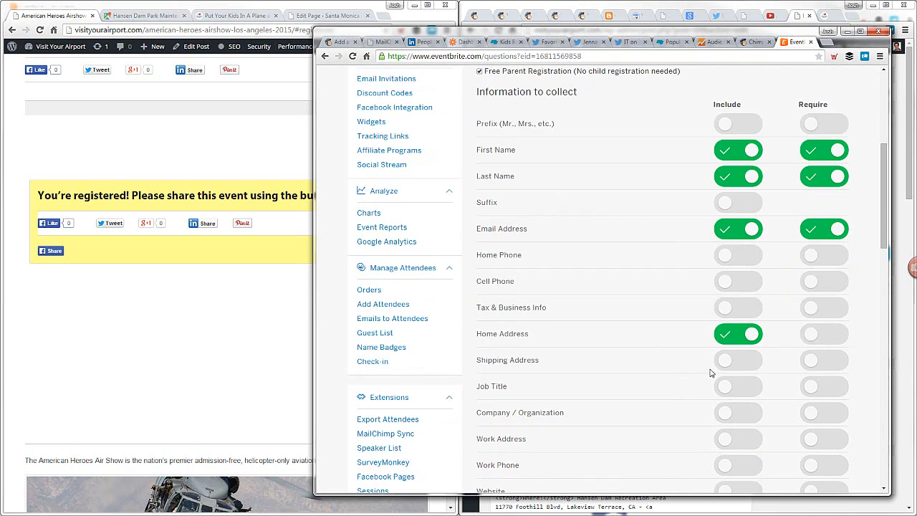
click(739, 334)
scroll(674, 361, down, 3)
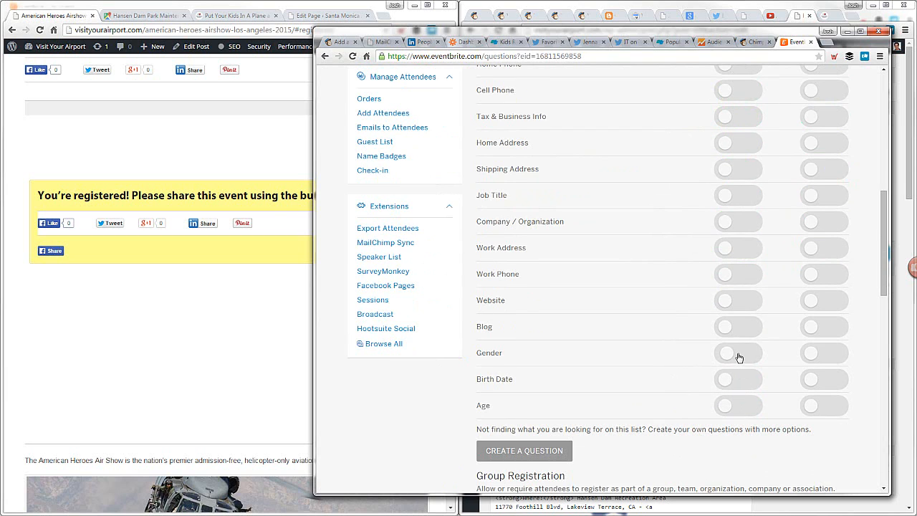
Create a custom order form question with the prompt "What is your home city?"
scroll(739, 357, down, 1)
click(556, 356)
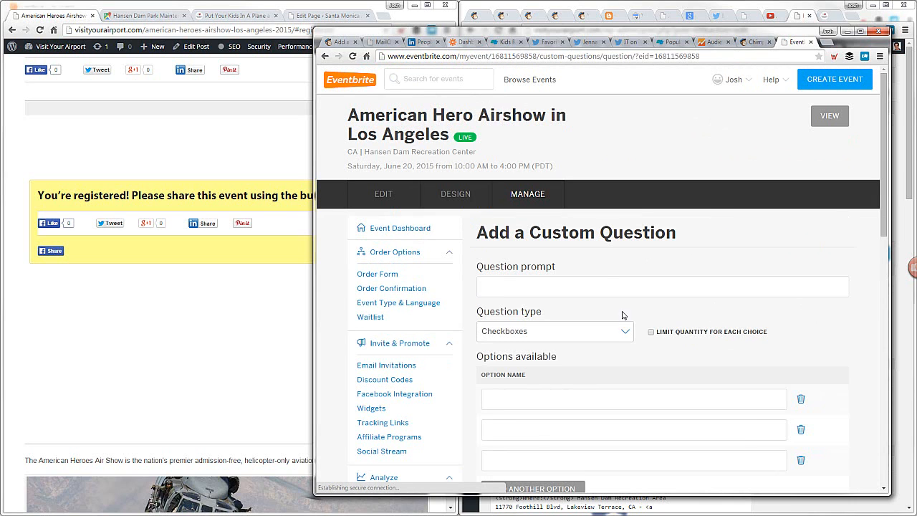
click(603, 286)
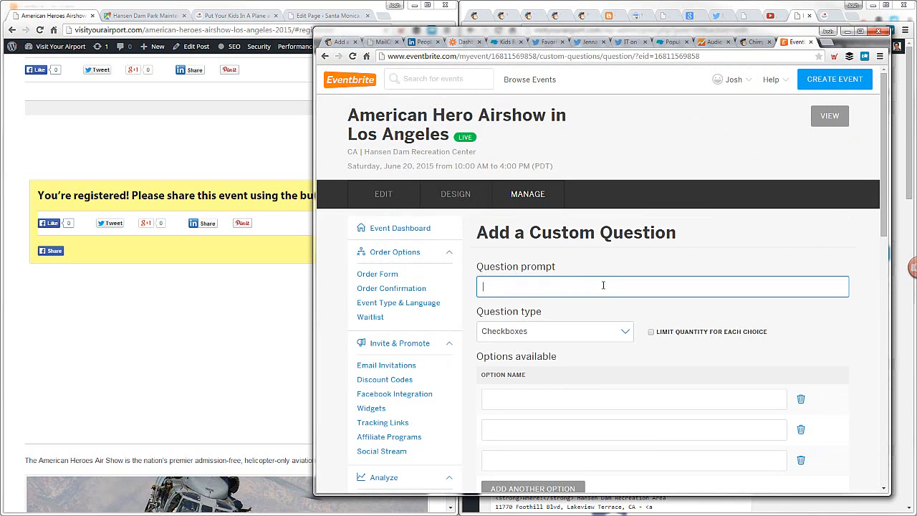
text(What is your hom)
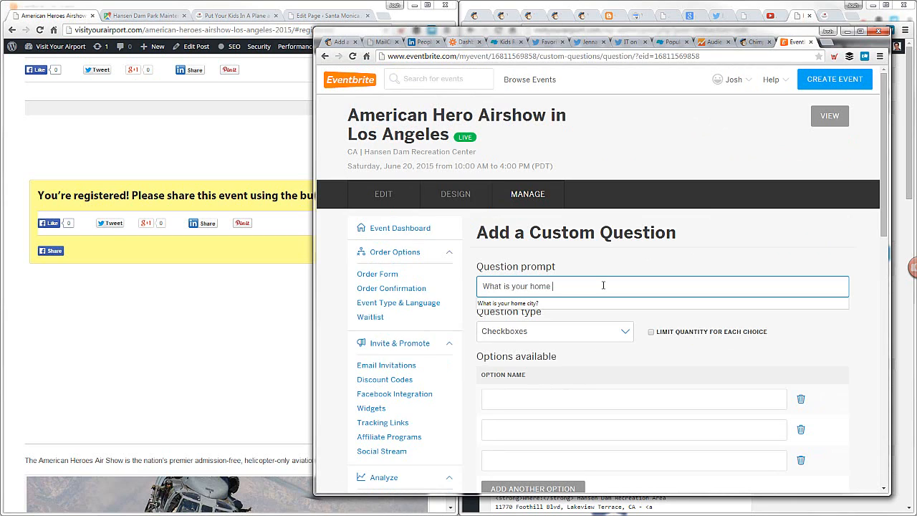
text(e)
click(593, 304)
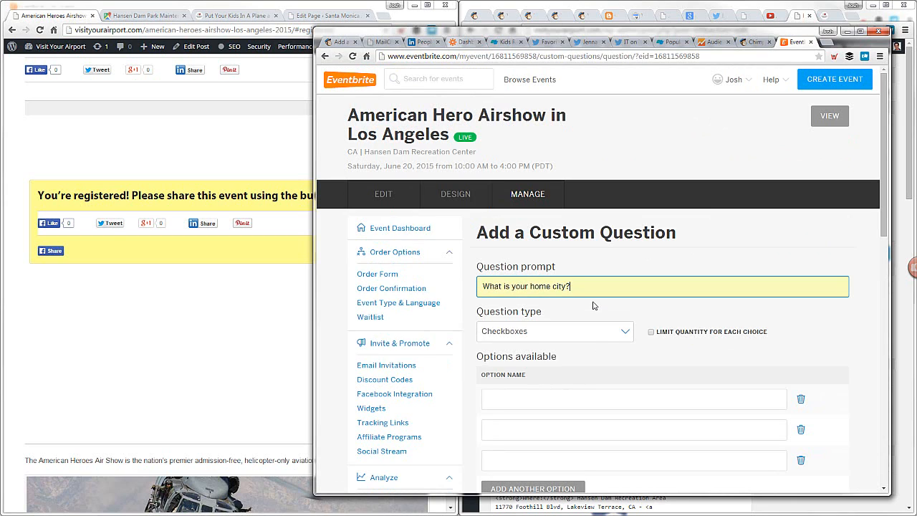
Set the home city question's type to Text
click(585, 332)
key(Up)
key(Up)
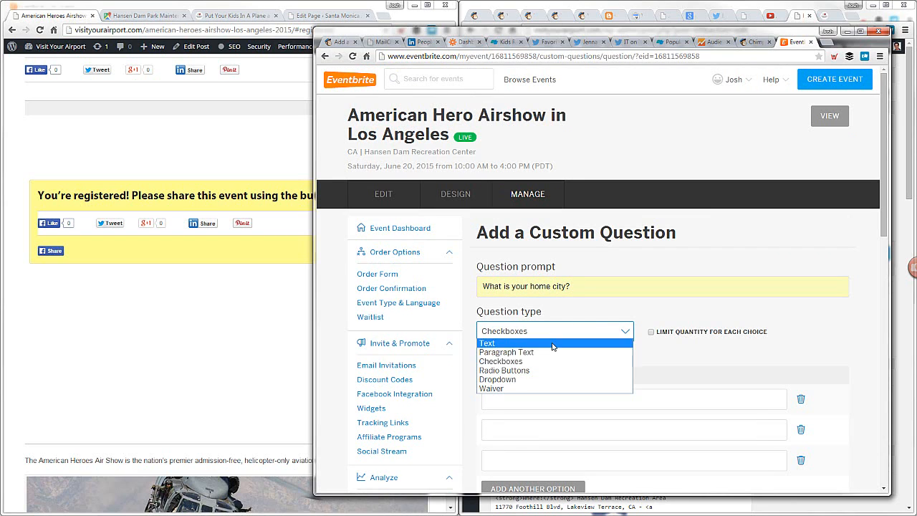
key(Return)
scroll(706, 339, down, 1)
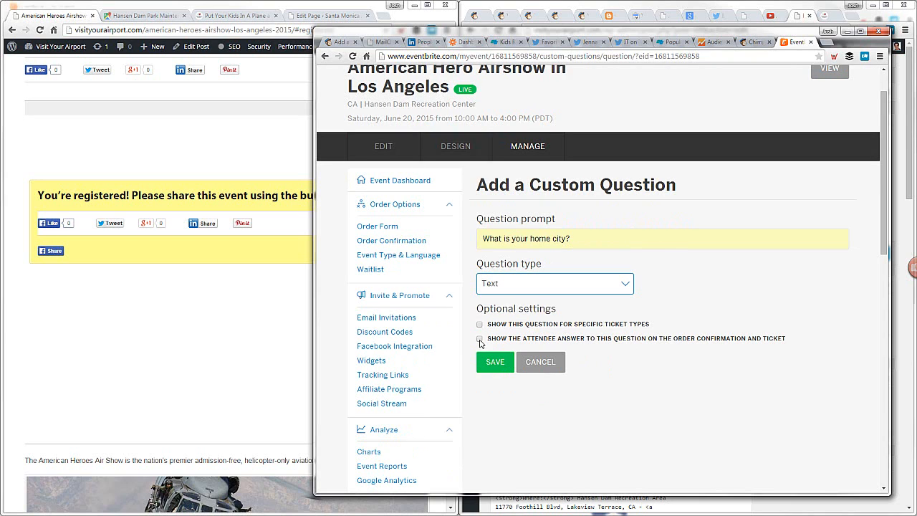
Save the home city question to the order form
click(495, 362)
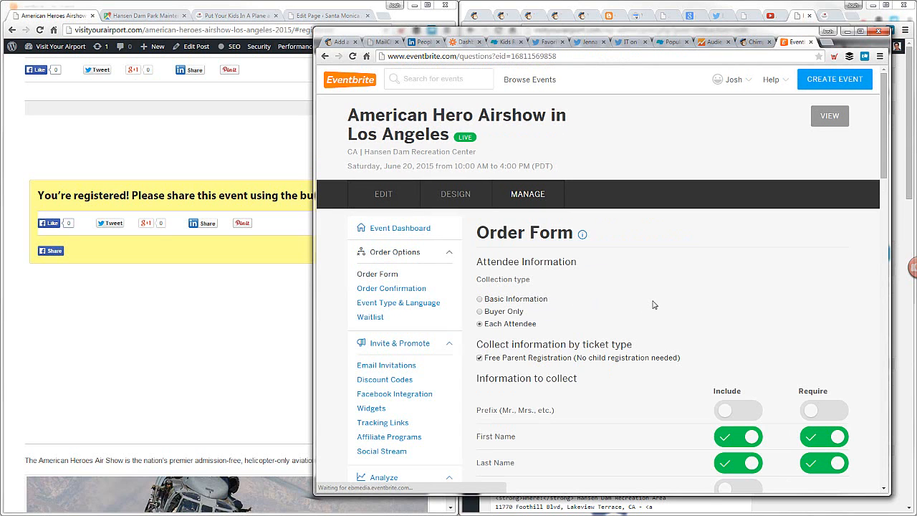
Start a registration on the Santa Monica field trip page for May 2, 2015 with one Free Parent Registration, and examine its registration form fields
click(224, 16)
scroll(229, 195, down, 15)
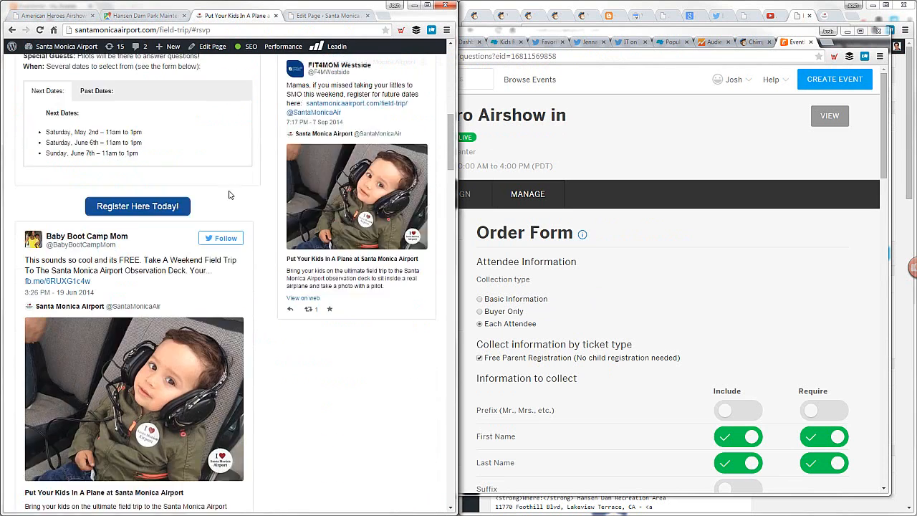
click(301, 271)
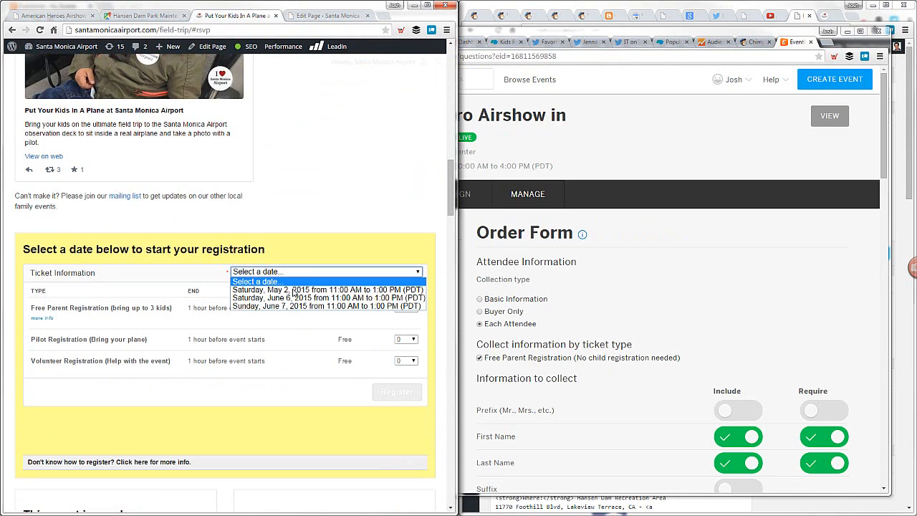
click(299, 289)
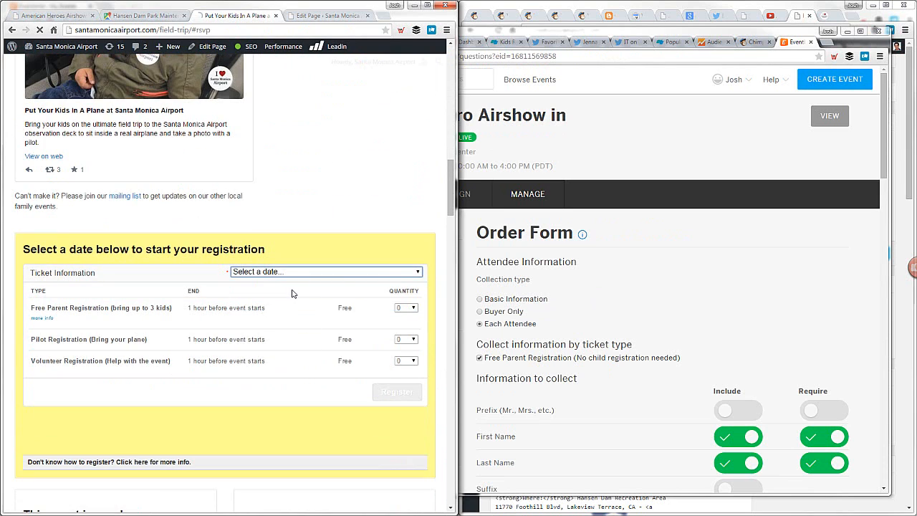
click(405, 309)
click(401, 329)
click(389, 395)
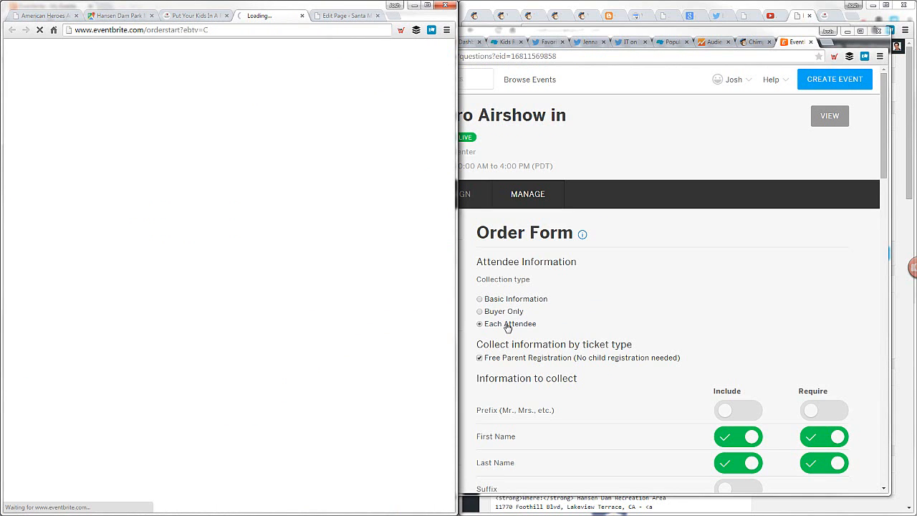
scroll(670, 408, down, 3)
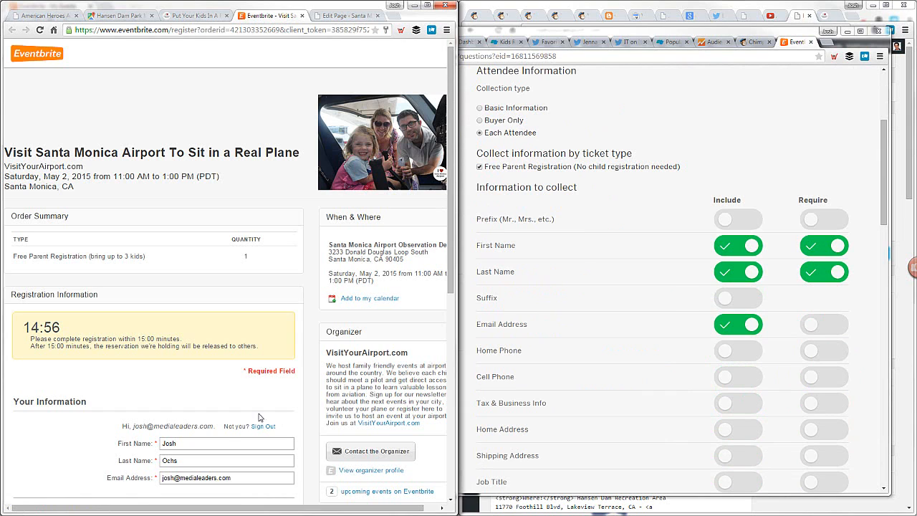
scroll(237, 404, down, 5)
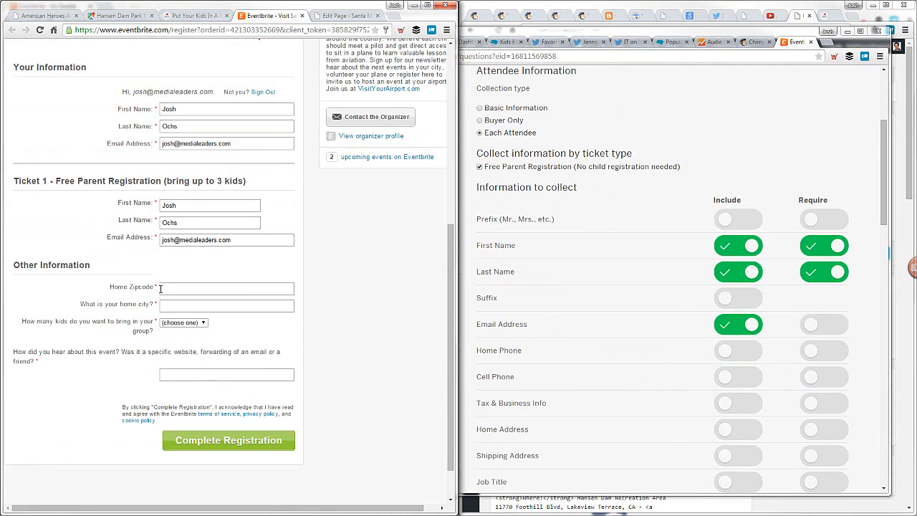
Make Email Address a required field in the airshow order form's attendee information
click(742, 326)
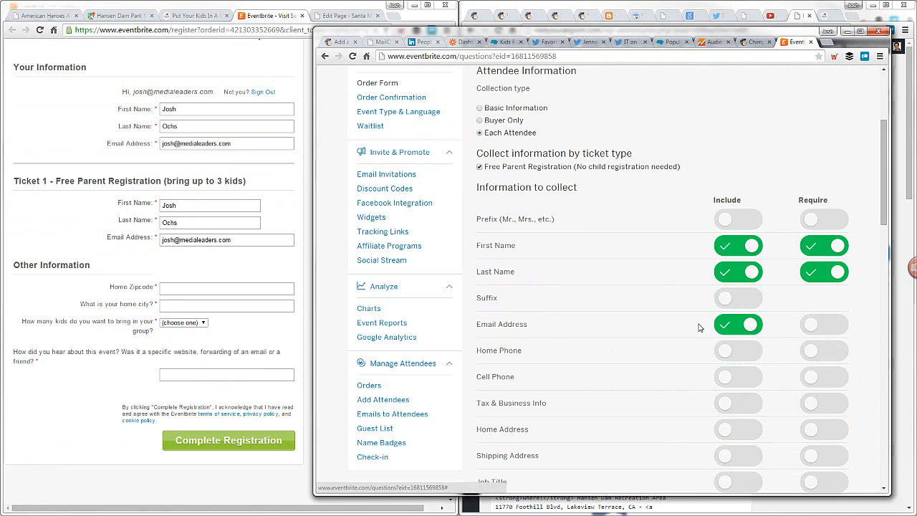
click(817, 326)
Add another custom question to the order form with the prompt "Home Zipcode"
scroll(642, 324, down, 7)
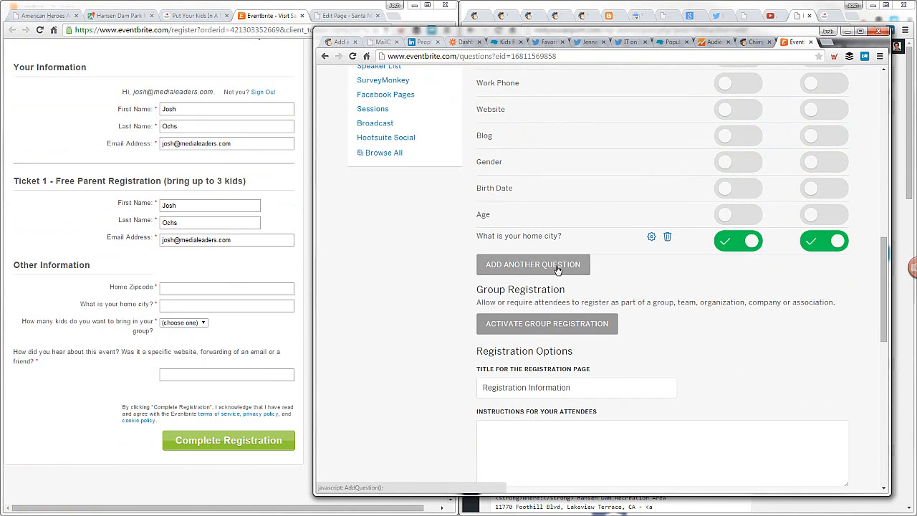
click(558, 267)
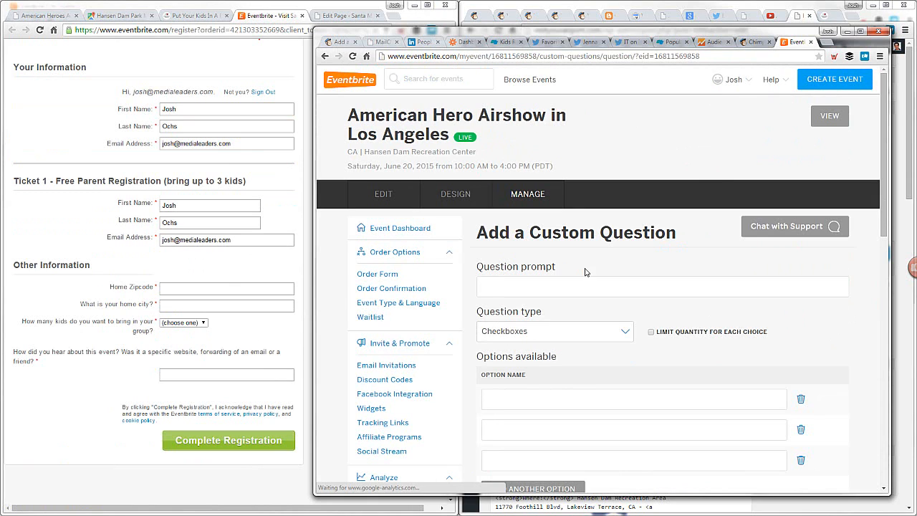
click(575, 284)
text(What)
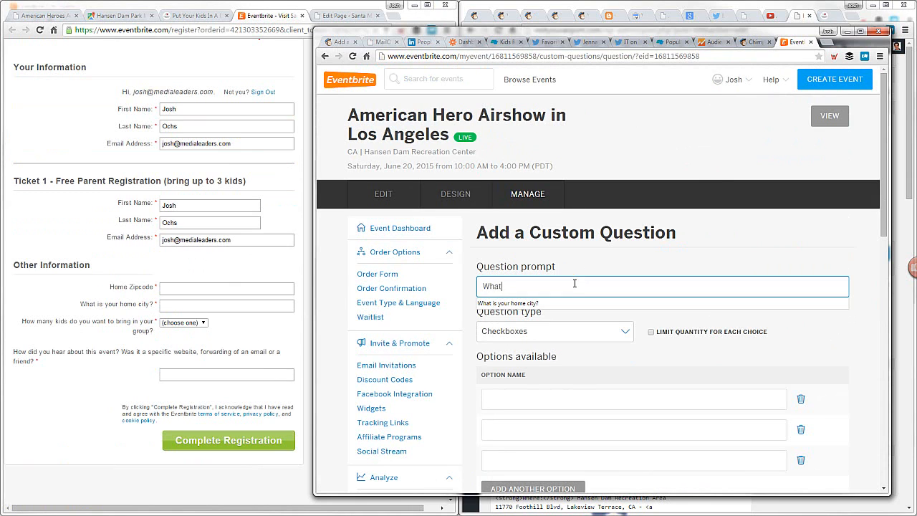
text( is y)
key(BackSpace)
key(BackSpace)
key(BackSpace)
key(BackSpace)
key(BackSpace)
key(BackSpace)
key(BackSpace)
key(BackSpace)
key(BackSpace)
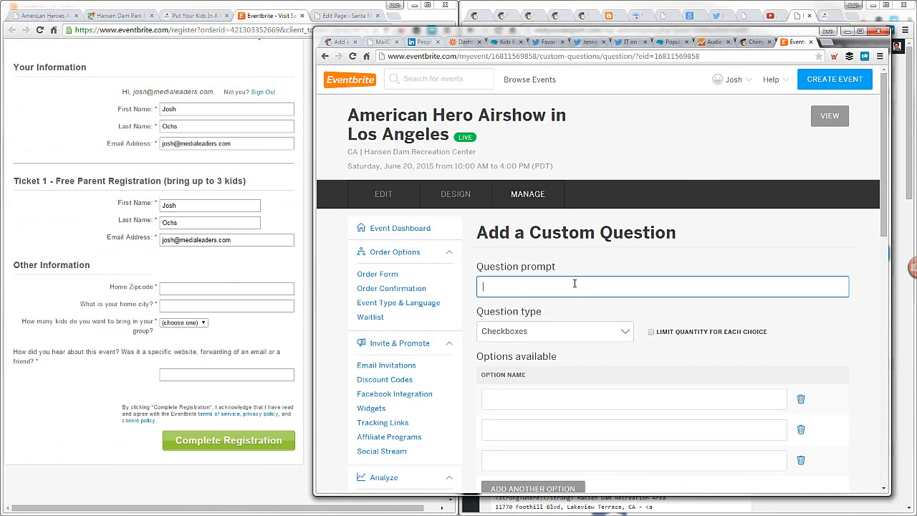
text(Hom)
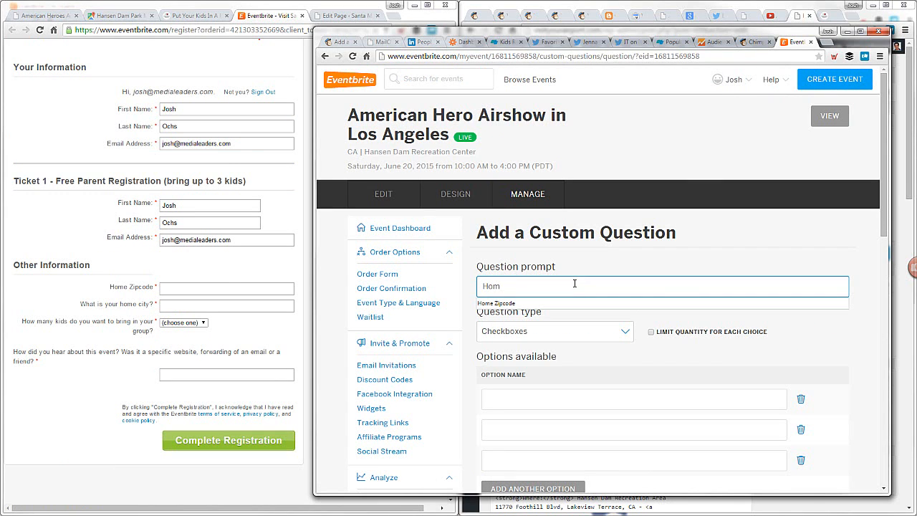
click(575, 304)
Set the Home Zipcode question's type to Text and save the question
click(610, 332)
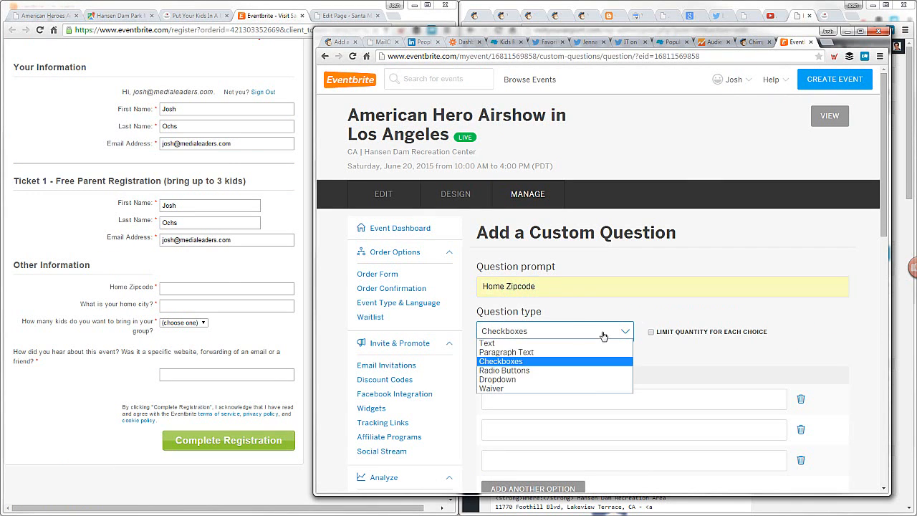
click(576, 345)
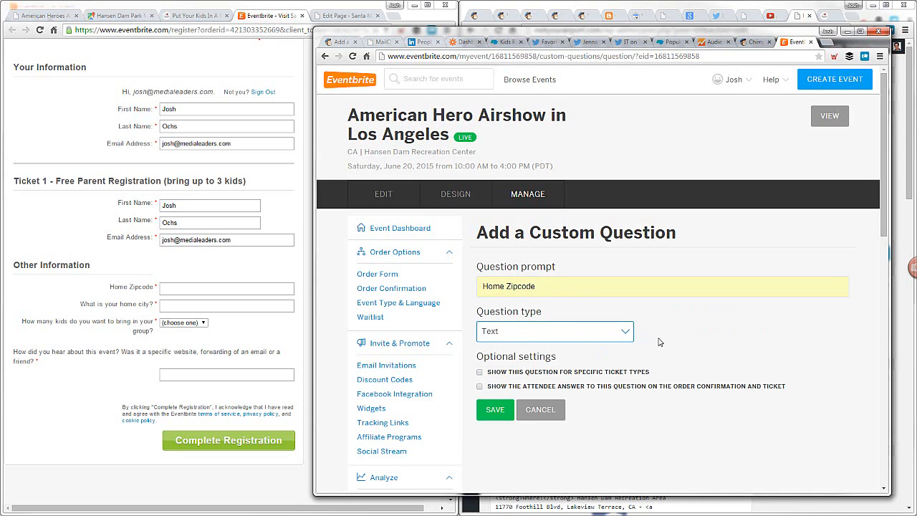
click(498, 412)
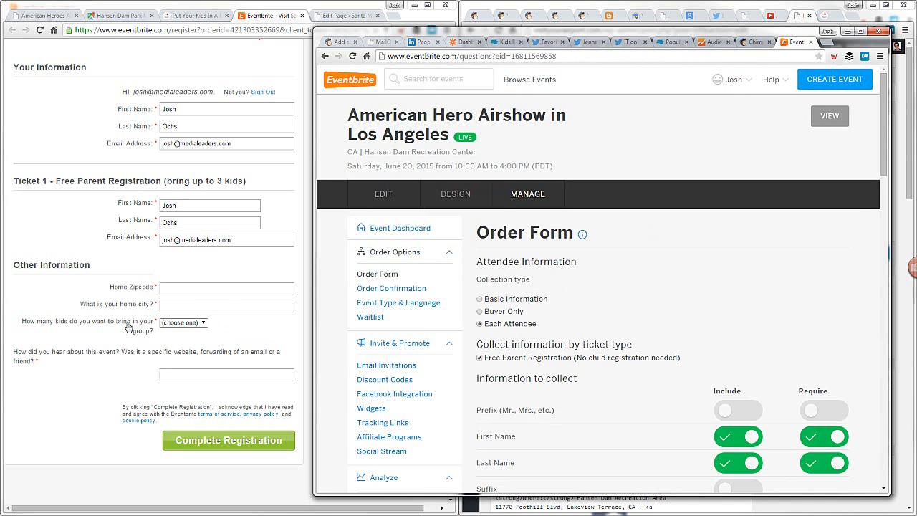
Add a custom question of type Dropdown with the prompt "How many kids do you want to bring in your group?"
scroll(825, 284, down, 9)
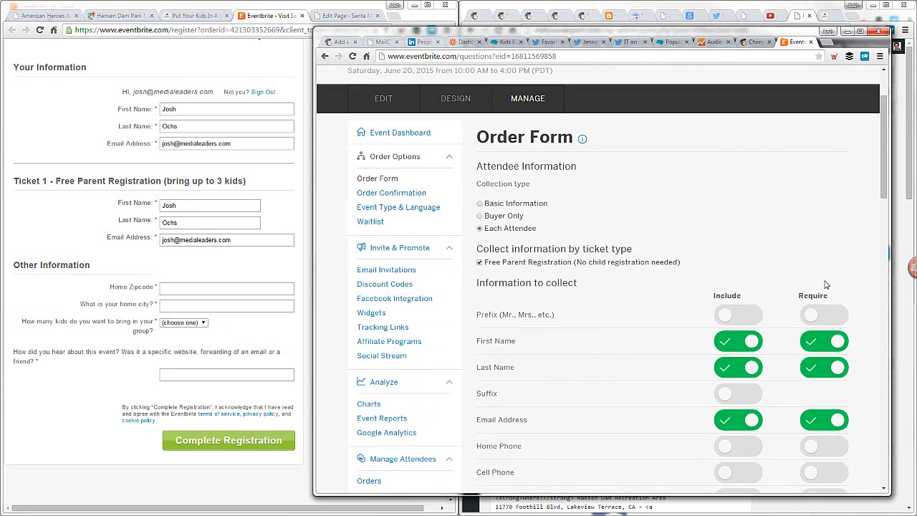
click(551, 348)
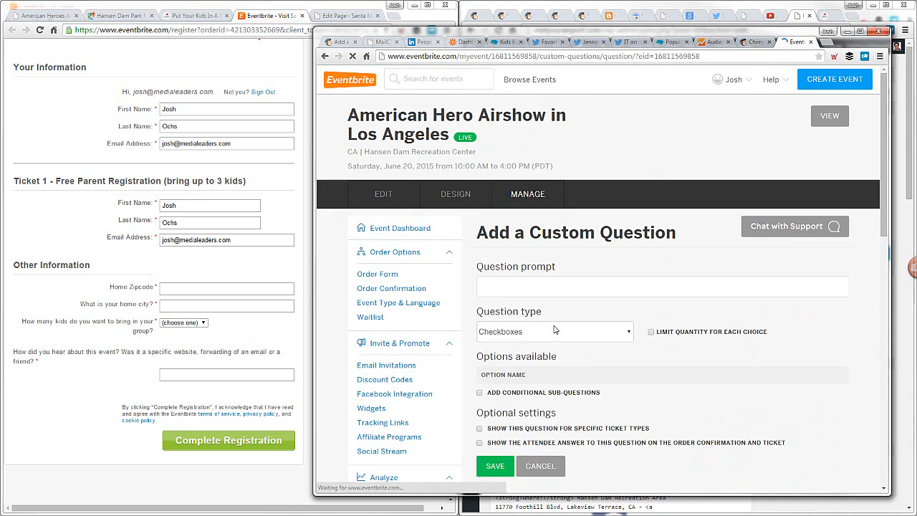
click(539, 286)
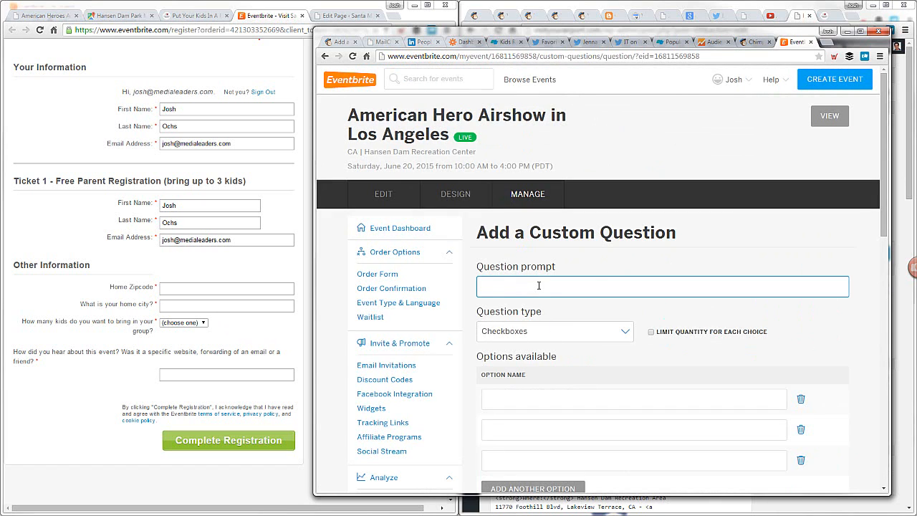
text(How)
click(564, 303)
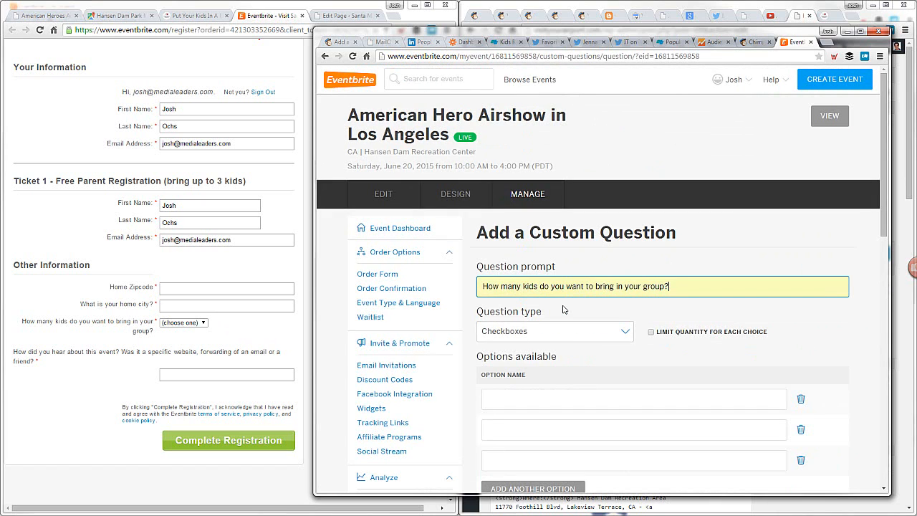
scroll(800, 329, down, 2)
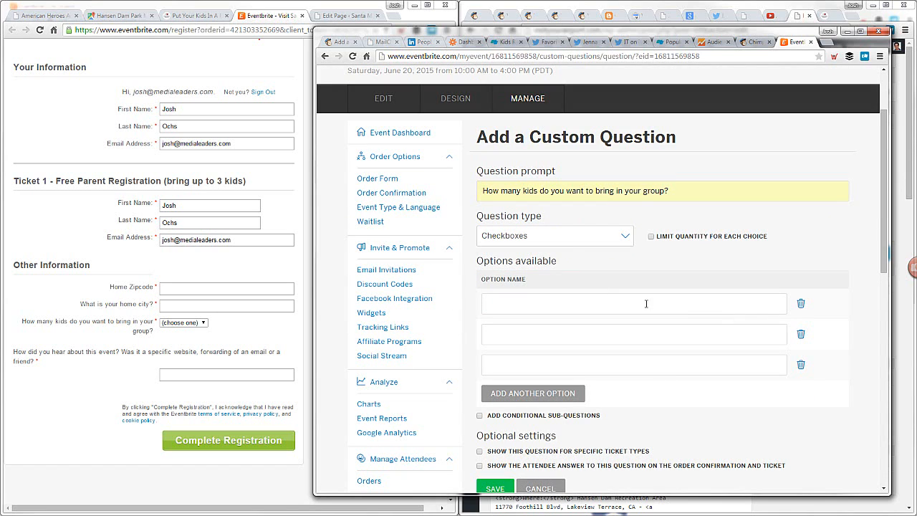
click(563, 236)
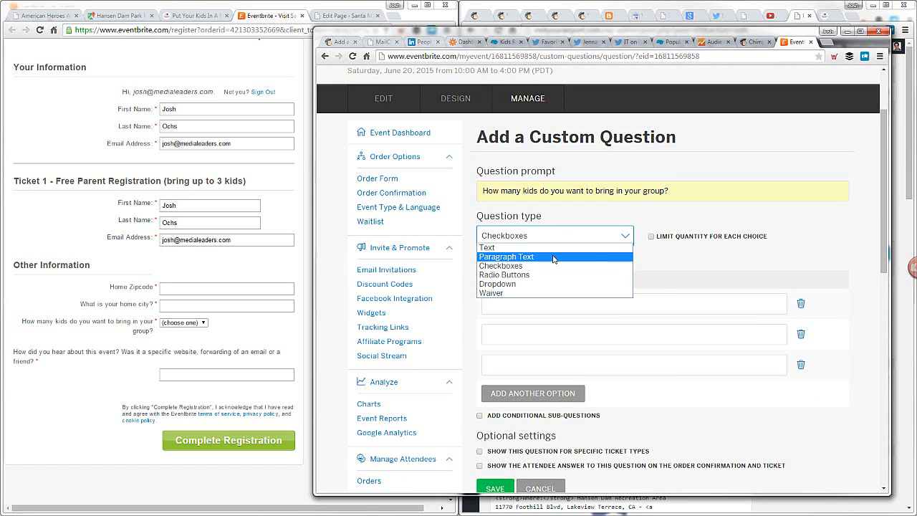
click(547, 283)
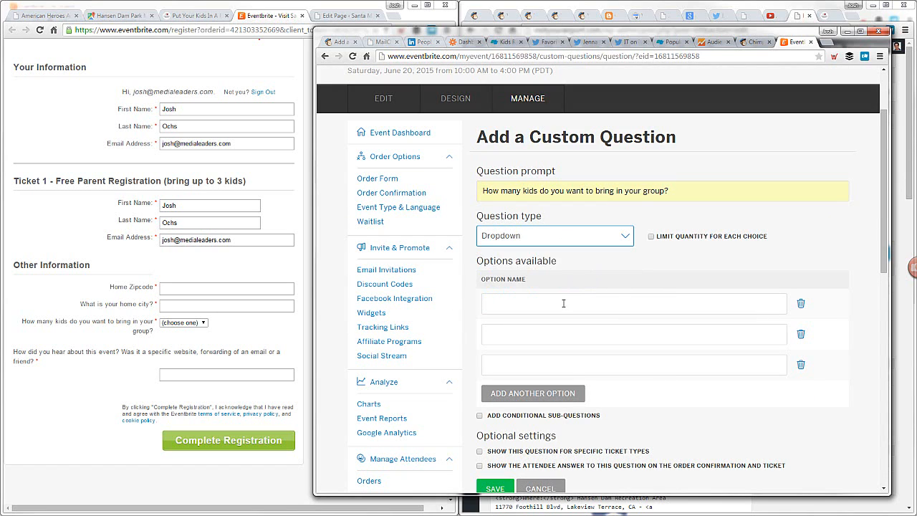
Enter 1, 2, 3, 4 and 5+ as the dropdown options for the number of kids
click(563, 304)
text(1)
click(539, 334)
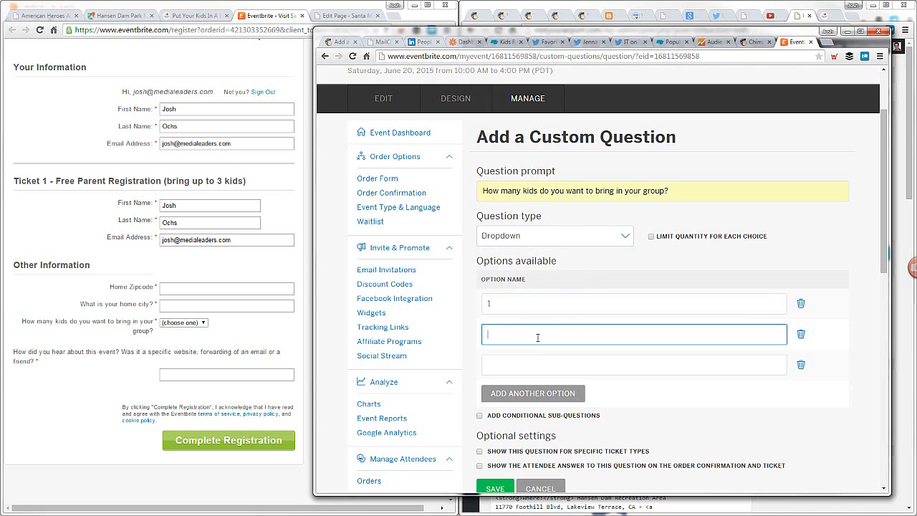
text(2)
click(534, 365)
text(3)
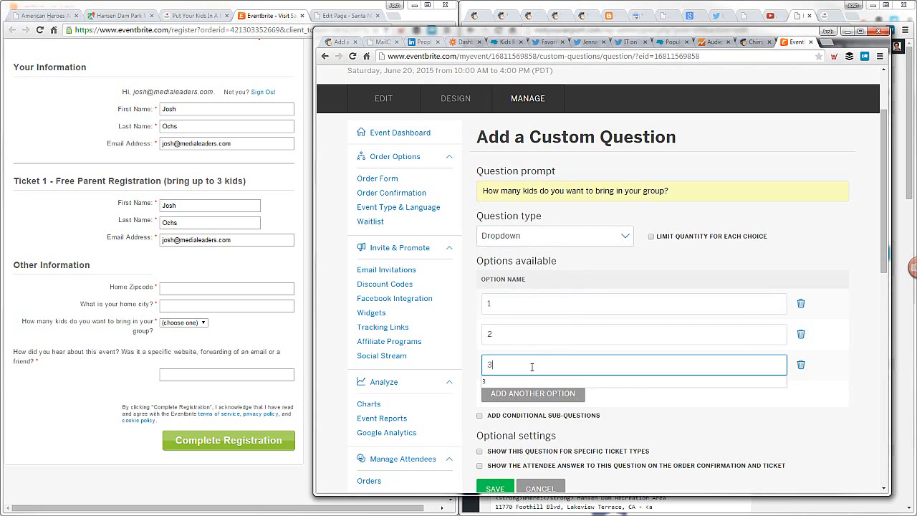
click(564, 398)
click(525, 401)
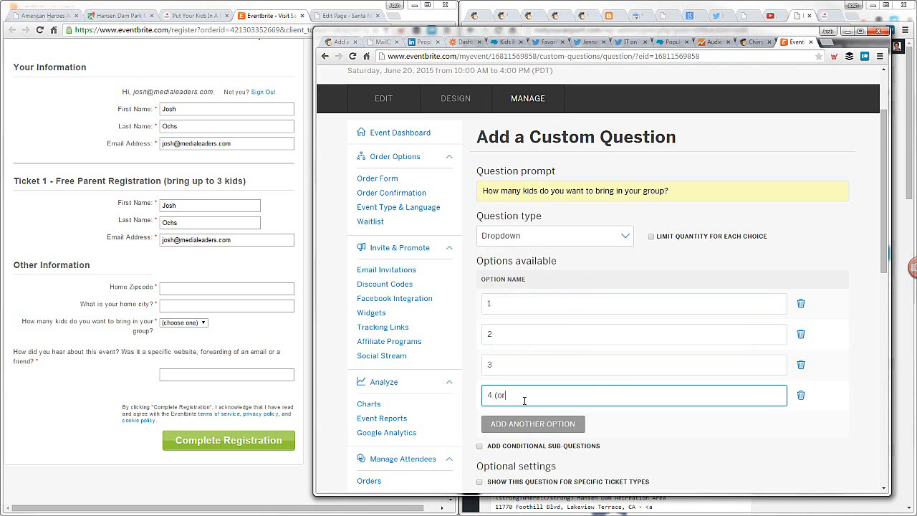
text(4)
click(543, 424)
click(519, 426)
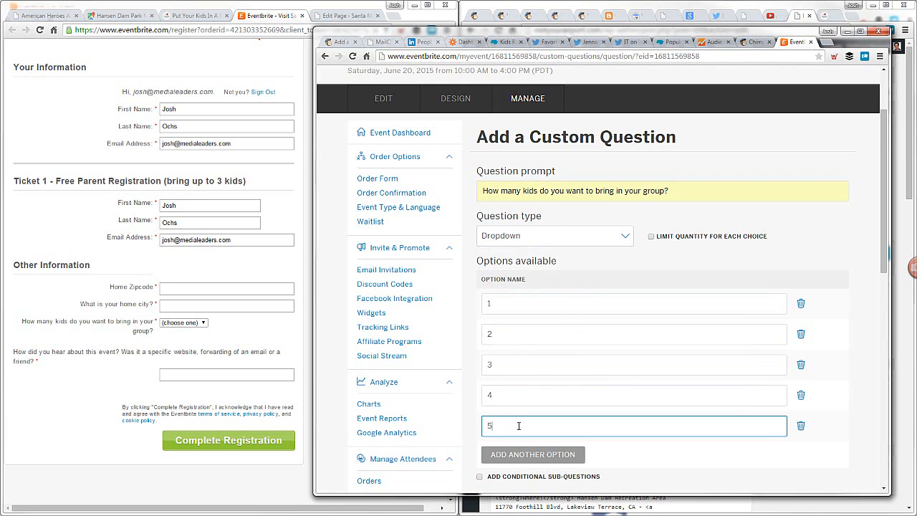
Remove the blank extra option below 5+ and save the number of kids question
click(657, 463)
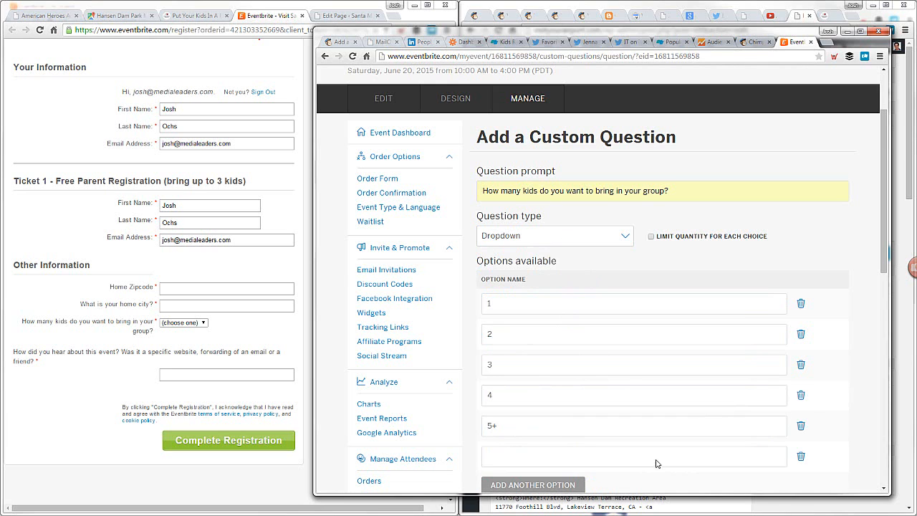
scroll(657, 464, down, 2)
click(801, 362)
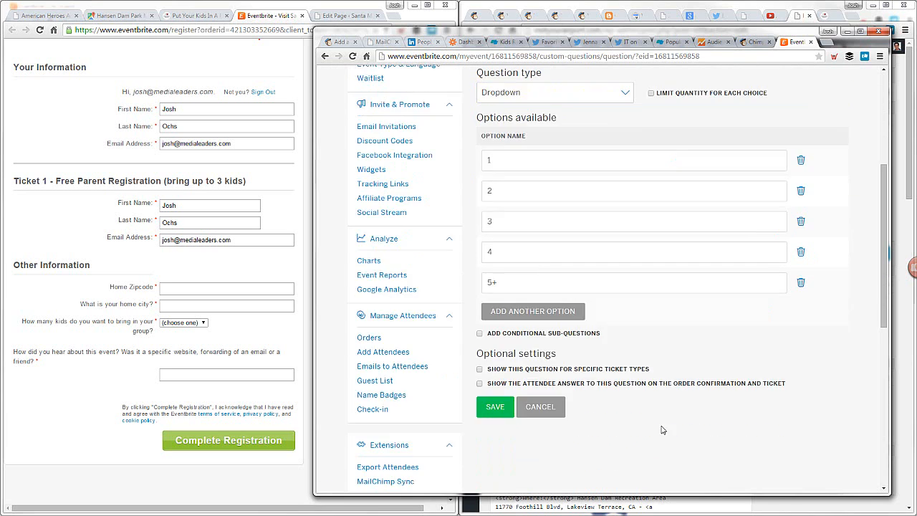
click(495, 408)
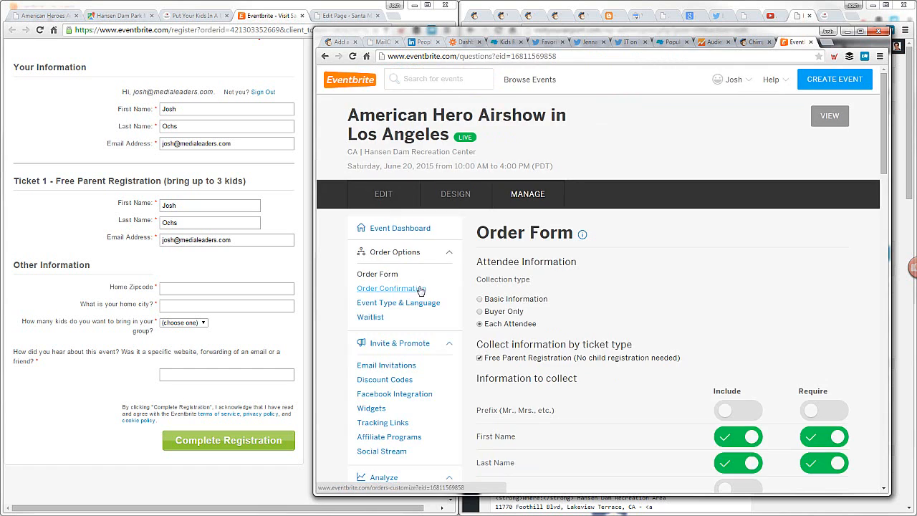
Add a custom question with the prompt "How did you hear about this event? Was it a specific website, forwarding of an email or a friend?"
scroll(531, 300, down, 3)
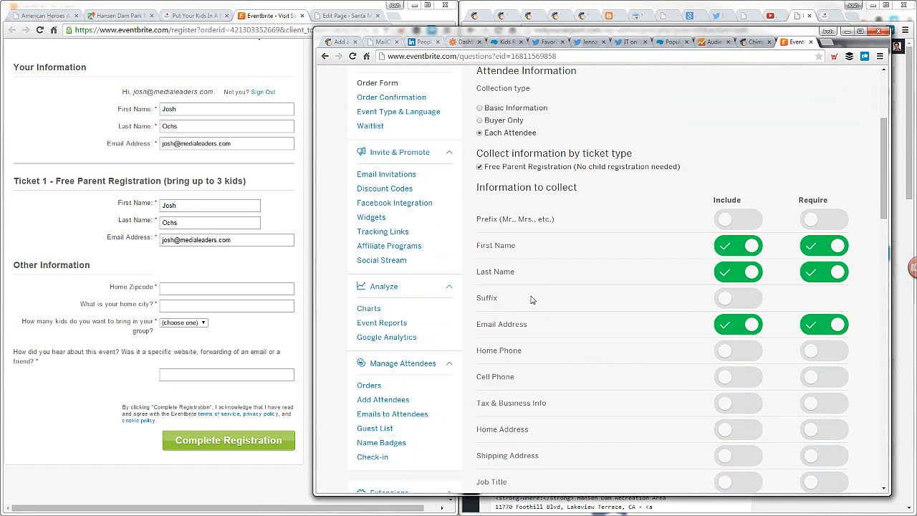
scroll(532, 300, down, 7)
click(533, 336)
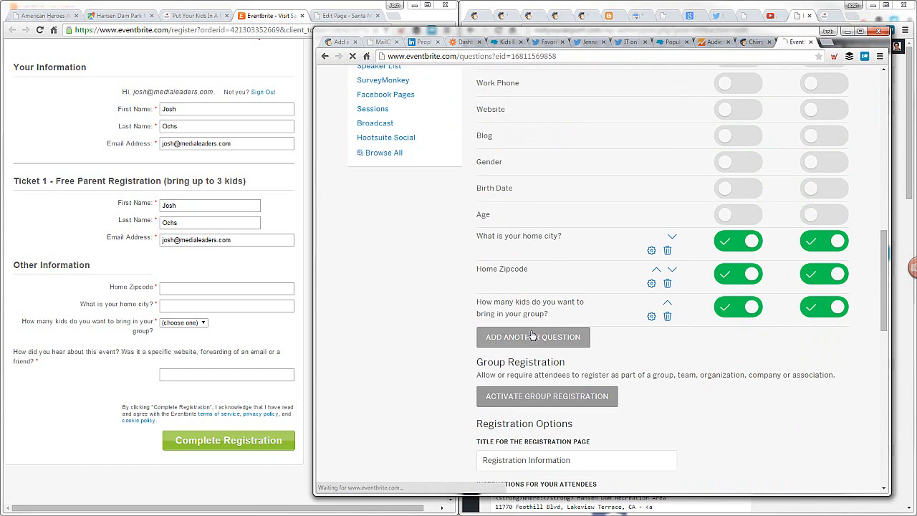
click(558, 292)
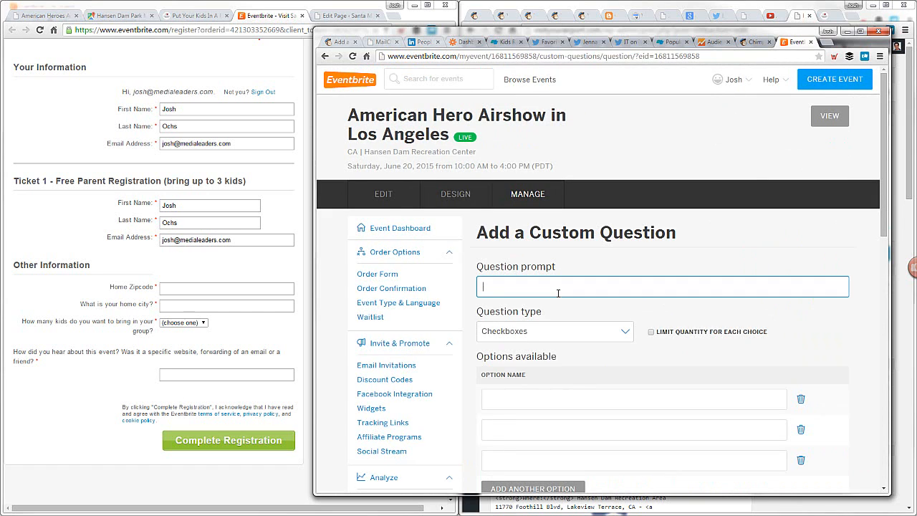
text(How)
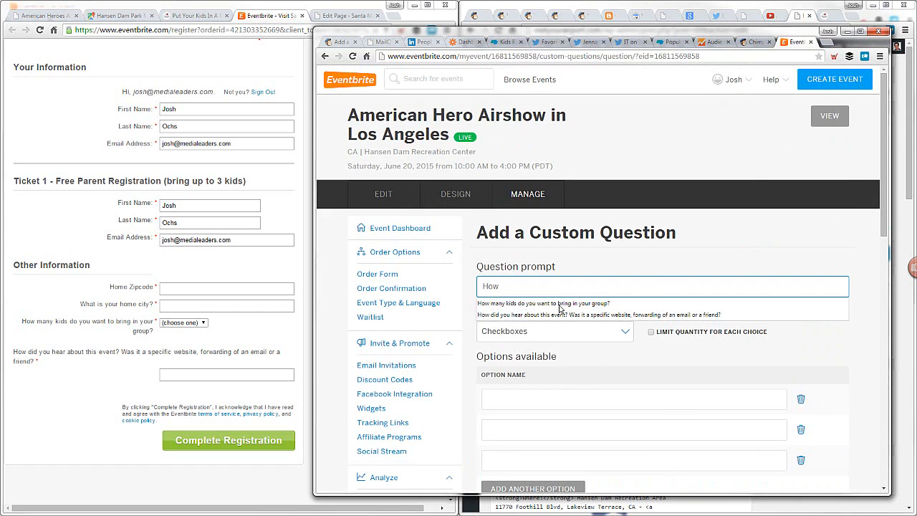
click(564, 316)
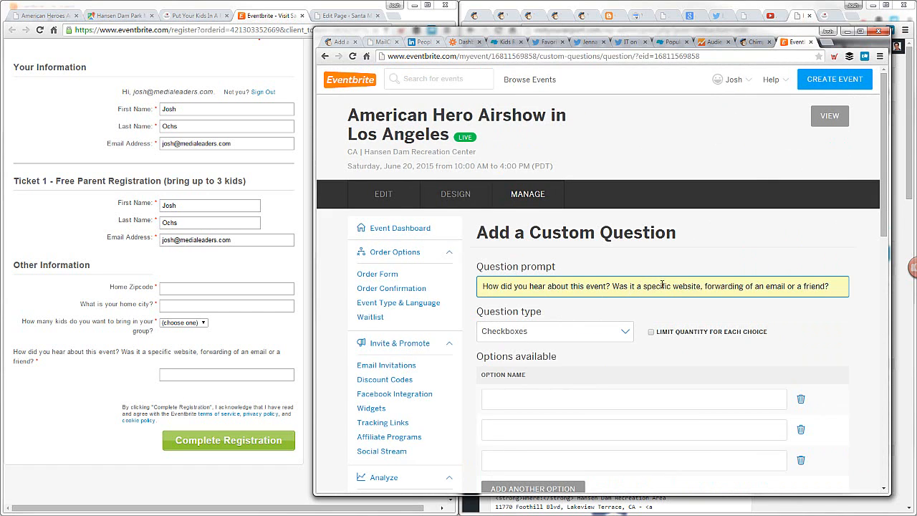
Set the "How did you hear about this event?" question type to Text and save the question
click(571, 328)
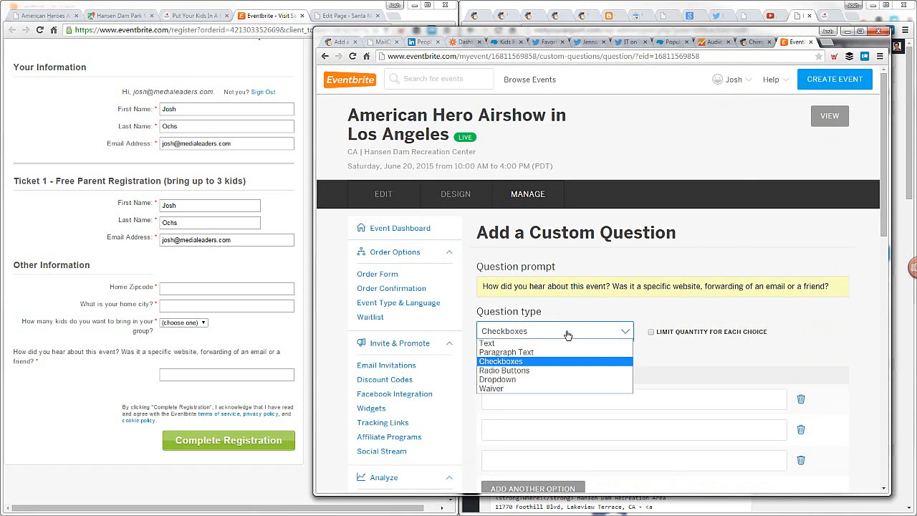
click(559, 344)
click(495, 412)
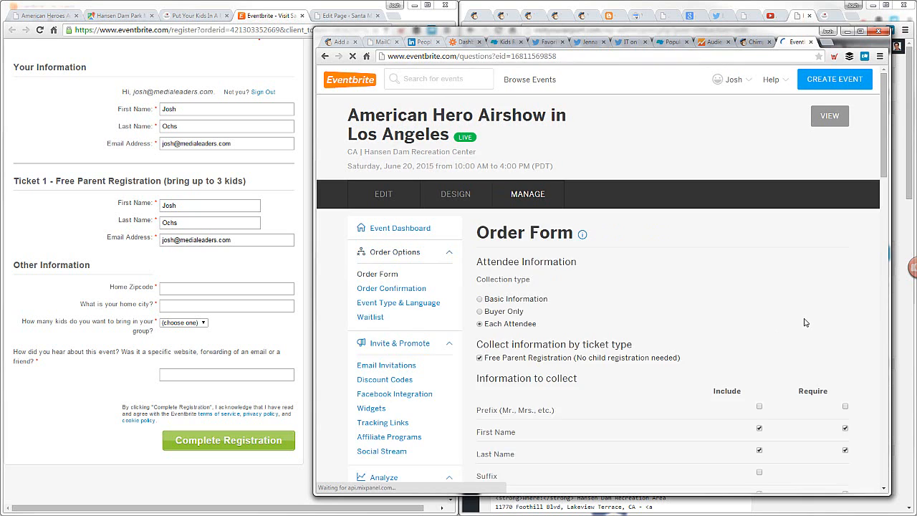
Review the order form's custom questions and registration options against the Santa Monica registration page, and save the order form
scroll(824, 322, down, 10)
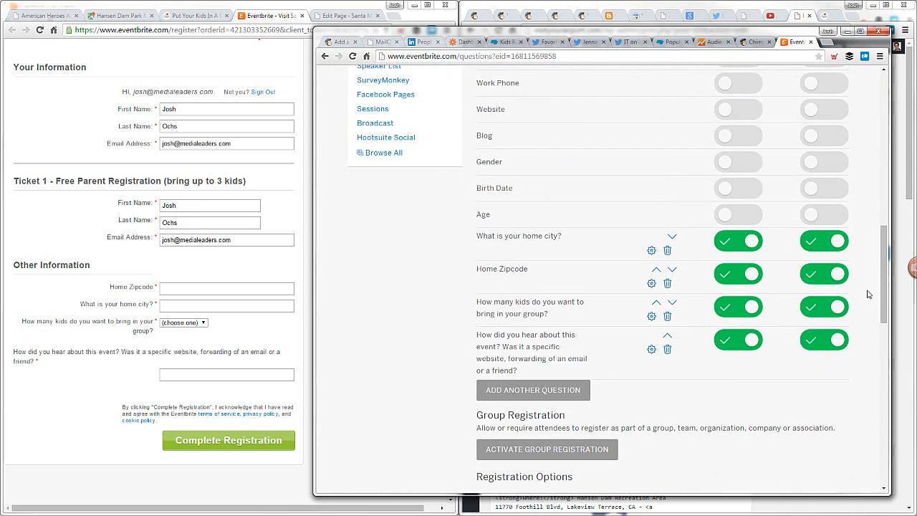
scroll(733, 367, down, 5)
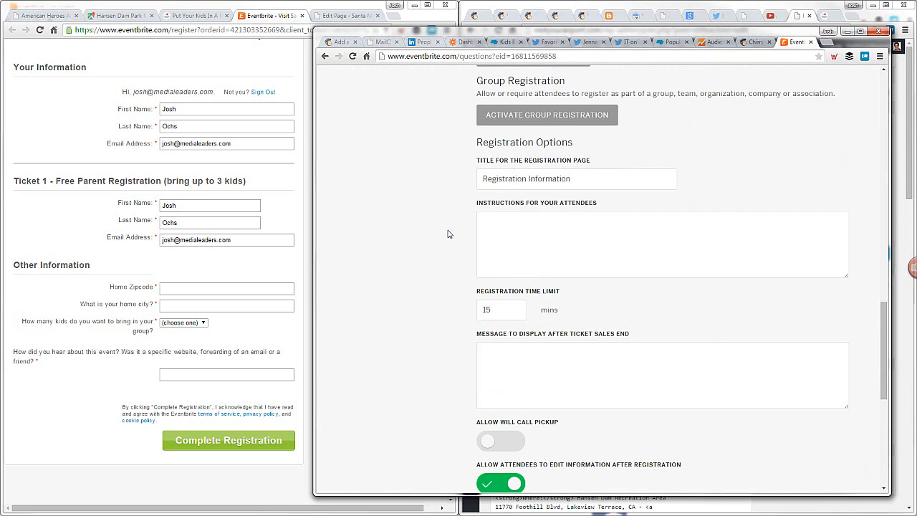
scroll(448, 234, down, 2)
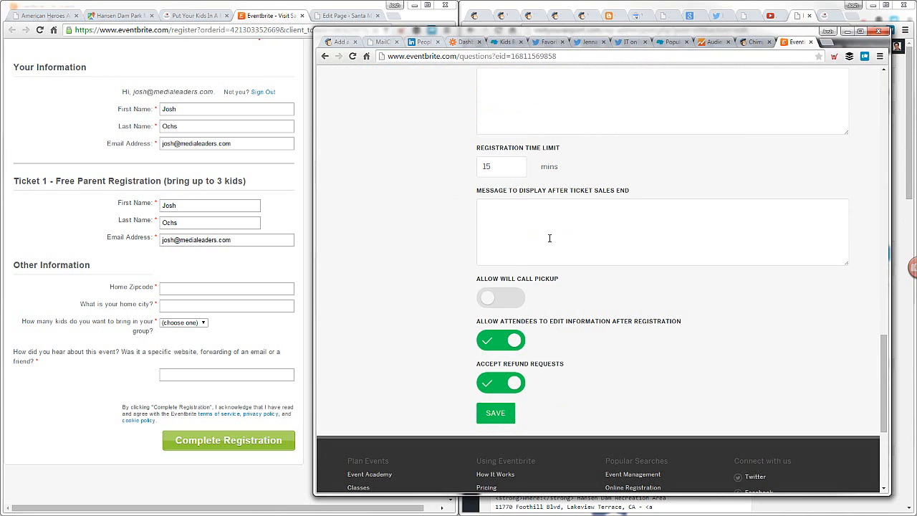
click(240, 268)
scroll(241, 268, up, 4)
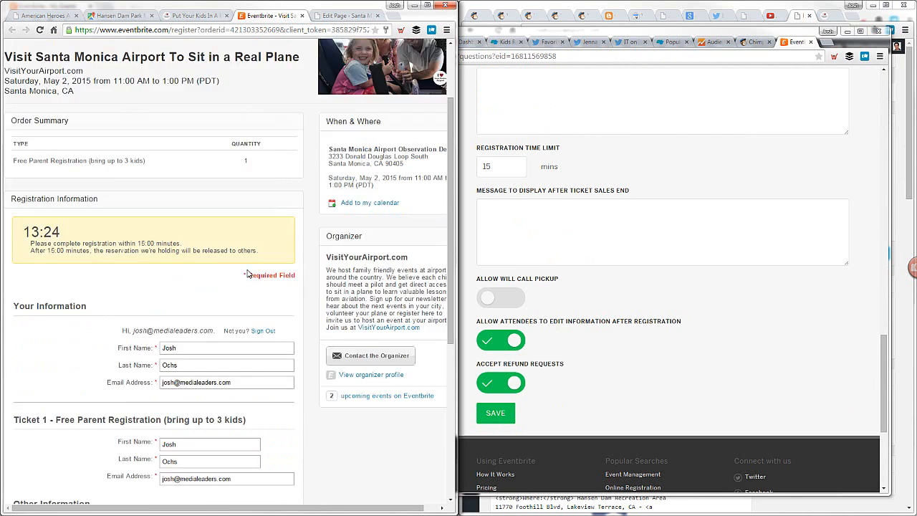
click(698, 345)
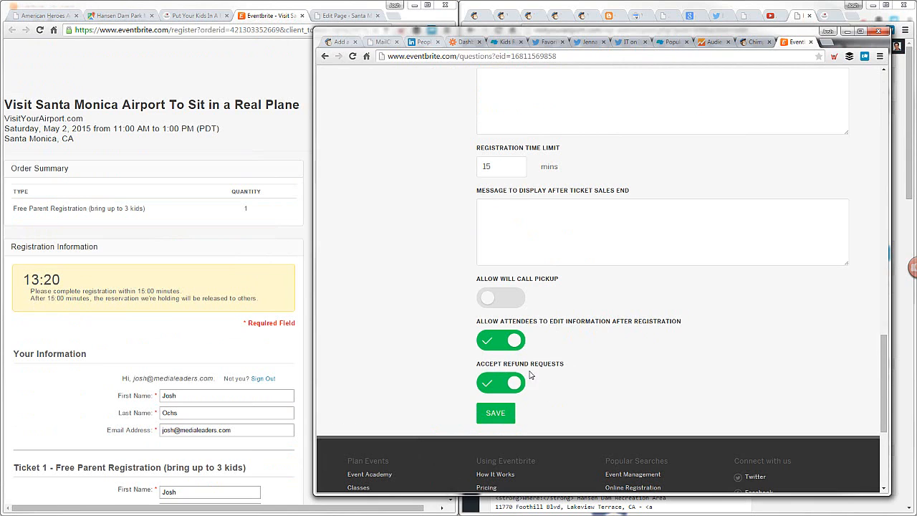
click(499, 413)
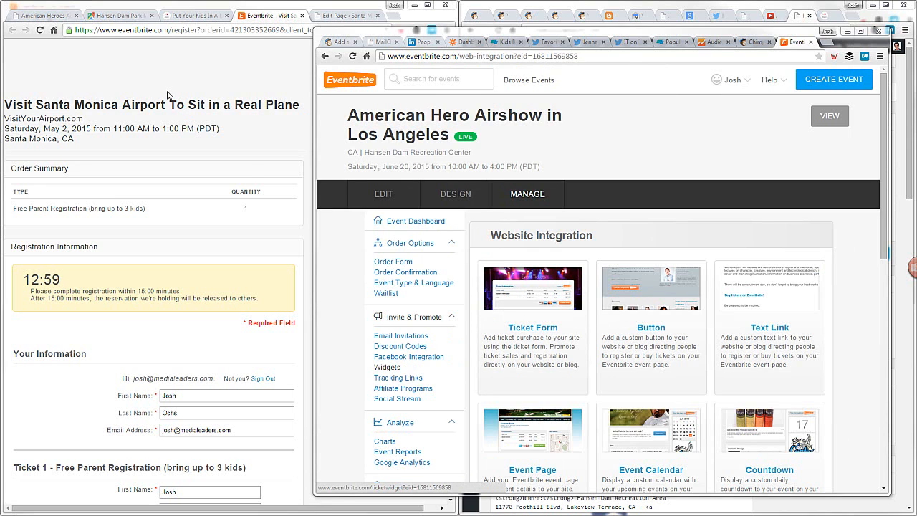
Check the registration form on the Santa Monica field trip page and open the airshow's Ticket Form widget
click(193, 15)
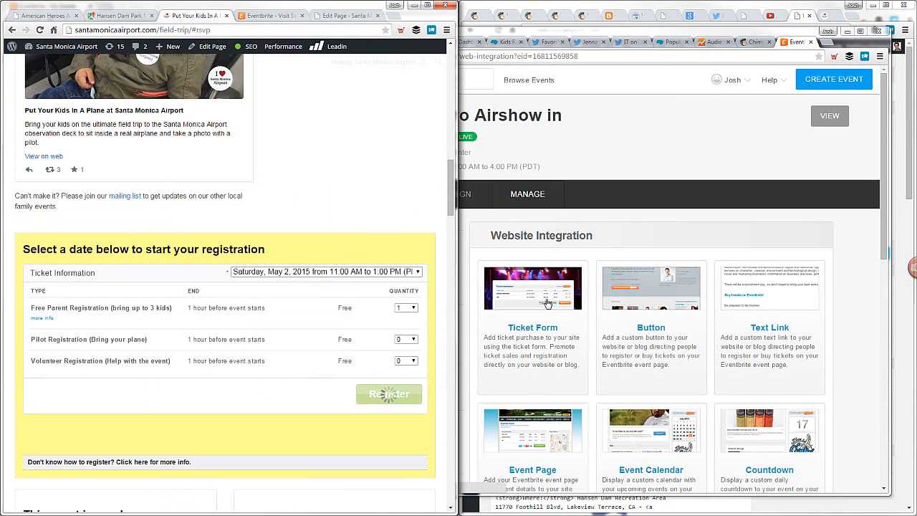
click(553, 328)
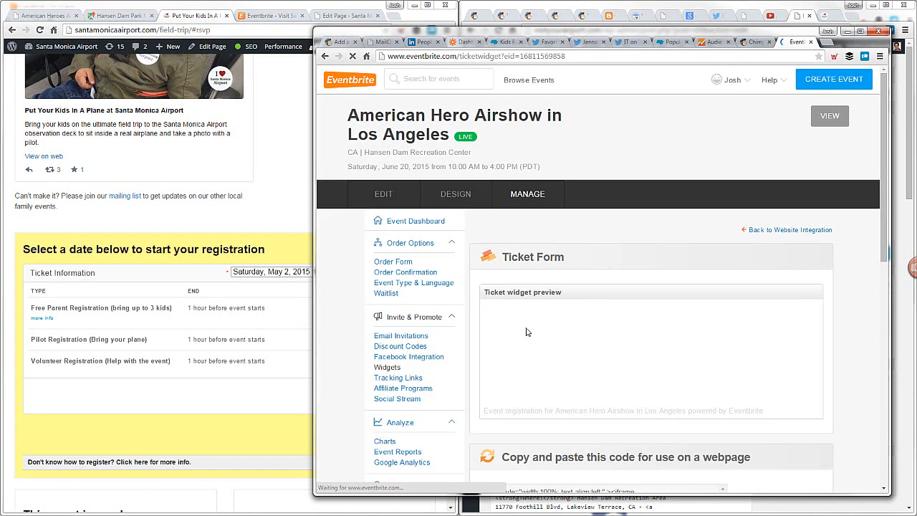
scroll(587, 328, down, 3)
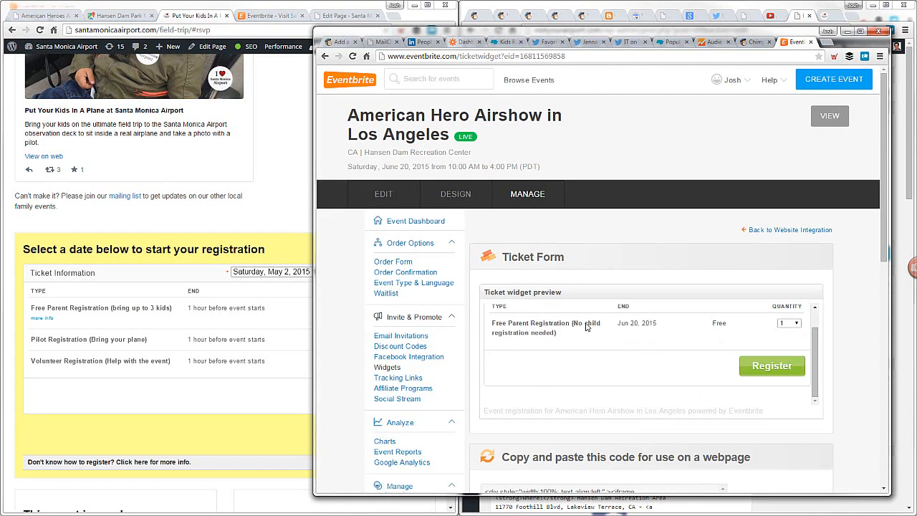
Review the ticket widget preview and select the whole embed code for use on a webpage
drag(539, 275, 496, 272)
click(572, 288)
click(494, 273)
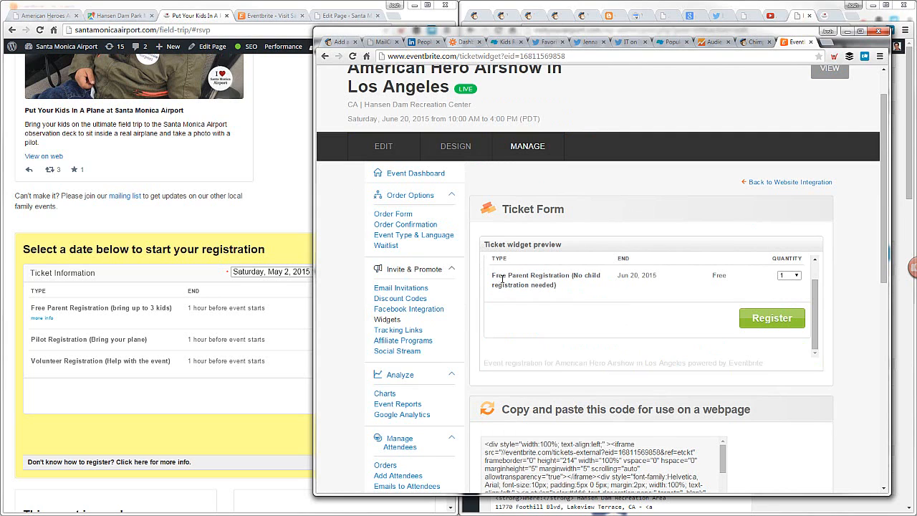
drag(574, 273, 577, 281)
click(578, 282)
click(578, 282)
scroll(594, 339, down, 1)
click(600, 364)
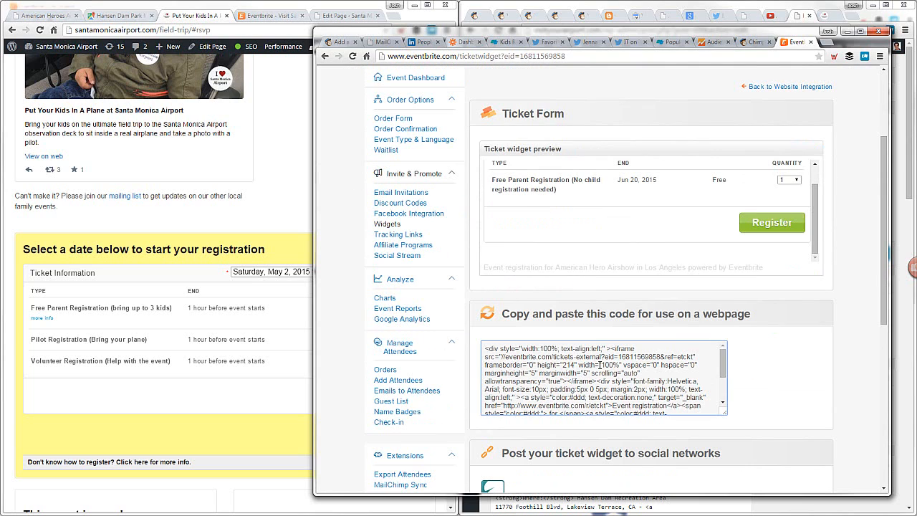
key(ctrl+a)
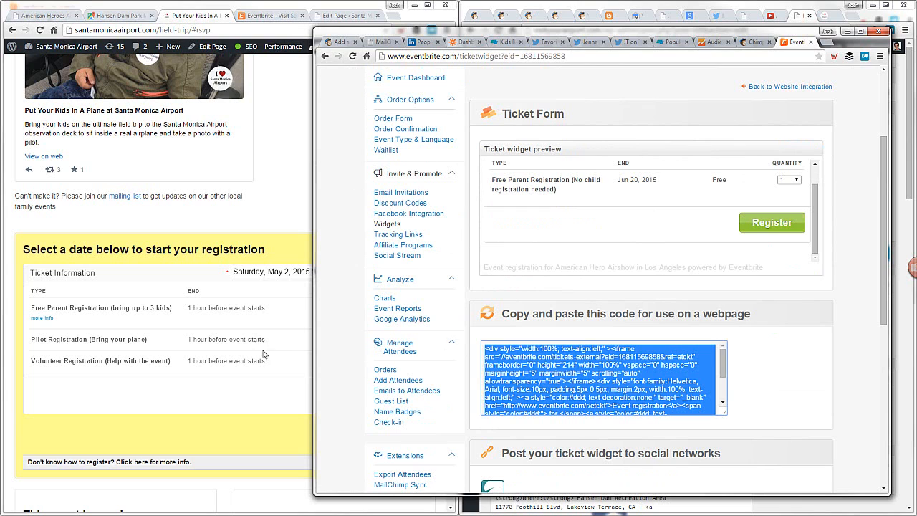
Search the Santa Monica field trip page's source in the WordPress editor for "eventbrite"
click(274, 193)
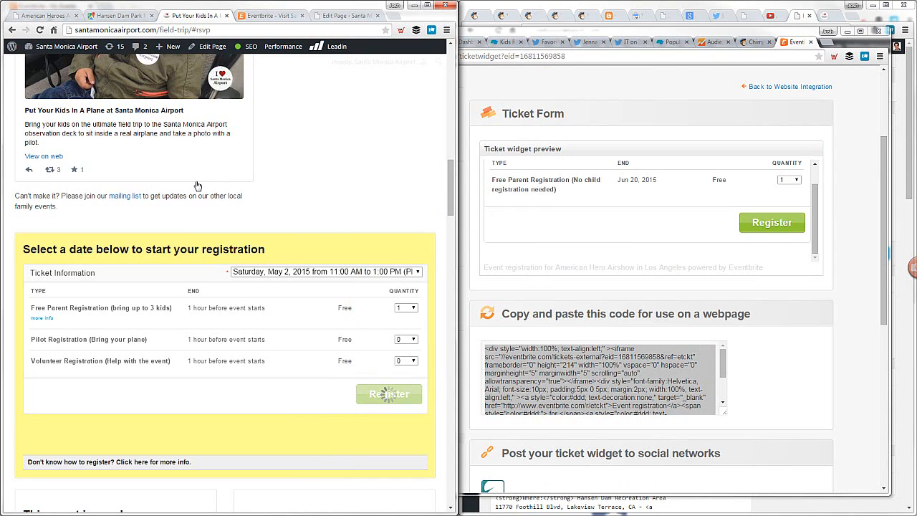
click(326, 14)
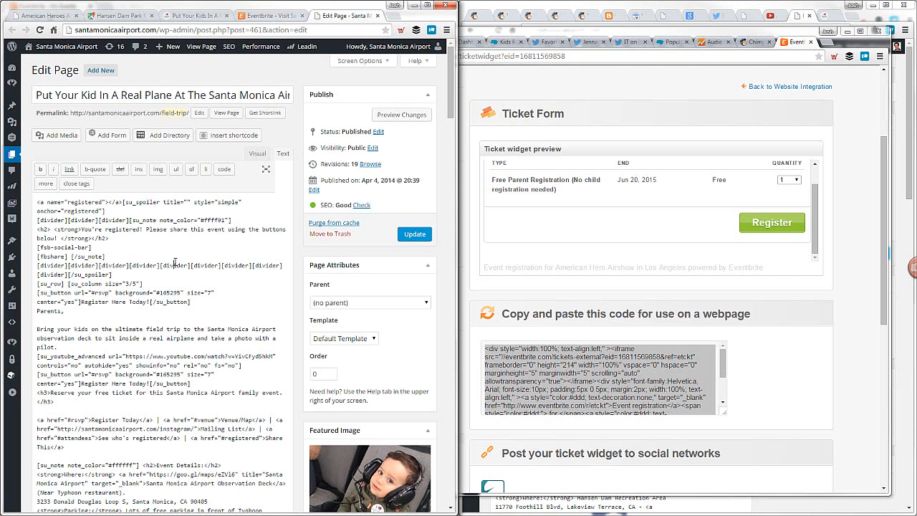
key(ctrl+f)
text(event)
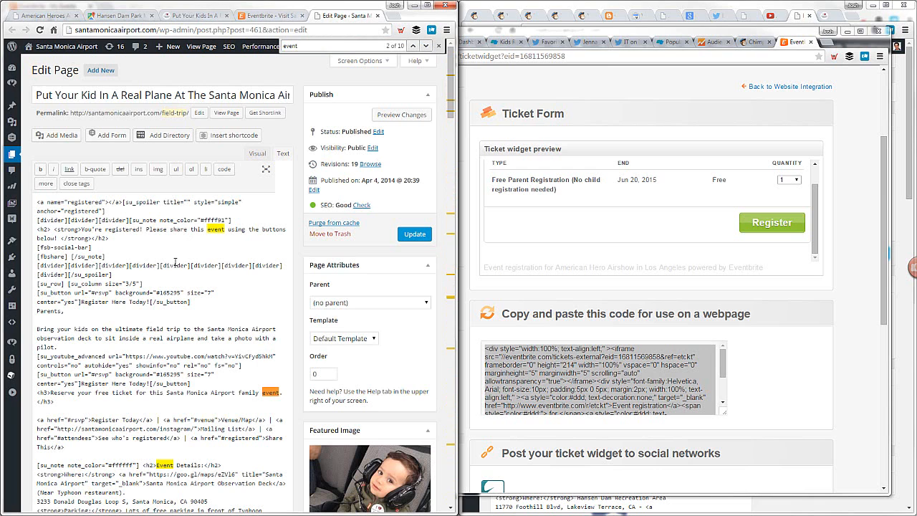
key(Return)
key(Return)
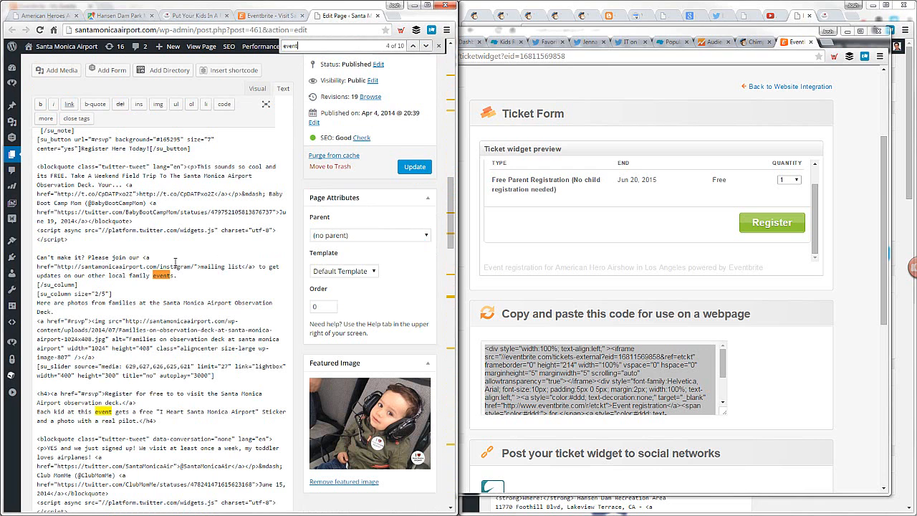
key(Return)
key(Return)
key(Return)
key(Return)
key(Return)
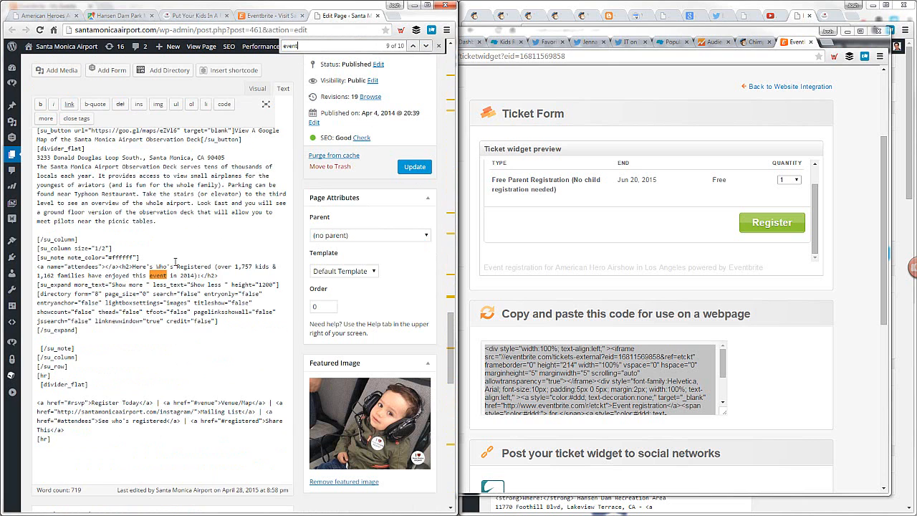
key(Return)
key(Return)
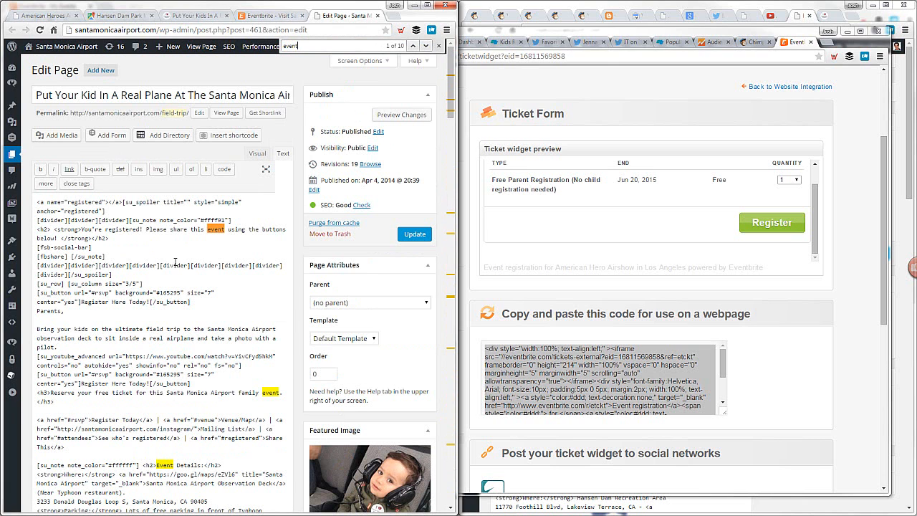
text(brite)
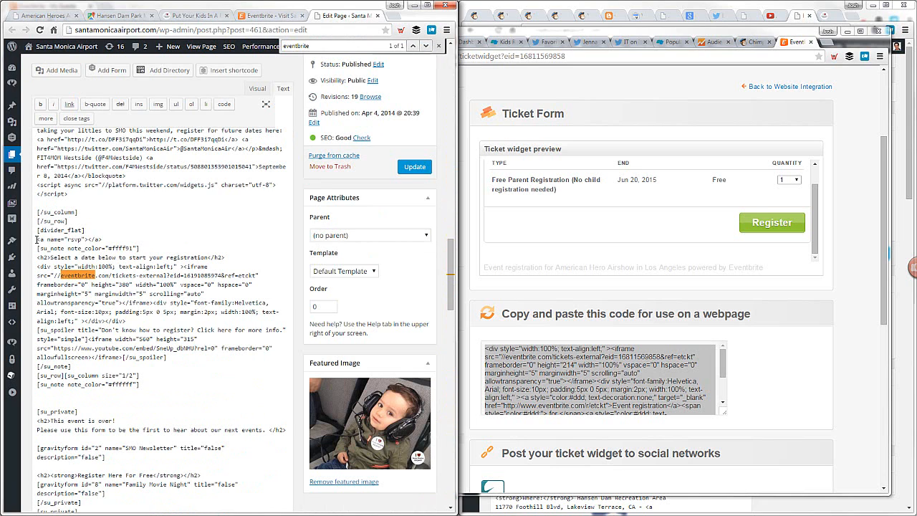
Copy the registration block from [divider_flat] above the rsvp anchor through the closing [/su_note]
drag(37, 239, 175, 354)
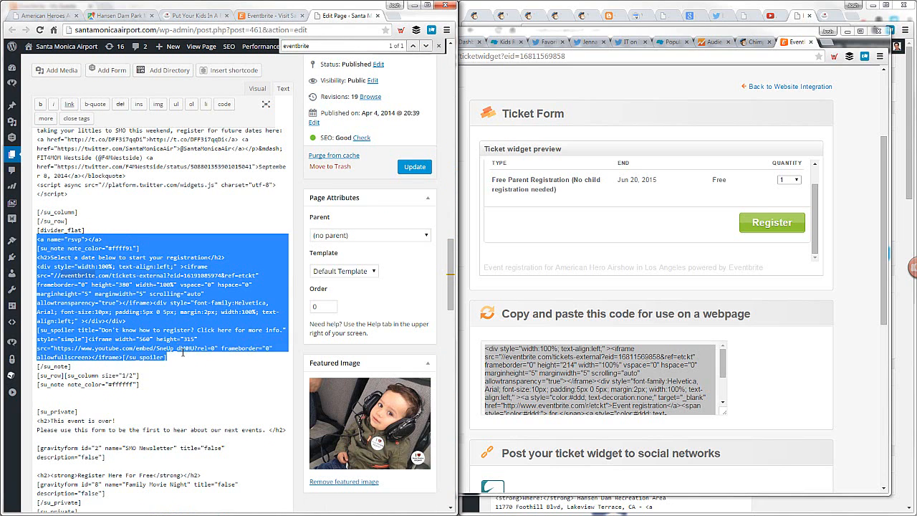
click(175, 355)
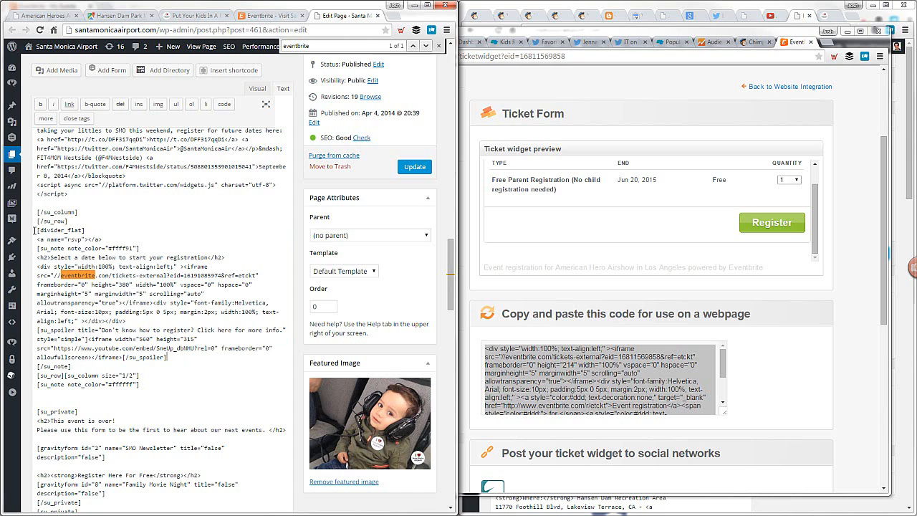
drag(36, 230, 196, 352)
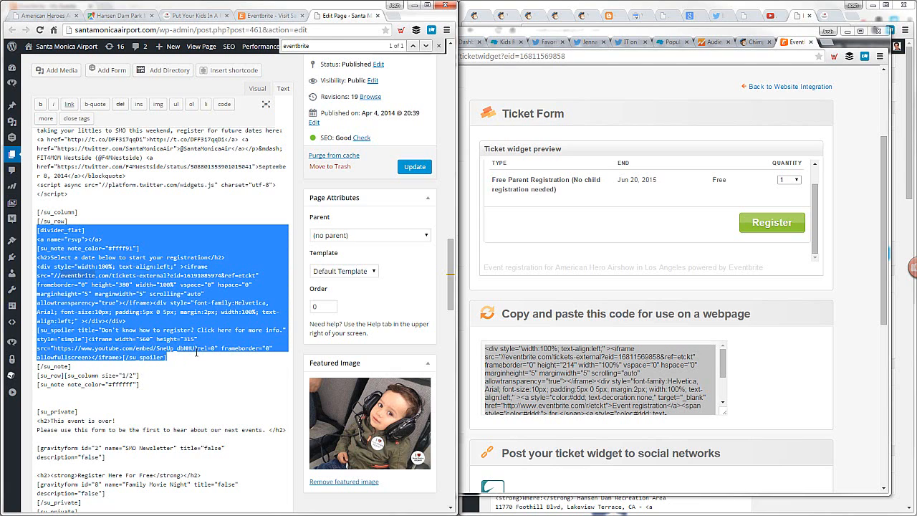
drag(198, 360, 199, 366)
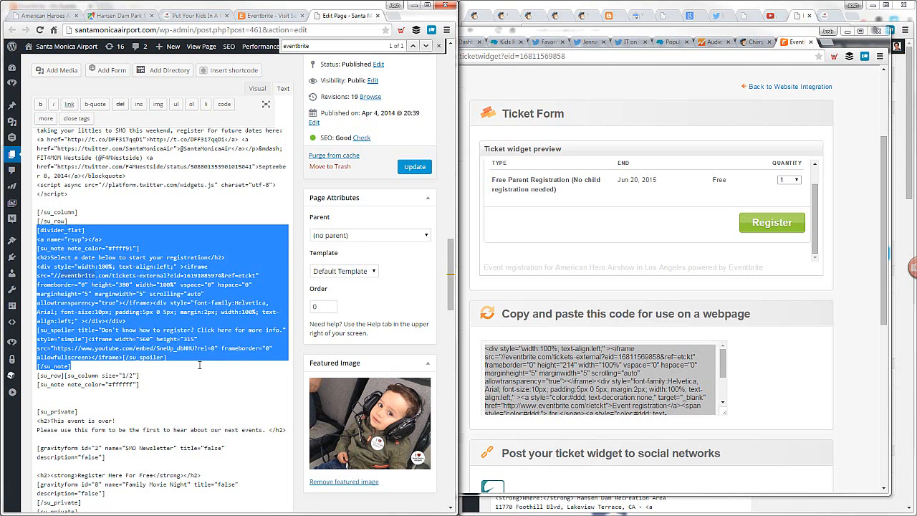
Open the American Heroes Airshow post for editing in a new tab
click(48, 14)
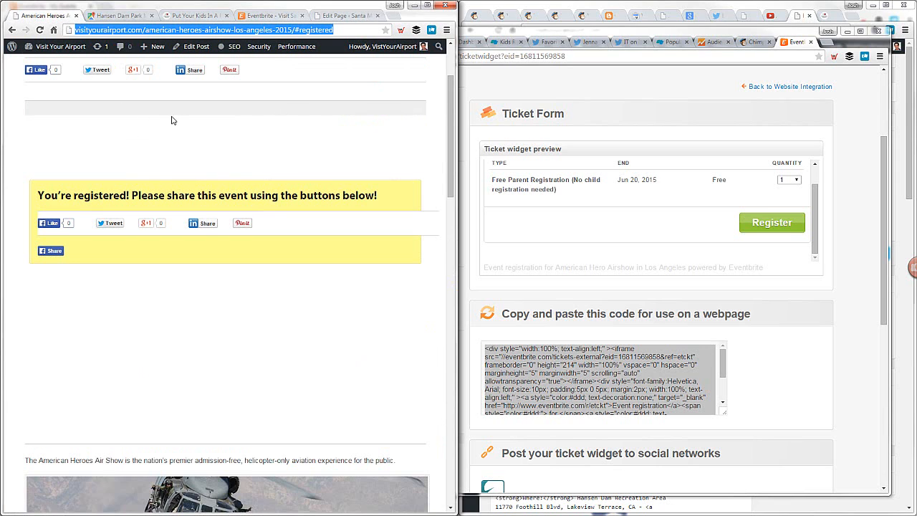
right_click(193, 48)
click(215, 54)
click(112, 18)
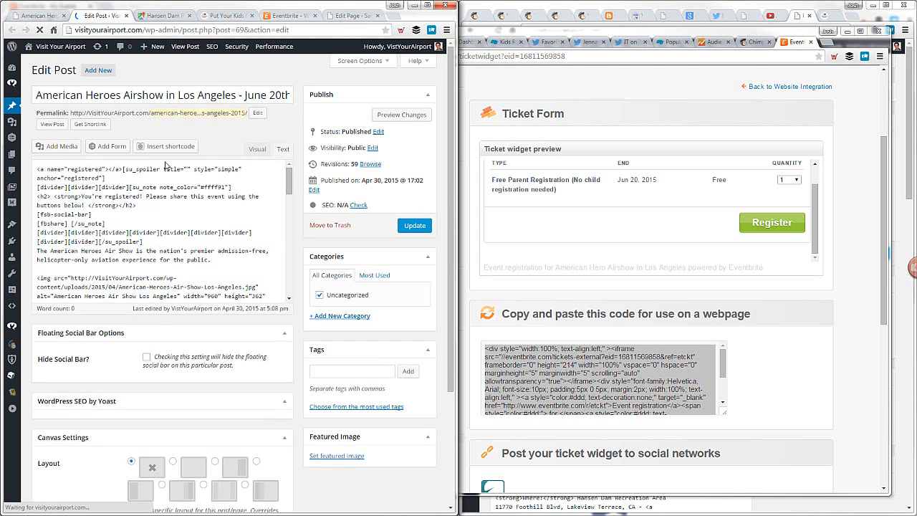
Paste the registration block between the previous air show video heading and its YouTube link
scroll(270, 215, down, 10)
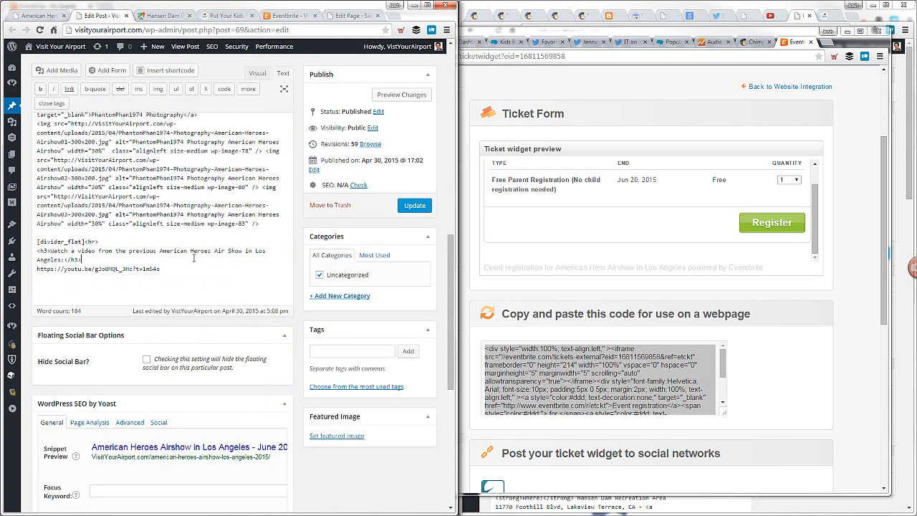
key(Return)
key(Return)
key(Return)
key(Up)
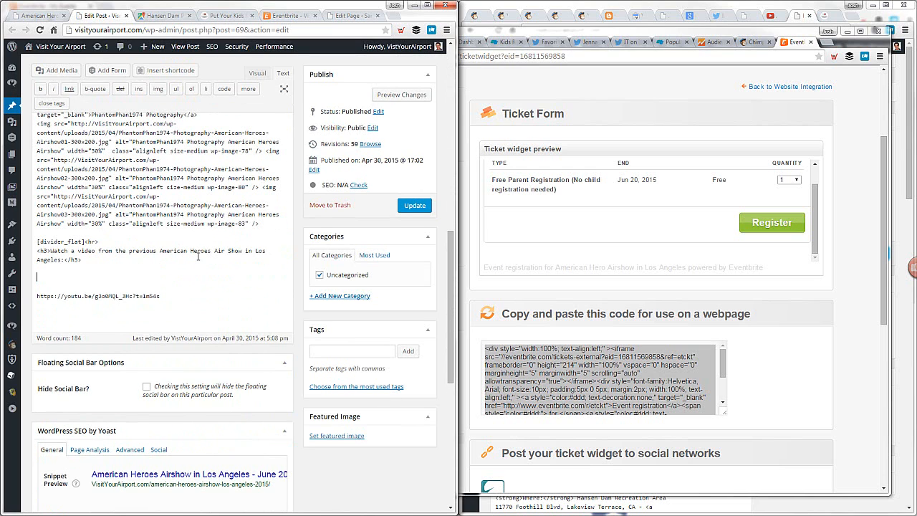
key(ctrl+v)
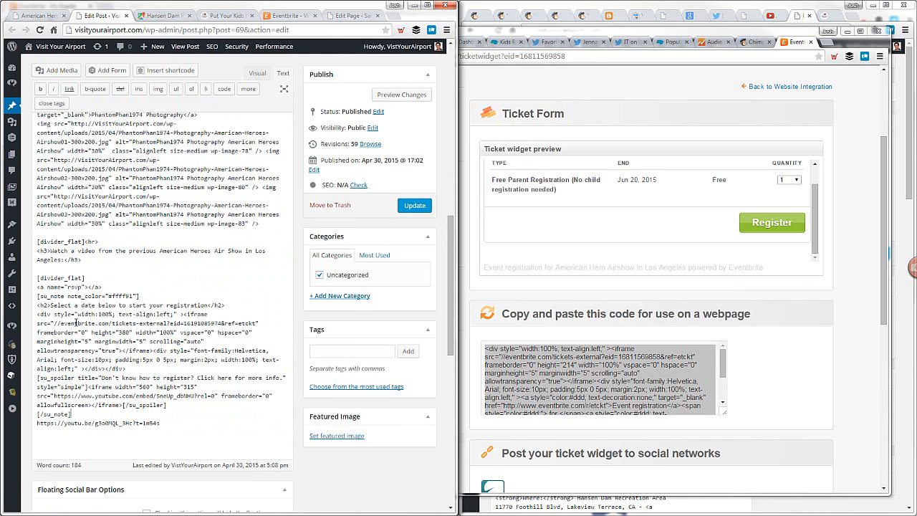
double_click(198, 324)
click(584, 392)
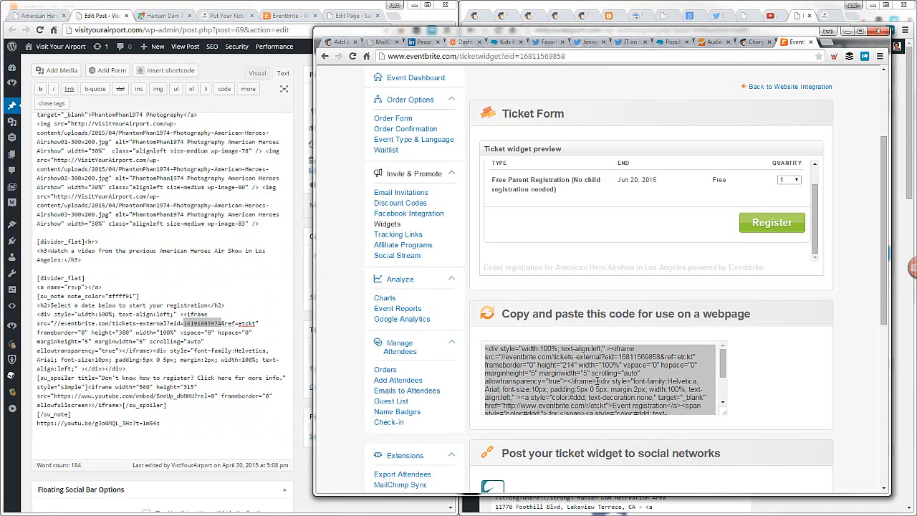
mouse_move(621, 357)
mouse_down()
mouse_move(669, 356)
mouse_move(618, 356)
mouse_up()
key(ctrl+c)
click(660, 356)
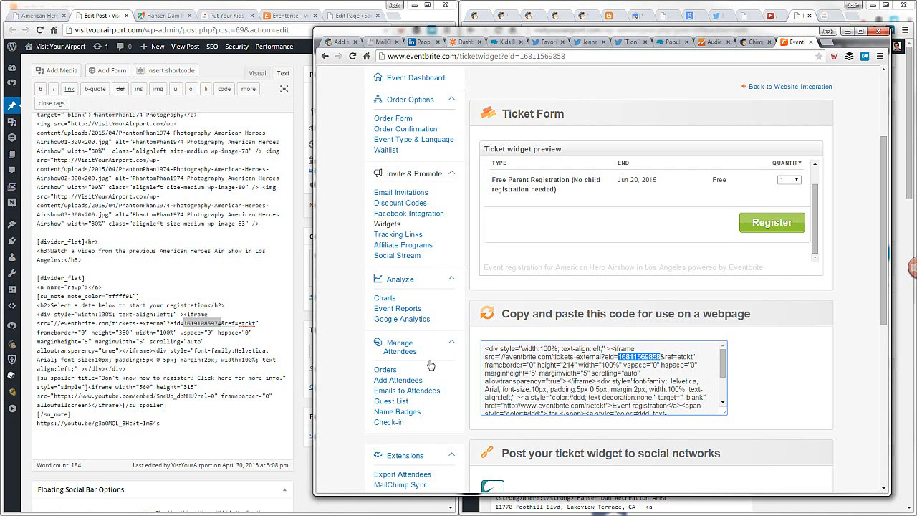
double_click(194, 323)
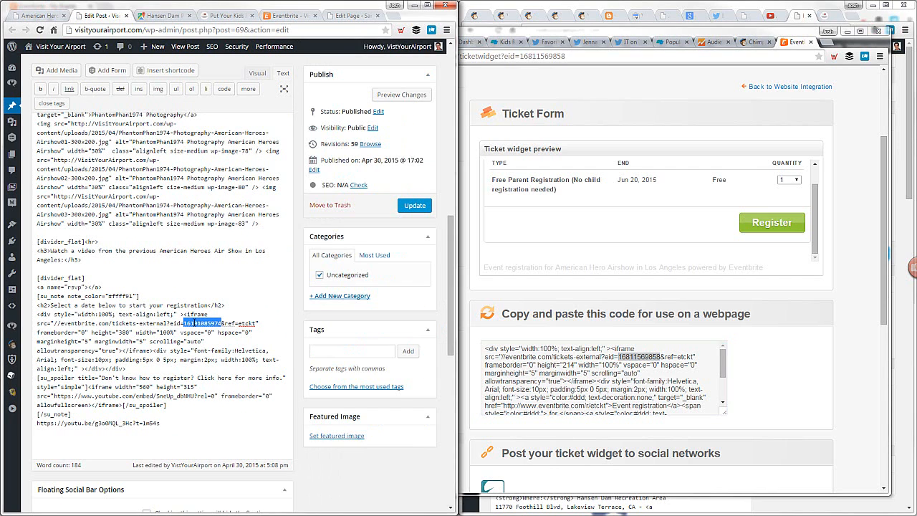
key(ctrl+v)
key(alt+Tab)
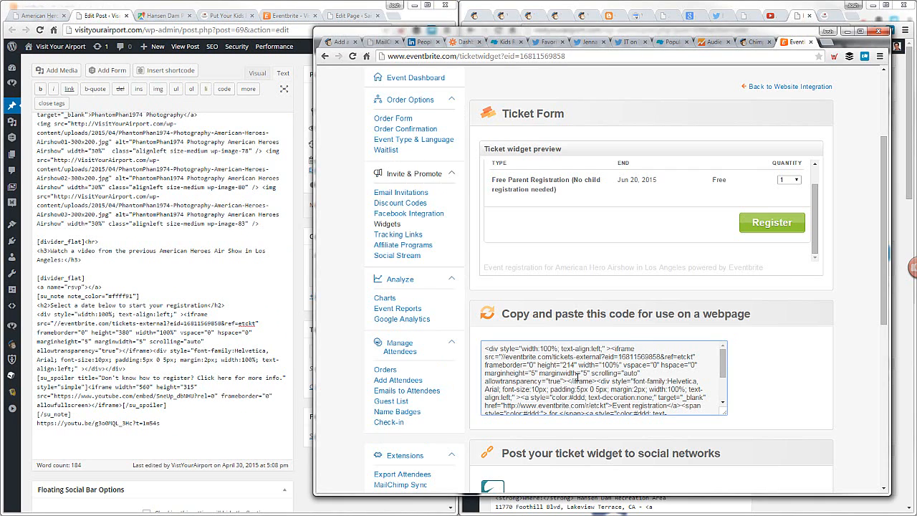
click(213, 349)
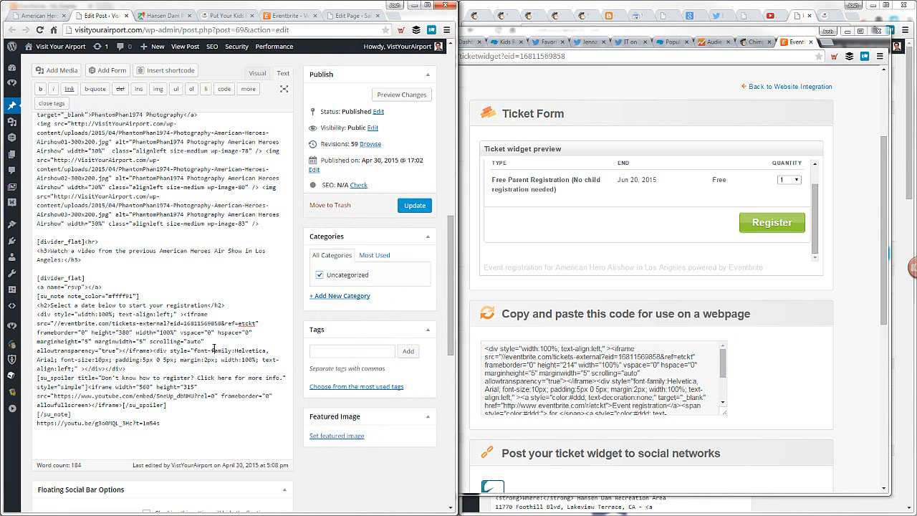
Update the airshow post and load its public page at the #rsvp anchor
click(413, 206)
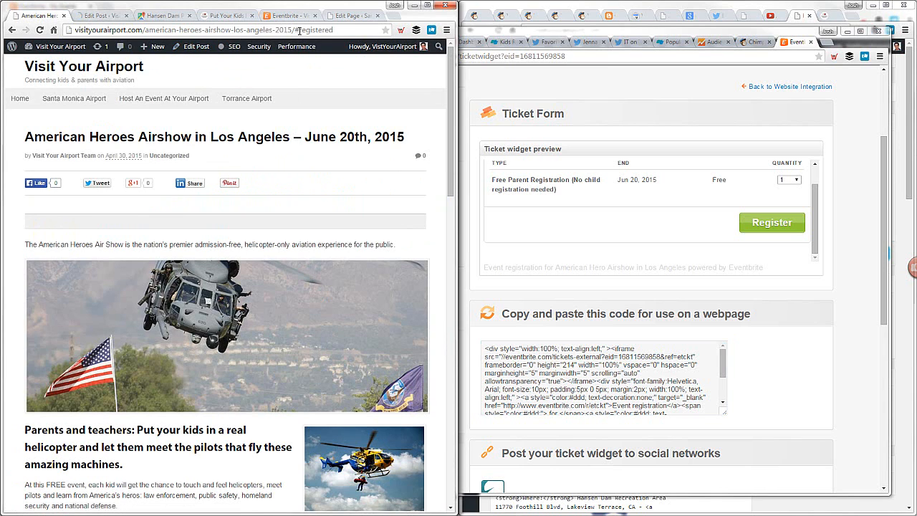
drag(299, 30, 377, 32)
text(rsvp)
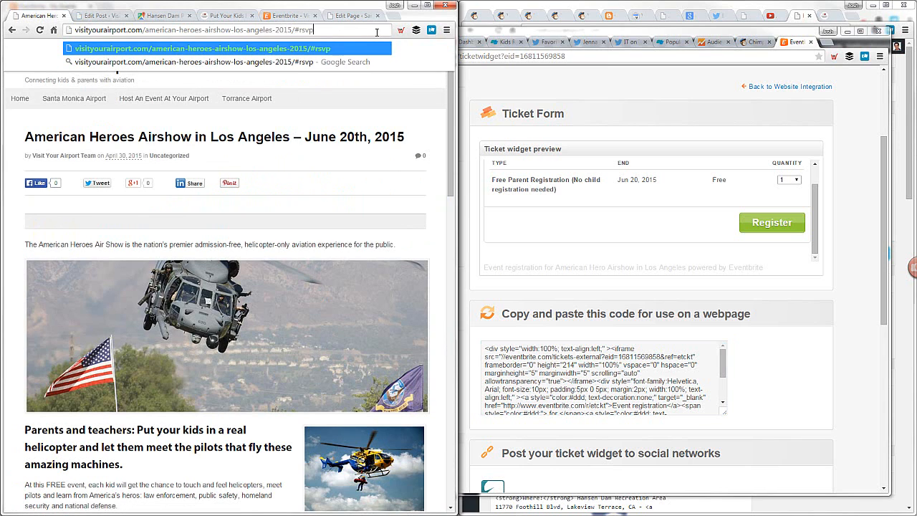
key(Return)
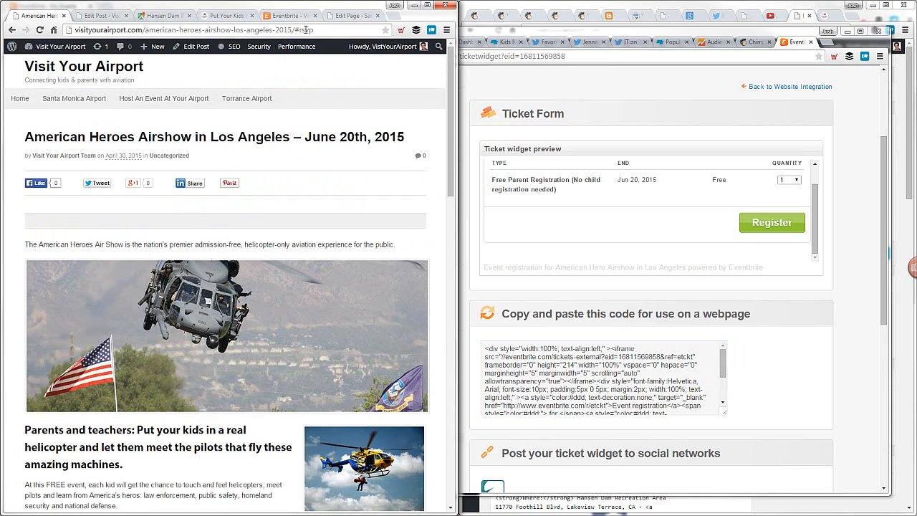
click(329, 30)
click(330, 30)
key(Return)
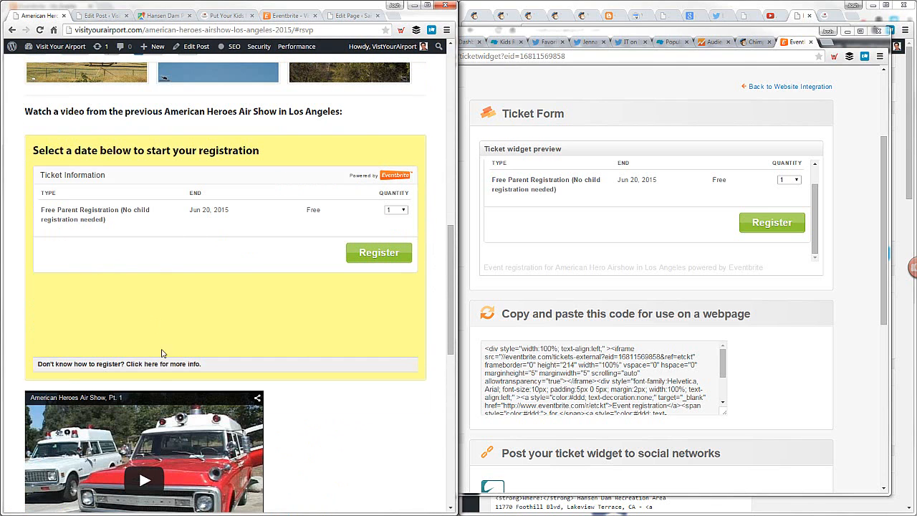
Expand the registration help section on the airshow page and open its instructions video
scroll(273, 370, down, 2)
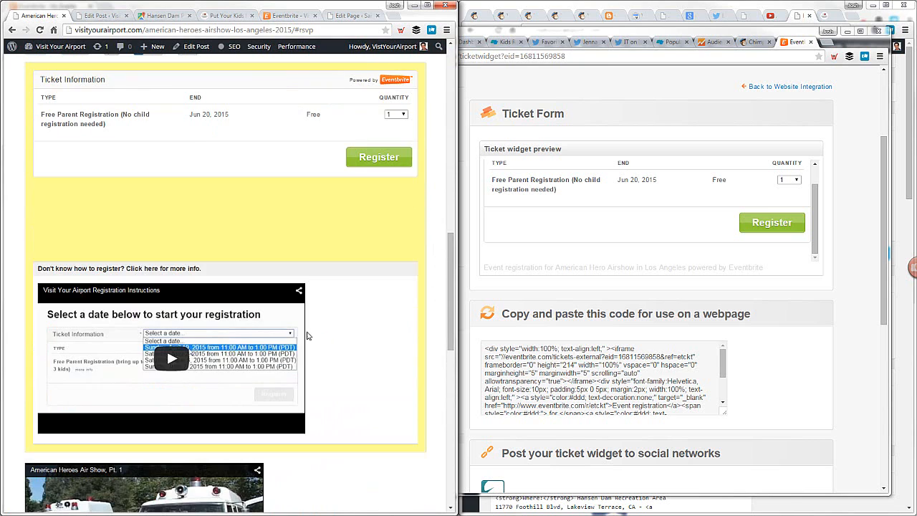
click(140, 293)
click(109, 15)
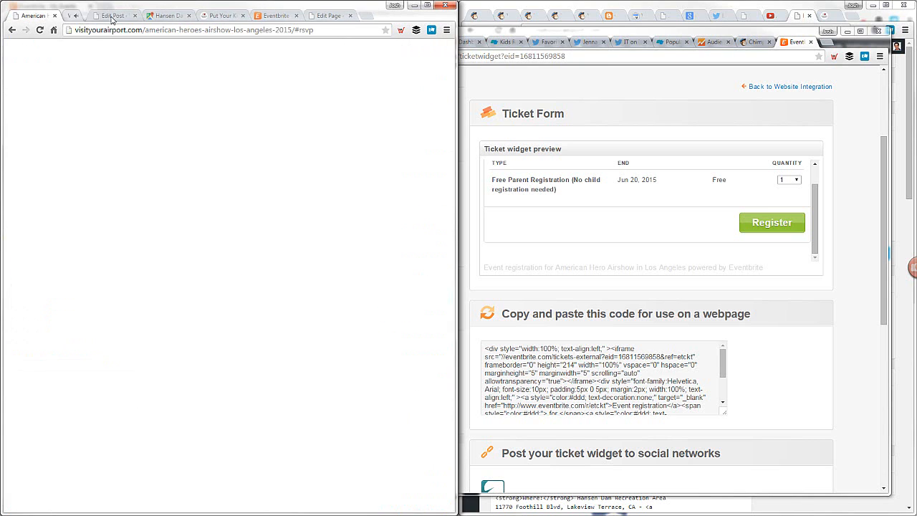
Delete the "Don't know how to register?" su_spoiler block and the blank line before [/su_note] in the airshow post
click(91, 15)
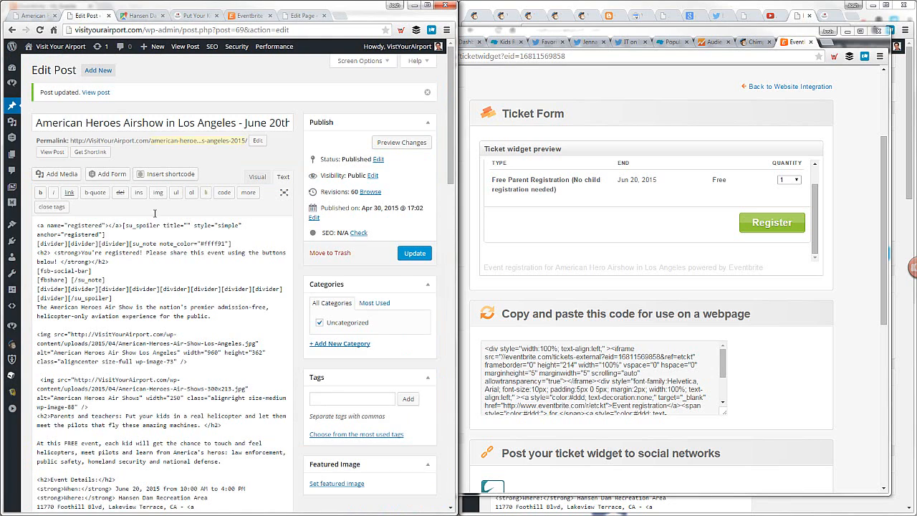
scroll(154, 214, down, 10)
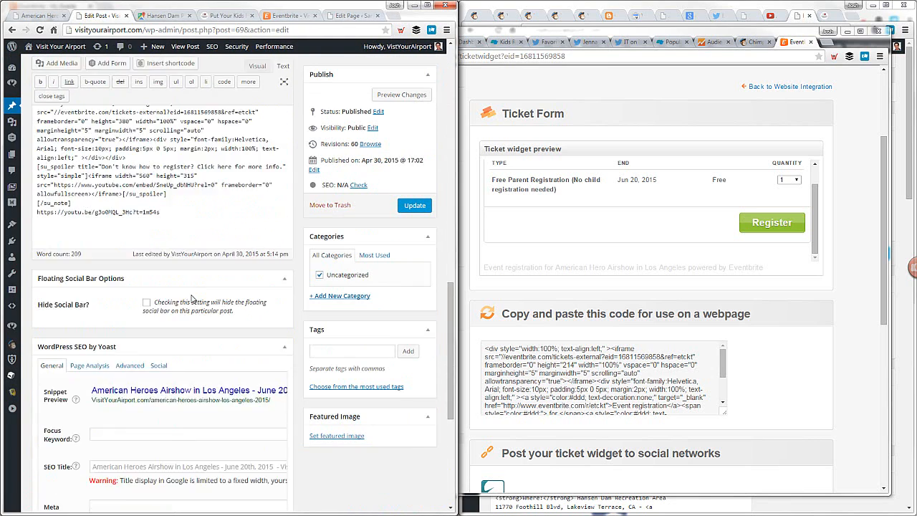
scroll(192, 298, down, 2)
scroll(191, 291, up, 3)
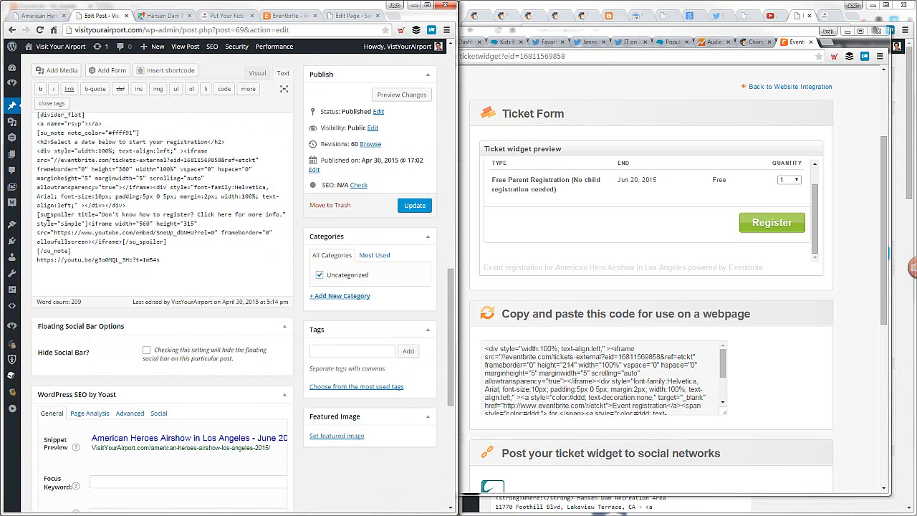
shift+click(178, 238)
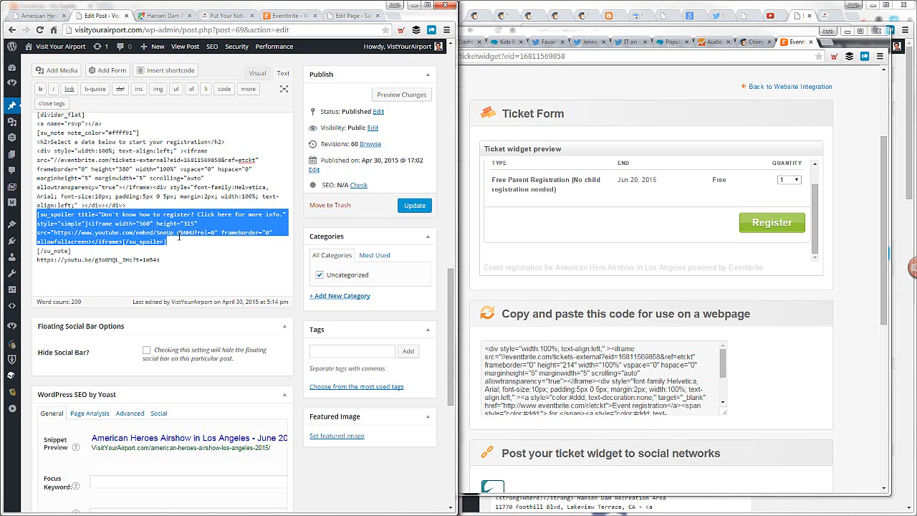
key(BackSpace)
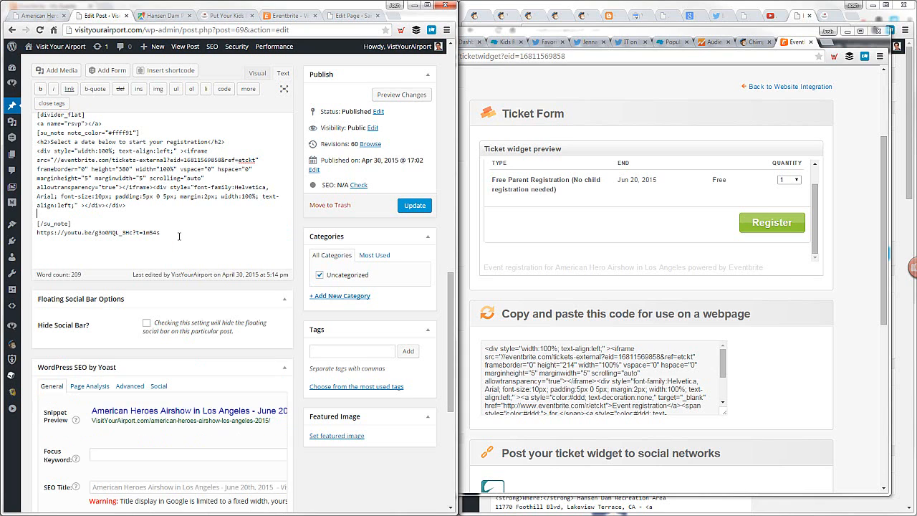
key(Delete)
key(Delete)
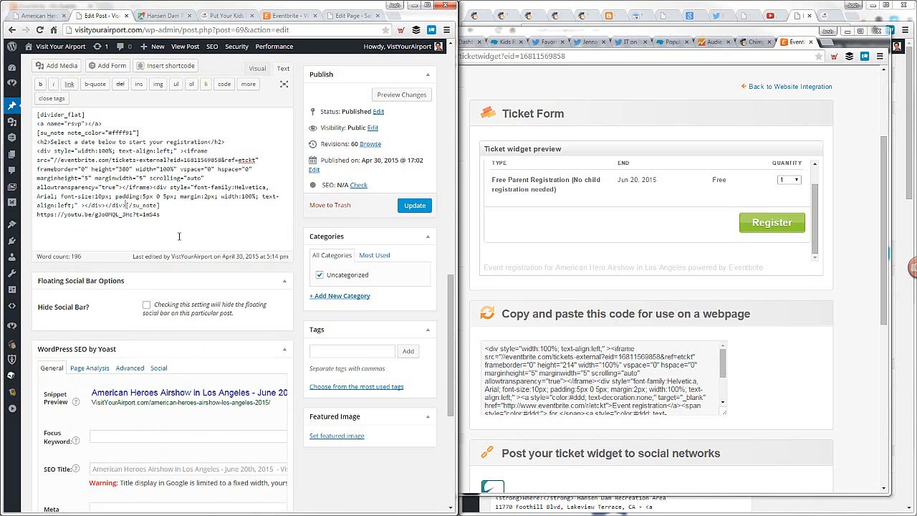
Update the airshow post and reload its public page to check the registration block
click(408, 205)
click(51, 16)
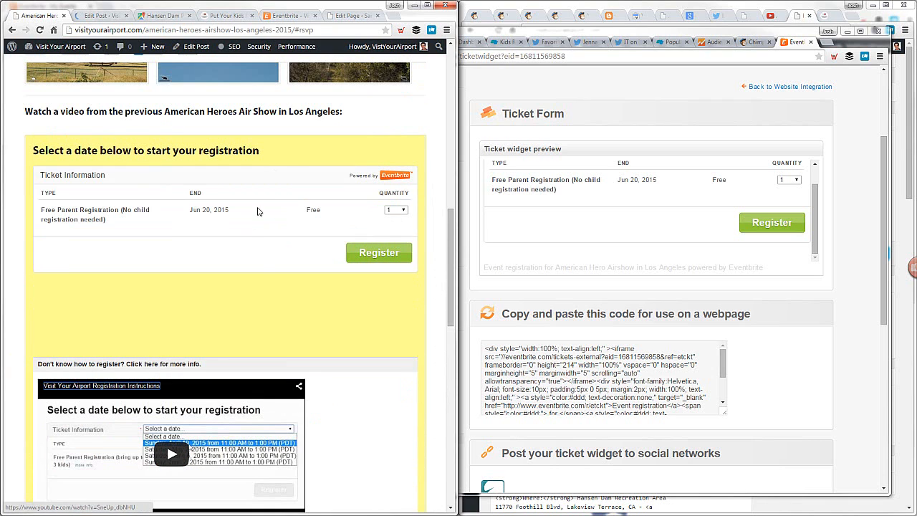
click(39, 29)
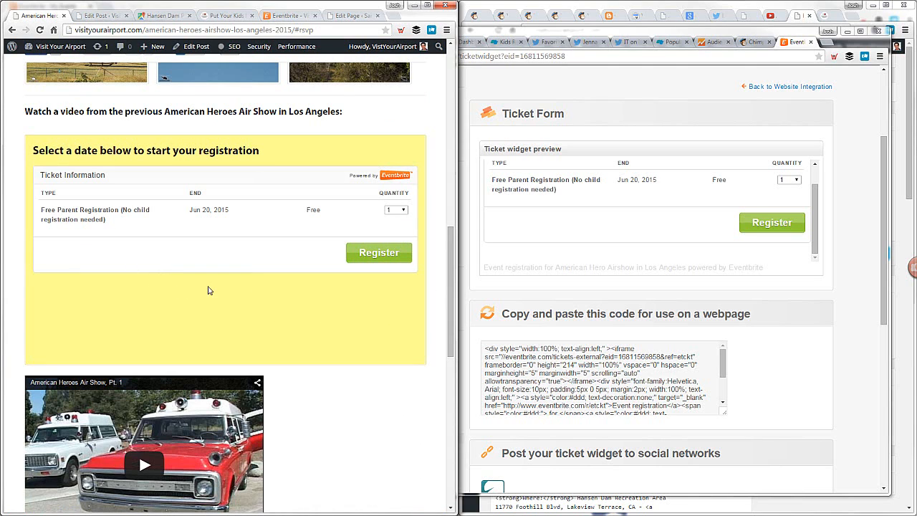
Start a test registration for 1 Free Parent Registration ticket from the embedded Eventbrite widget
click(401, 213)
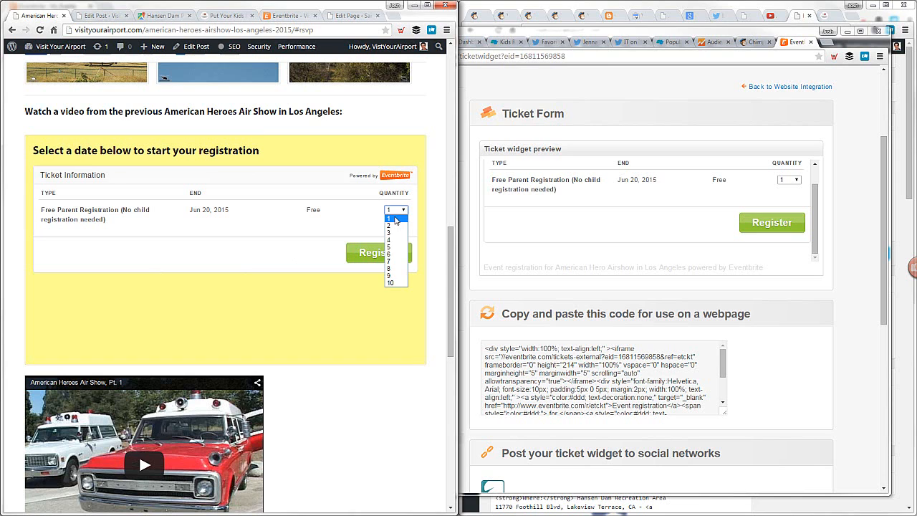
click(395, 219)
click(383, 254)
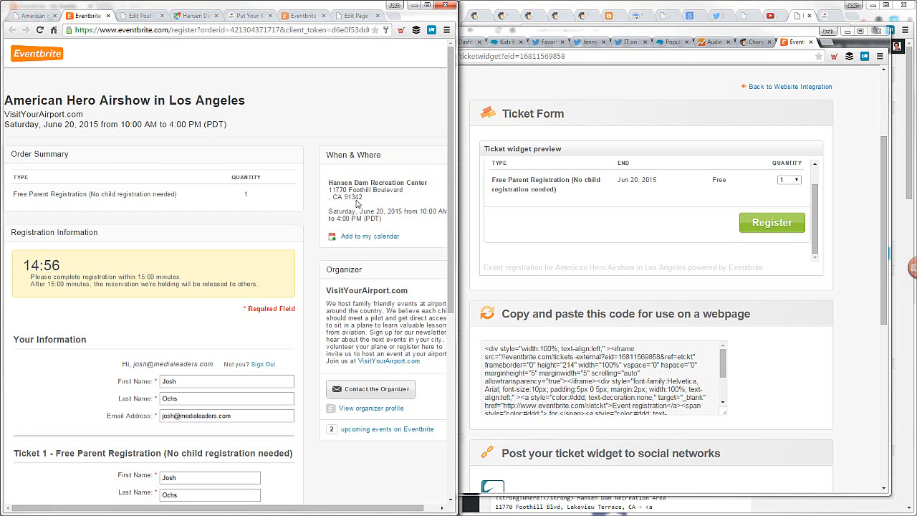
Fill in the home city, home zipcode, 1 child and how the event was heard about, and complete the registration
scroll(224, 247, down, 2)
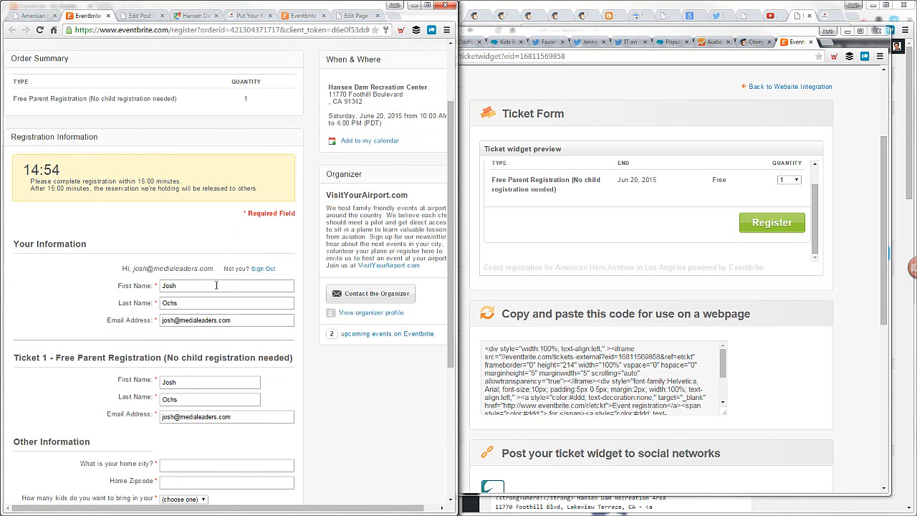
scroll(217, 285, down, 3)
click(187, 320)
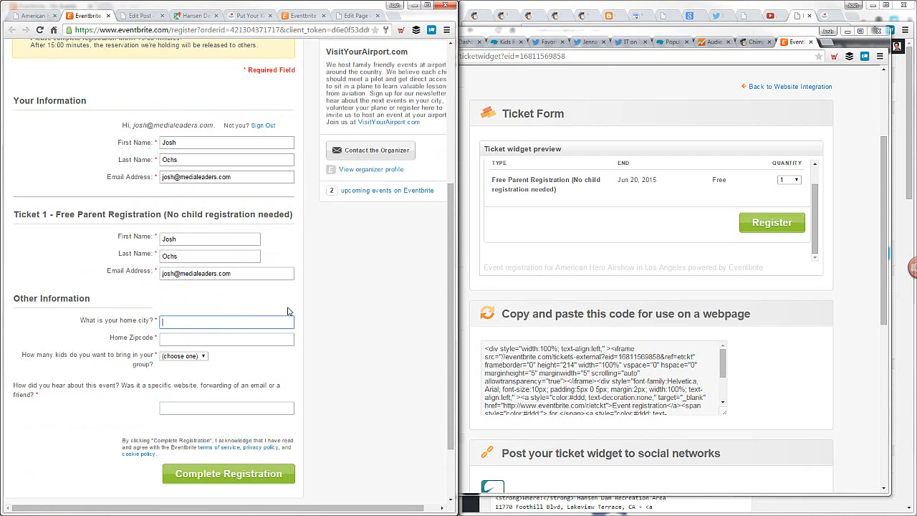
text(santa monica)
key(Tab)
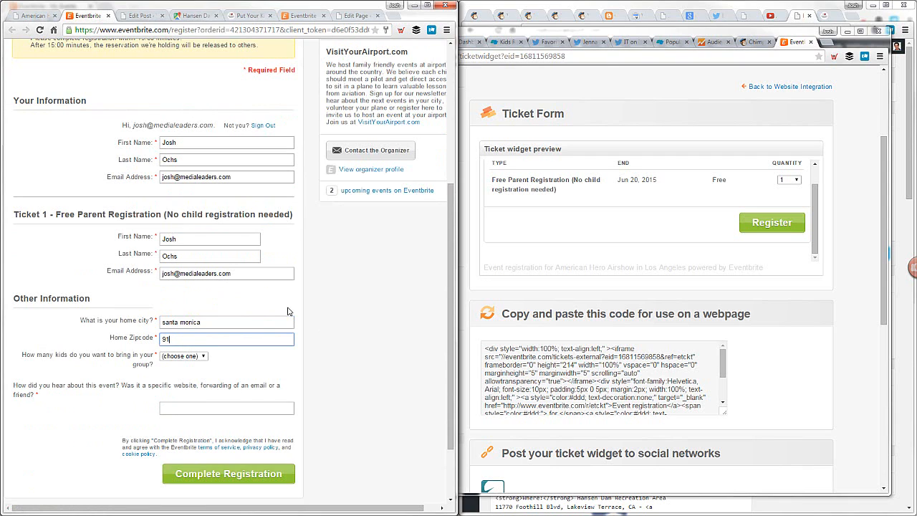
click(183, 356)
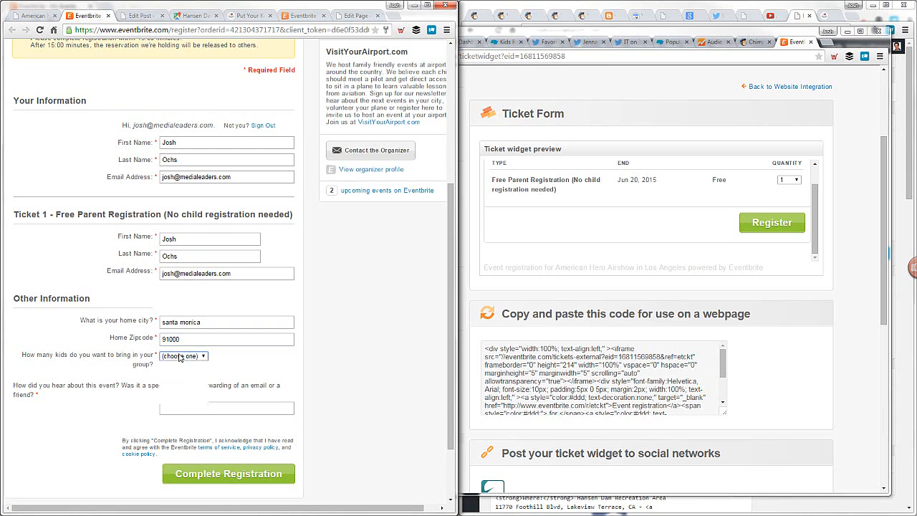
click(176, 369)
click(199, 412)
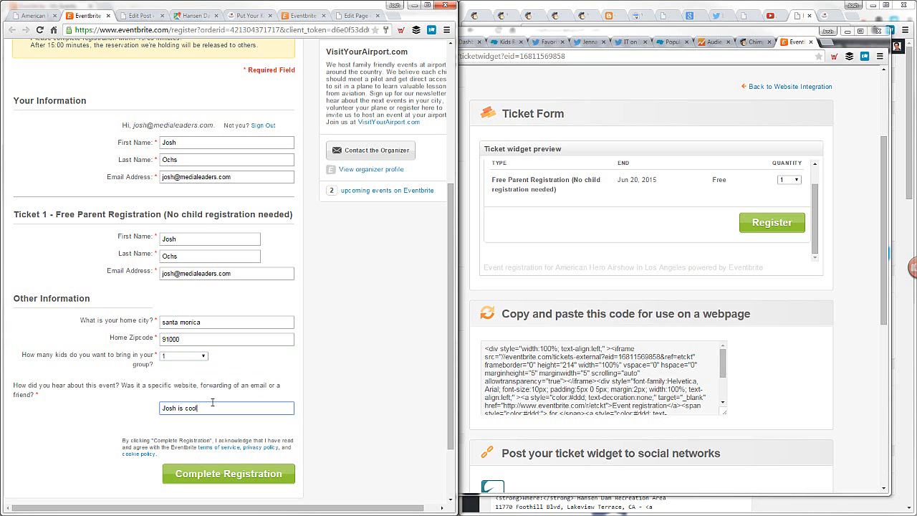
click(231, 474)
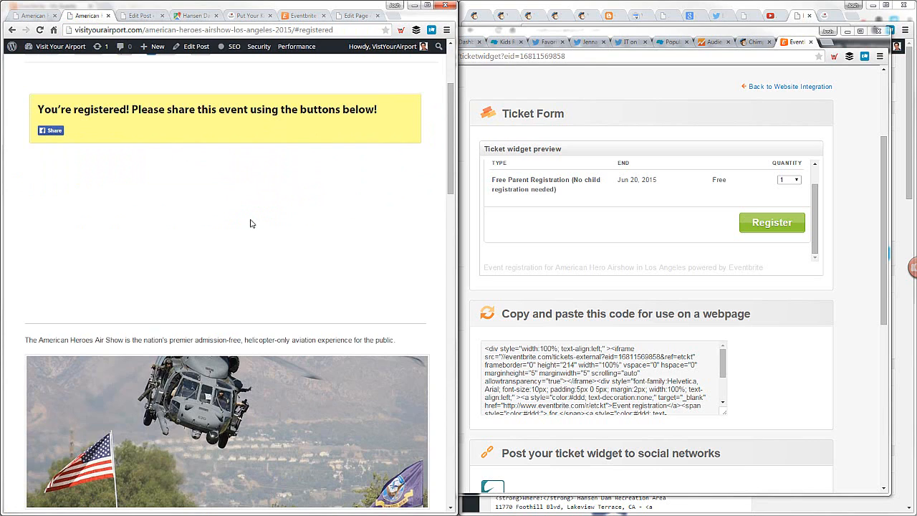
Highlight the share request in the registration confirmation and reload the #registered page
drag(306, 109, 420, 107)
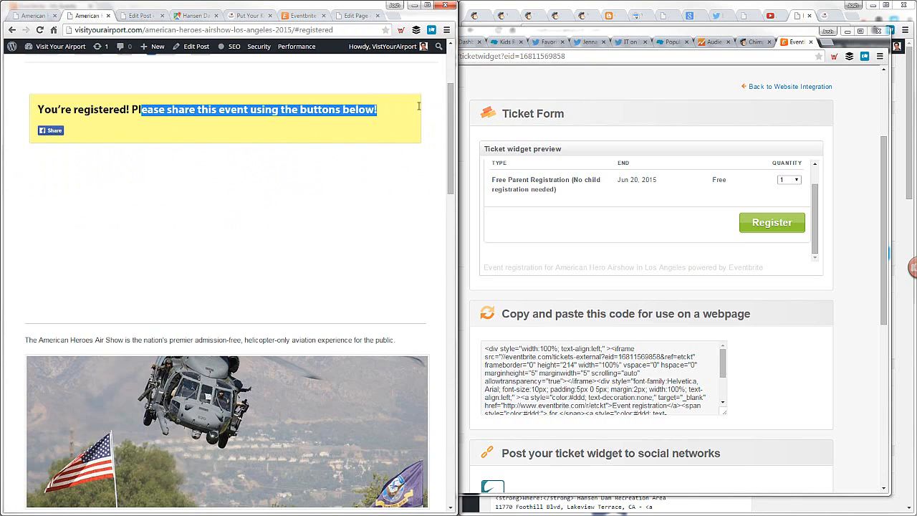
click(421, 109)
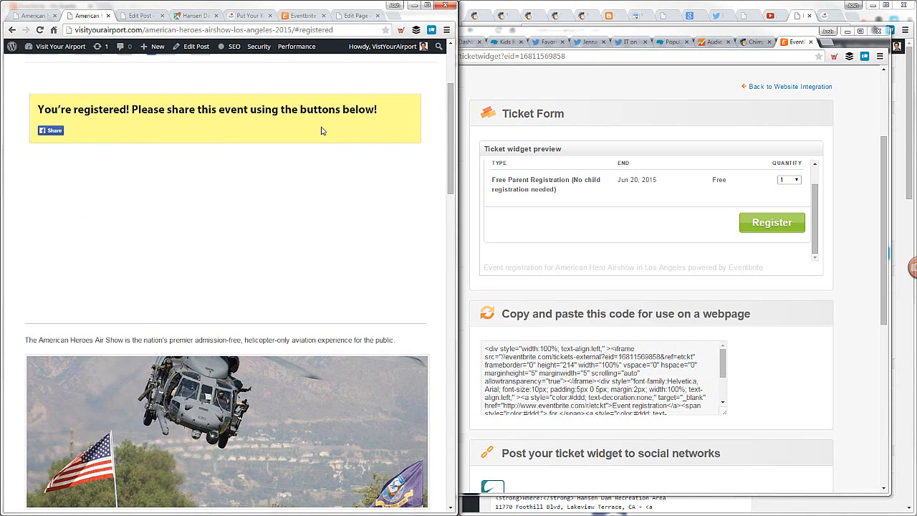
click(293, 30)
key(Return)
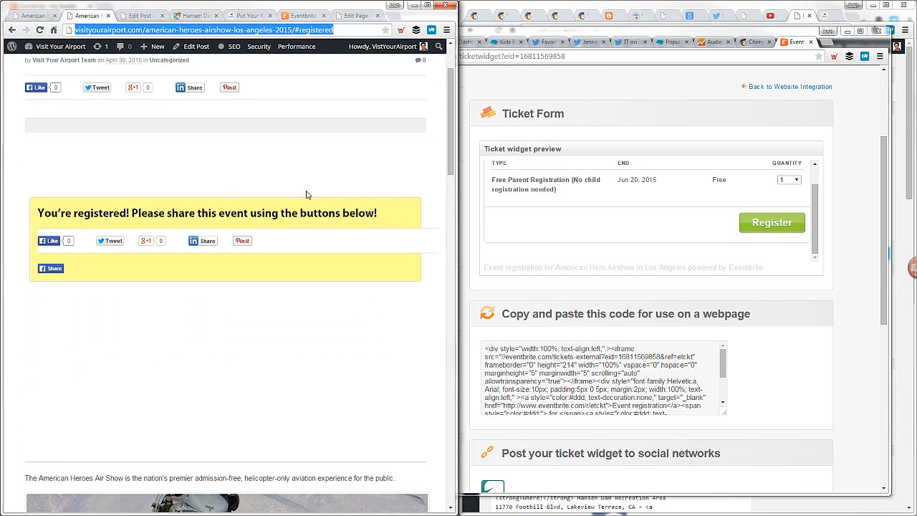
Empty all of the site's caches and check the share box on the airshow page
mouse_move(297, 48)
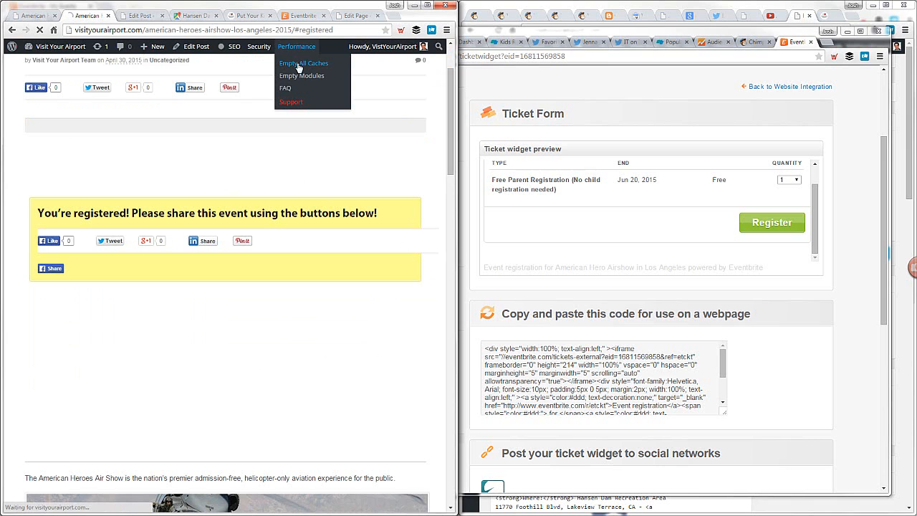
click(297, 64)
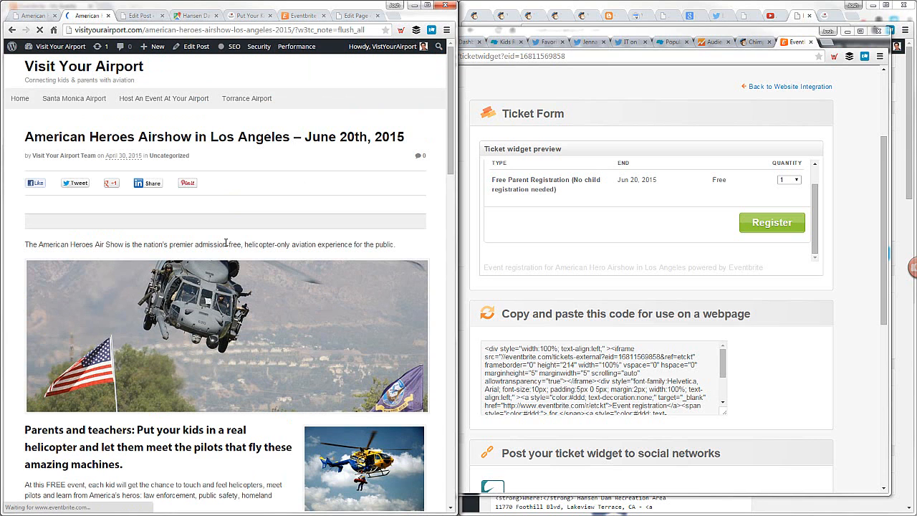
scroll(242, 224, down, 3)
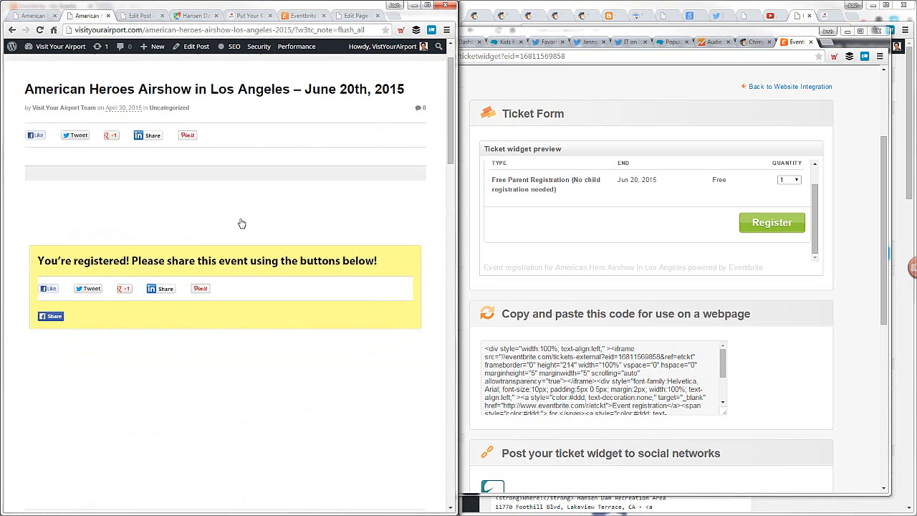
scroll(241, 219, up, 3)
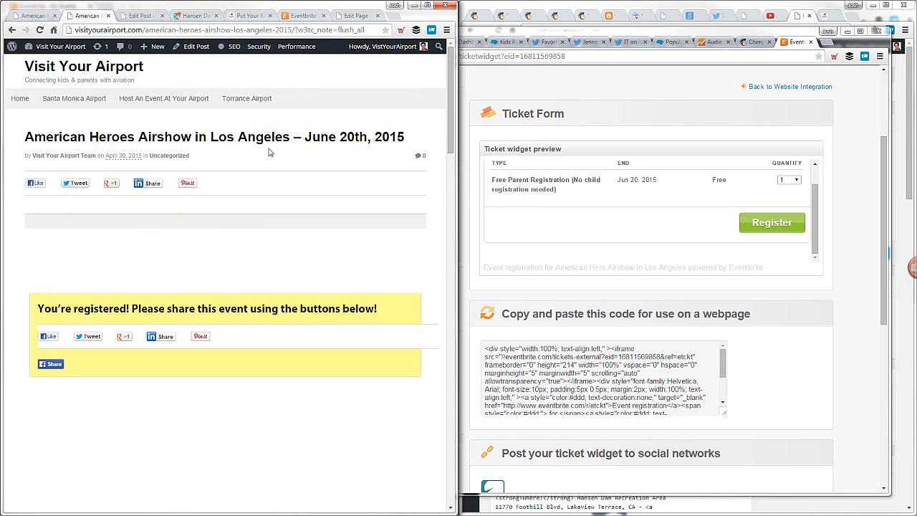
Replace ?w3tc_note=flush_all in the page address with #registered and load the page
drag(295, 29, 439, 29)
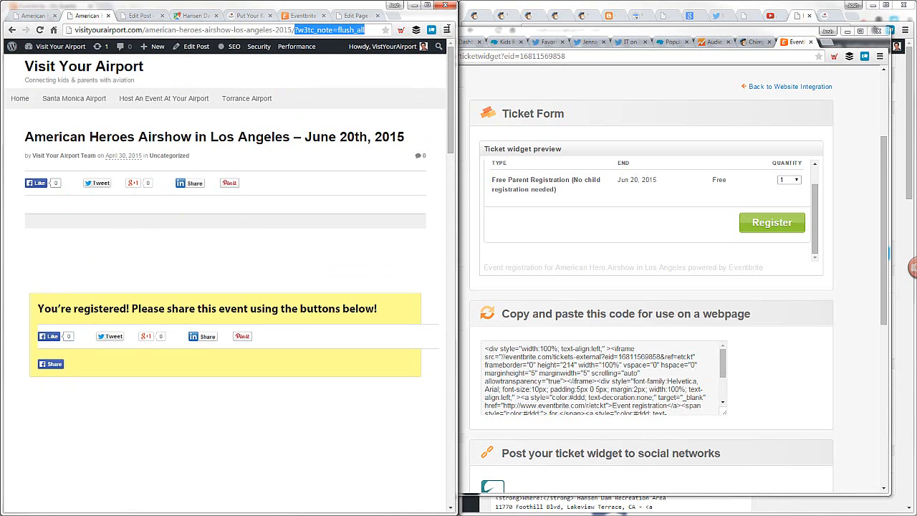
key(BackSpace)
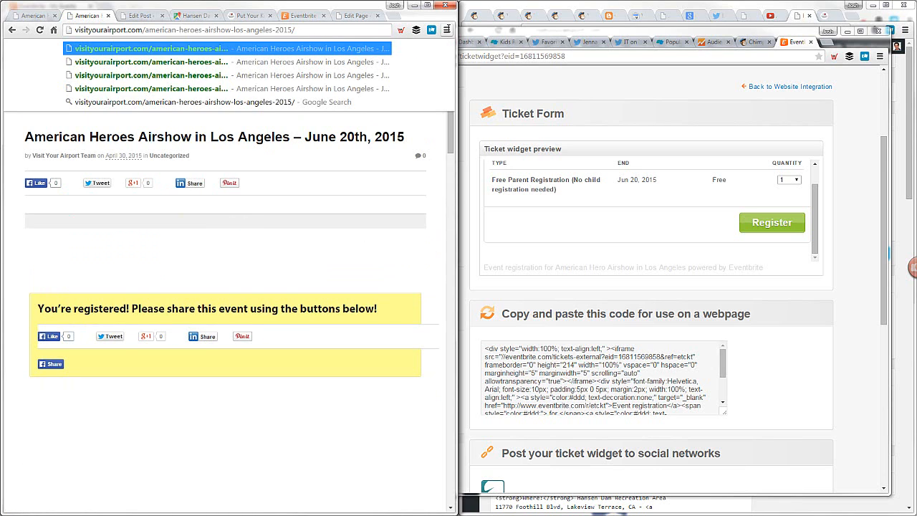
text(#re)
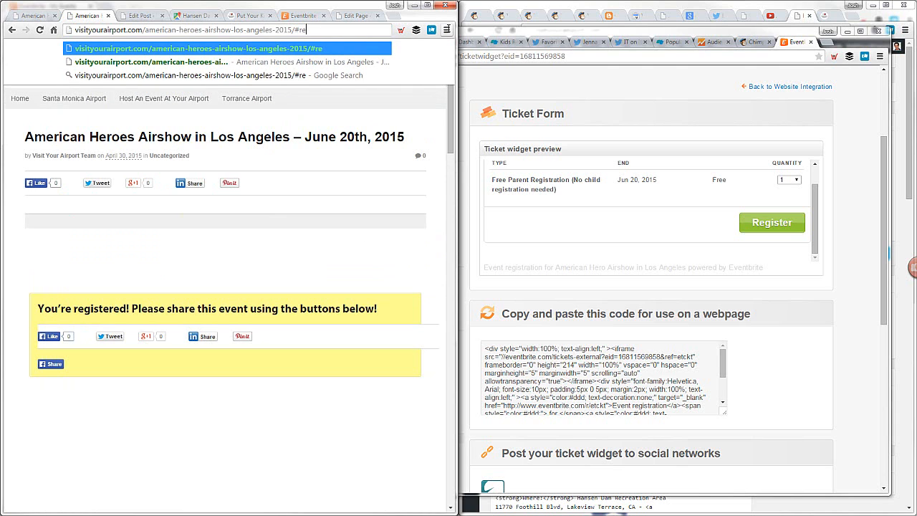
text(gistered)
key(Return)
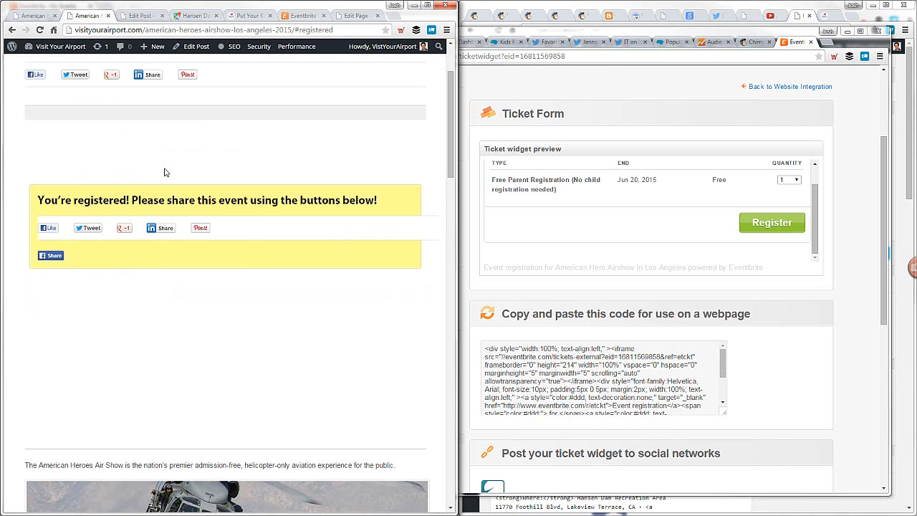
Load the airshow's #registered page address in a new maximized incognito window
click(295, 29)
key(ctrl+c)
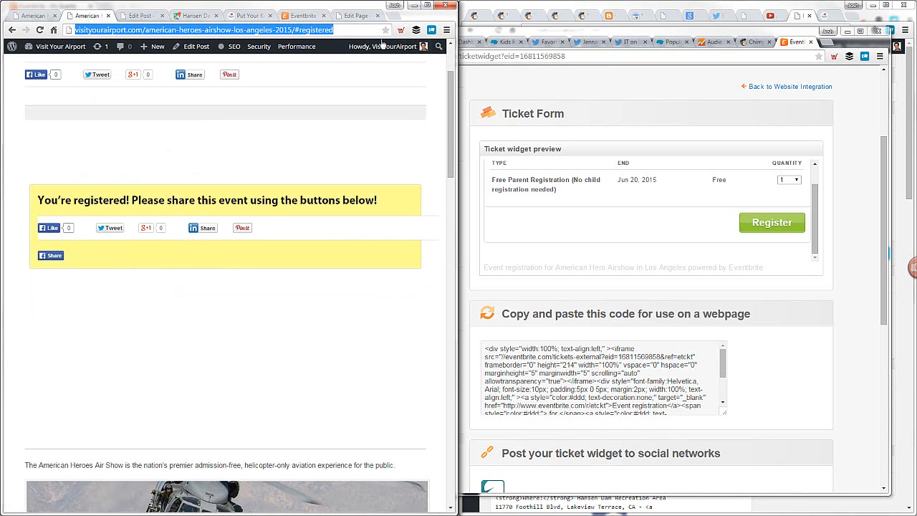
click(447, 29)
click(355, 57)
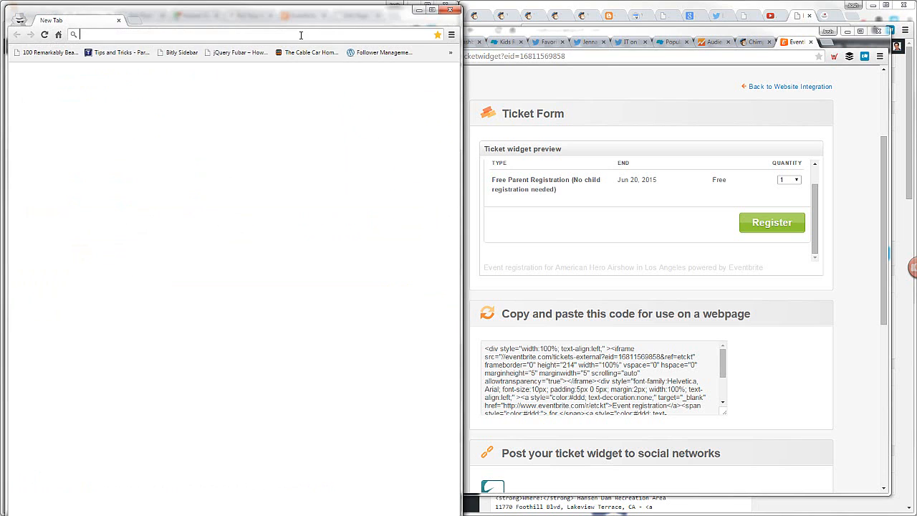
click(433, 11)
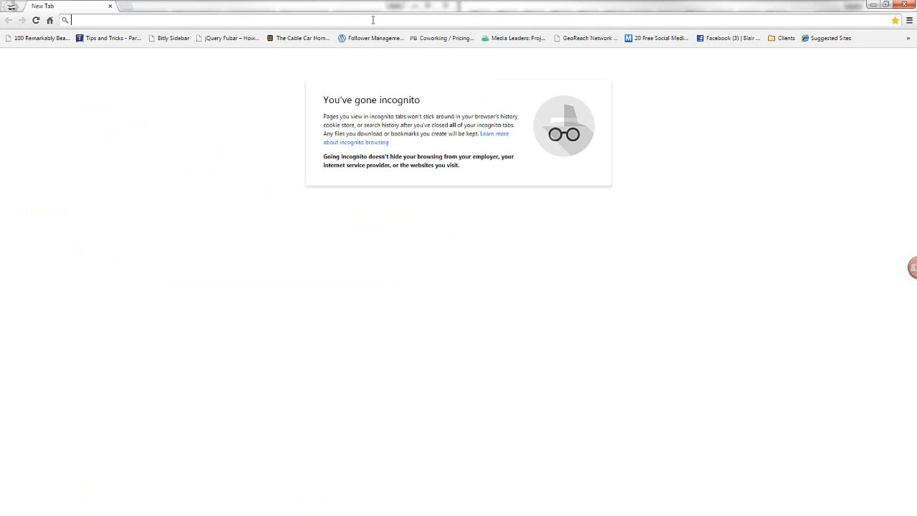
key(ctrl+v)
key(Return)
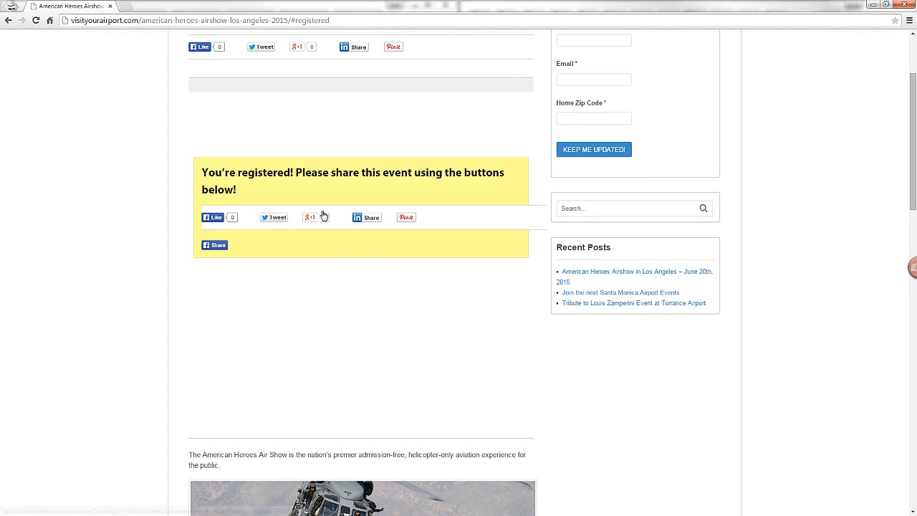
Compare the share bar under the post title with the one in the registration confirmation box, and leave the incognito window
scroll(120, 225, up, 2)
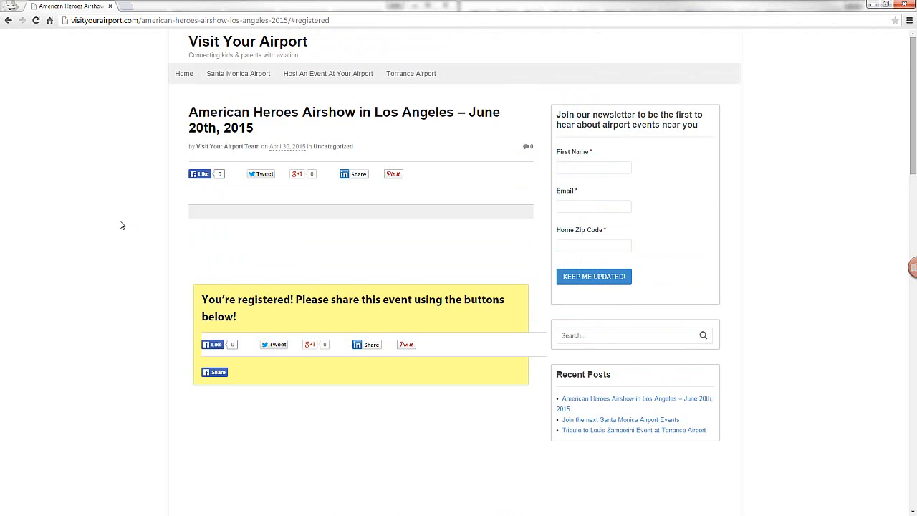
scroll(121, 225, down, 2)
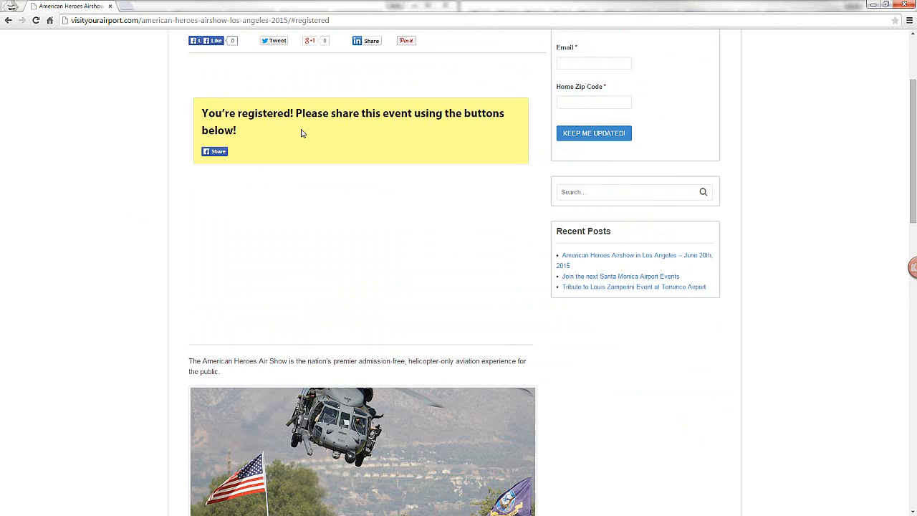
scroll(259, 122, up, 1)
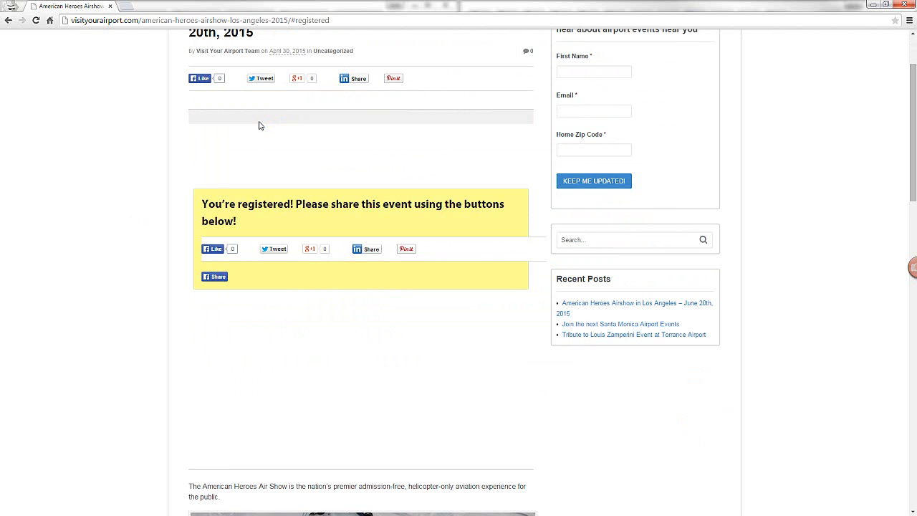
scroll(260, 126, down, 3)
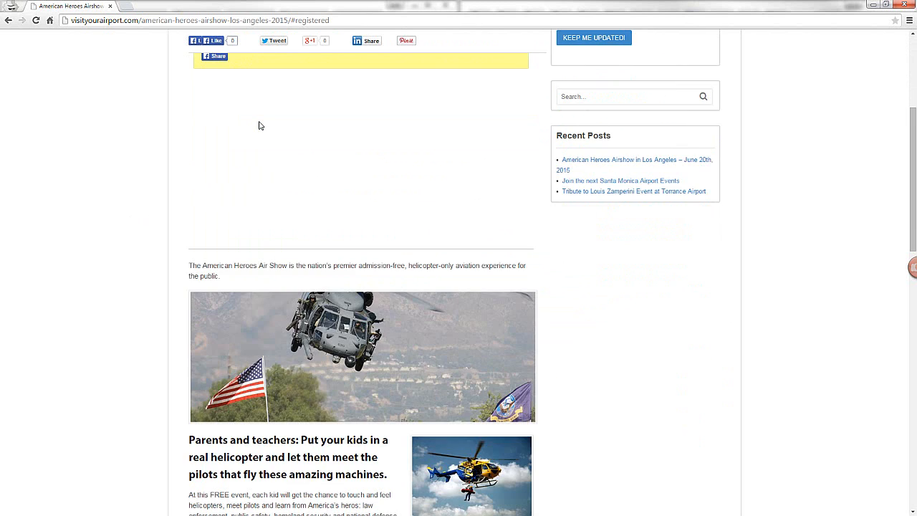
scroll(260, 126, up, 4)
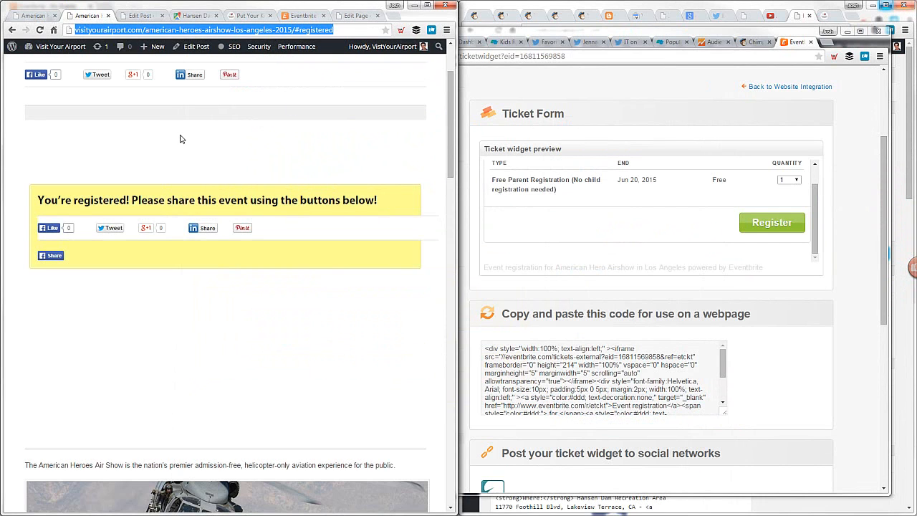
click(182, 139)
Open the airshow post for editing, enable Hide Social Bar in the Floating Social Bar Options and update the post
scroll(182, 139, up, 2)
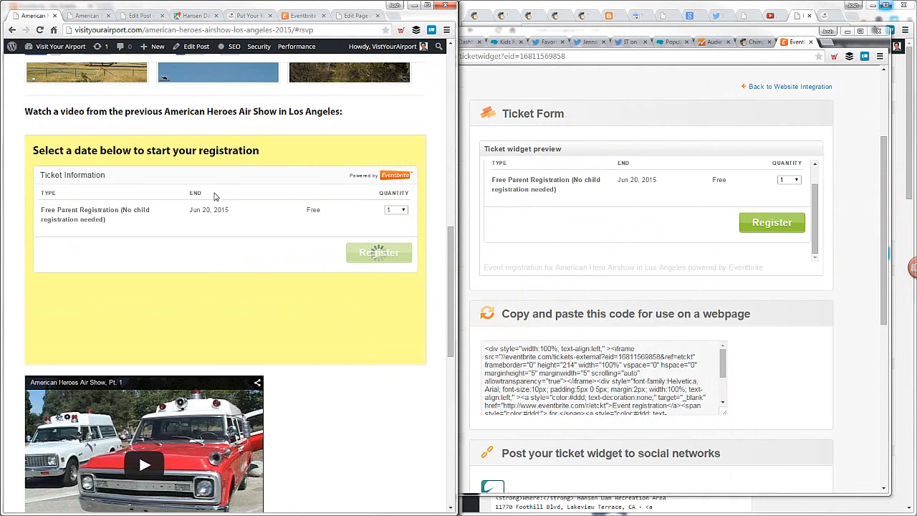
click(174, 51)
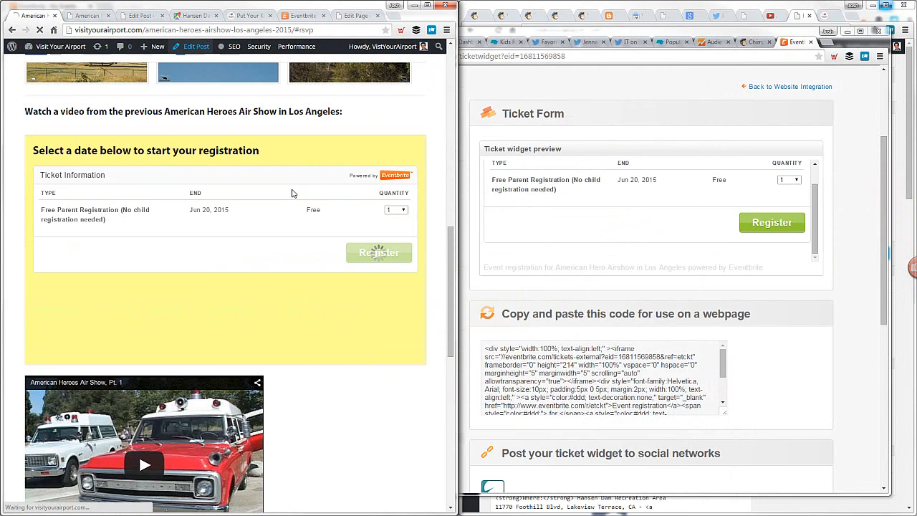
scroll(449, 303, down, 10)
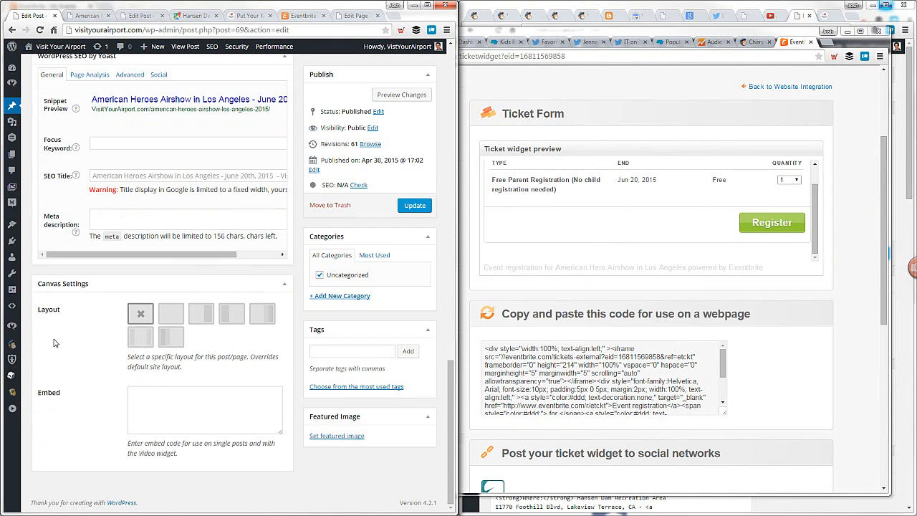
scroll(86, 351, up, 3)
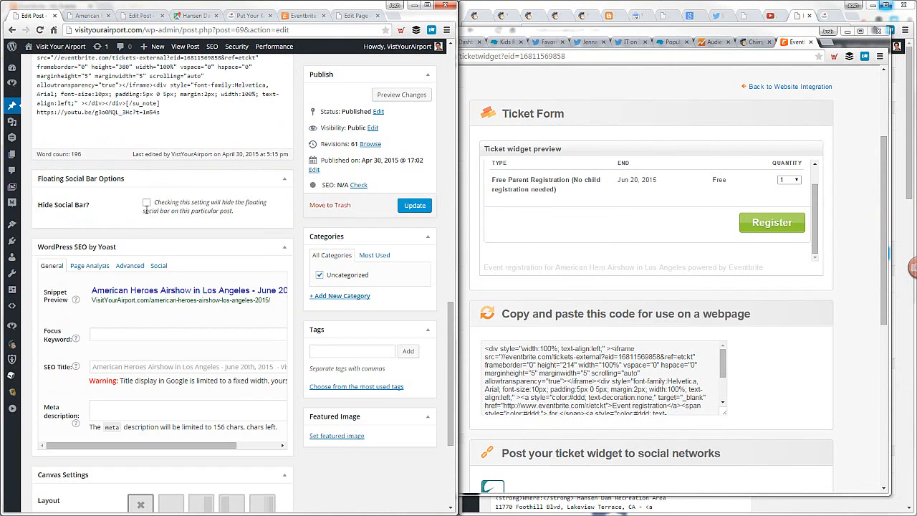
click(147, 205)
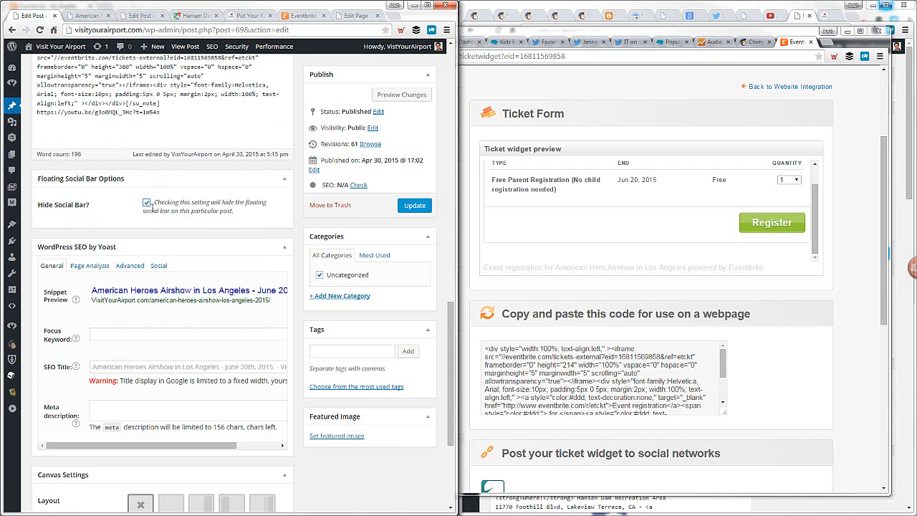
click(414, 208)
Return to the #registered airshow page and empty all of the site's caches
click(85, 16)
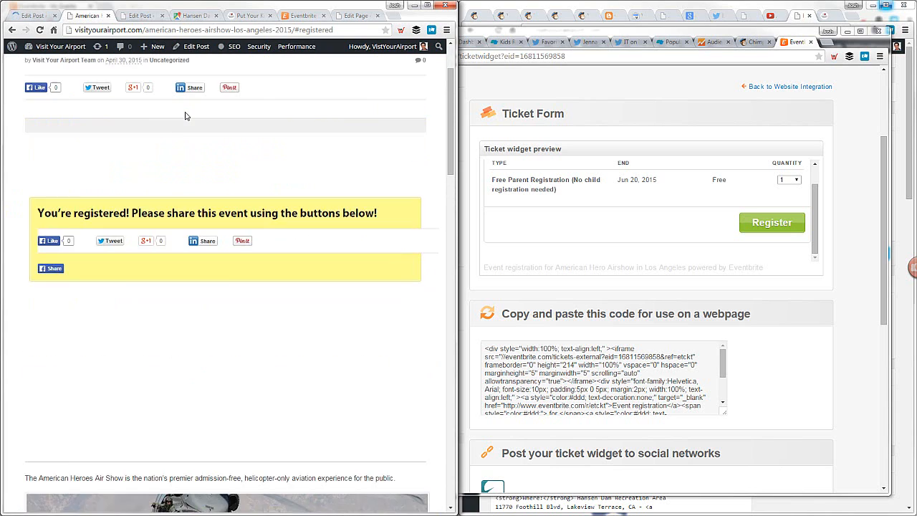
scroll(185, 115, up, 1)
scroll(84, 90, up, 1)
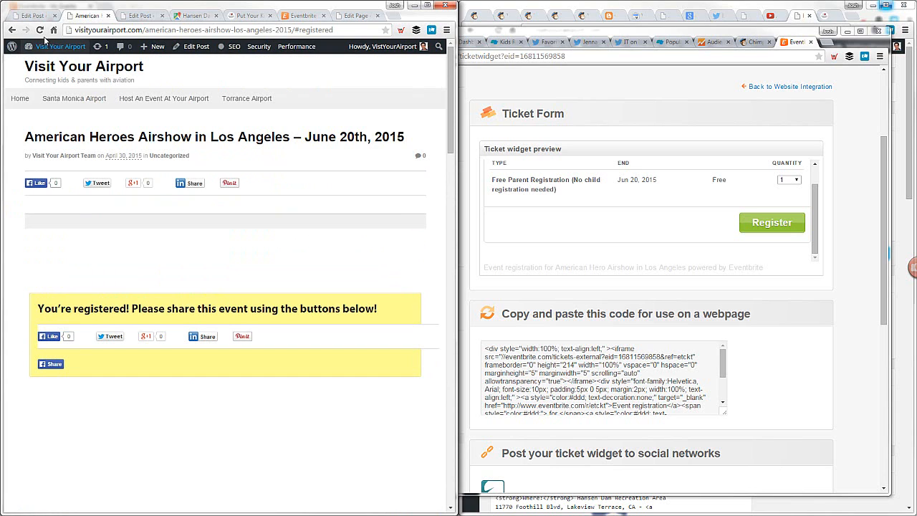
click(117, 28)
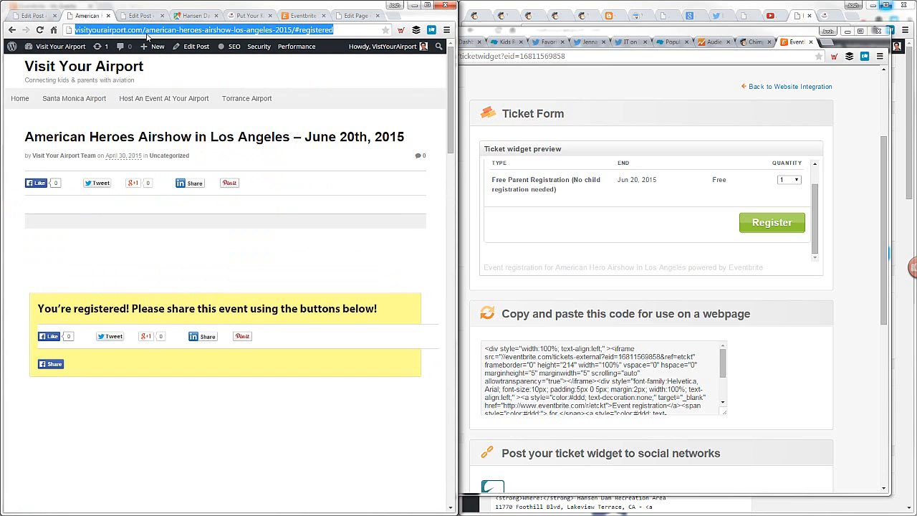
mouse_move(296, 47)
click(296, 65)
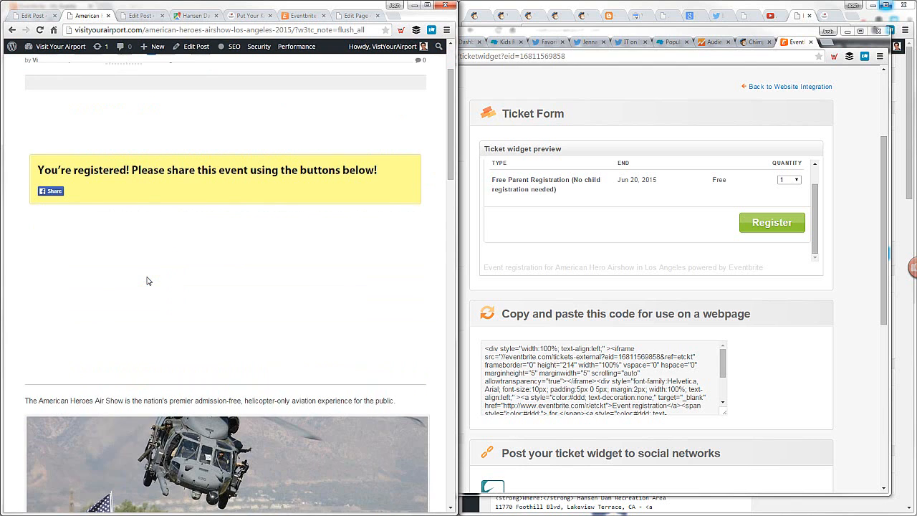
Review the share box on the refreshed airshow page and highlight the heading of the yellow Eventbrite registration box
scroll(147, 281, up, 2)
scroll(147, 281, down, 15)
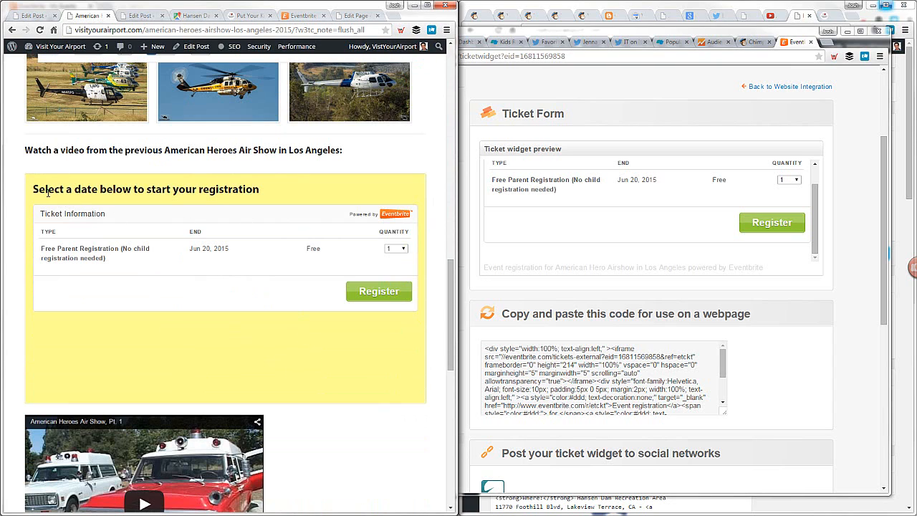
drag(34, 189, 268, 185)
click(270, 190)
scroll(313, 223, up, 3)
scroll(313, 223, up, 15)
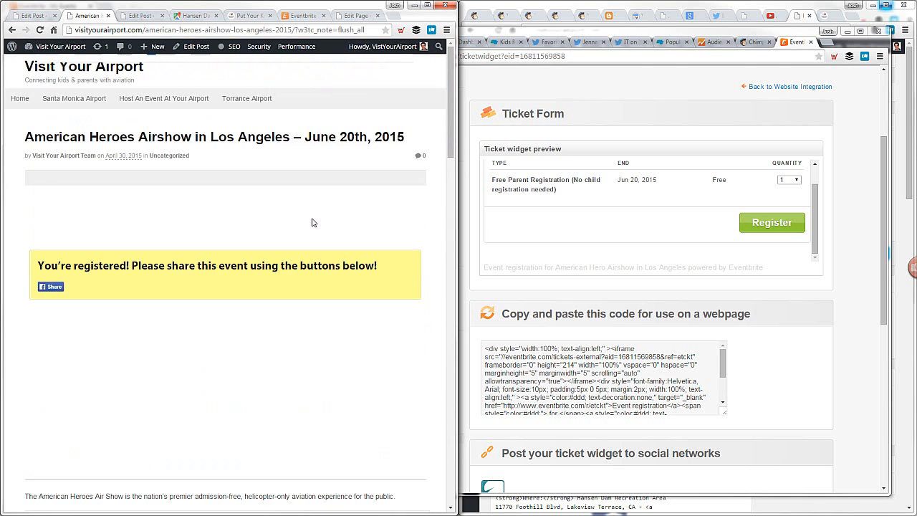
scroll(245, 231, down, 12)
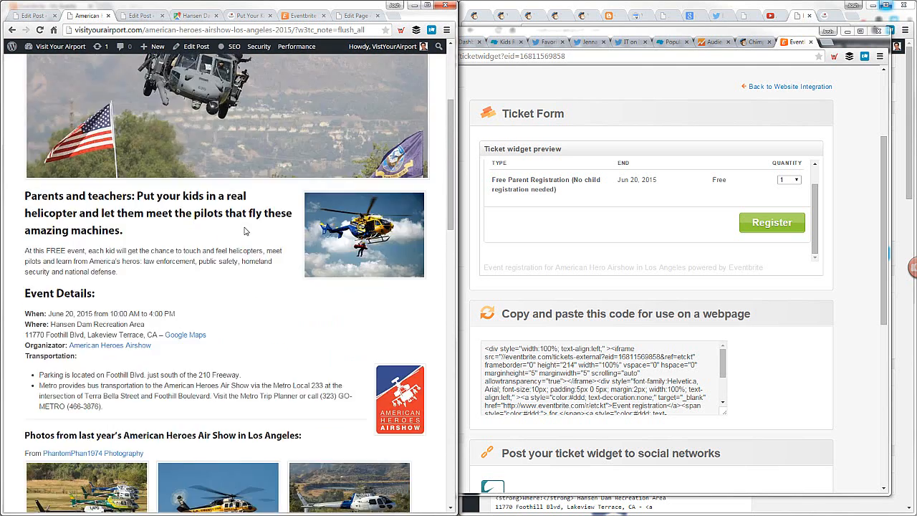
scroll(246, 230, down, 1)
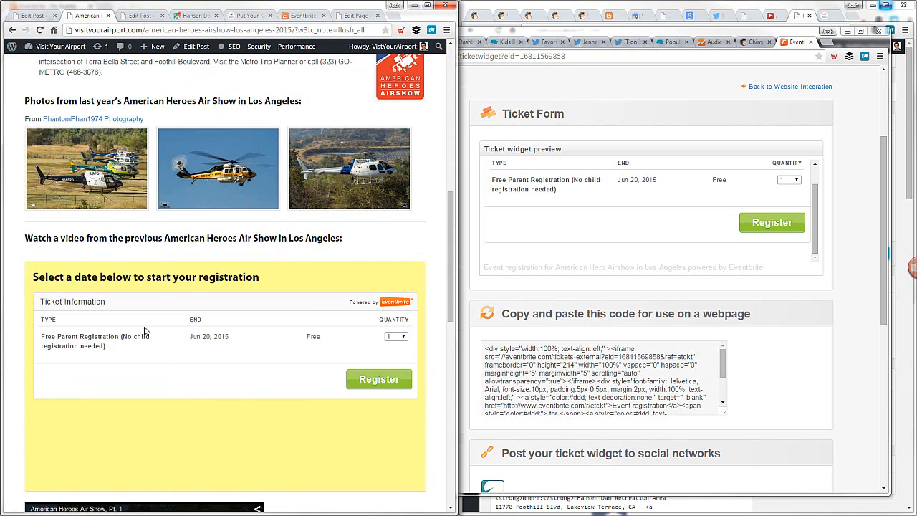
drag(32, 276, 264, 271)
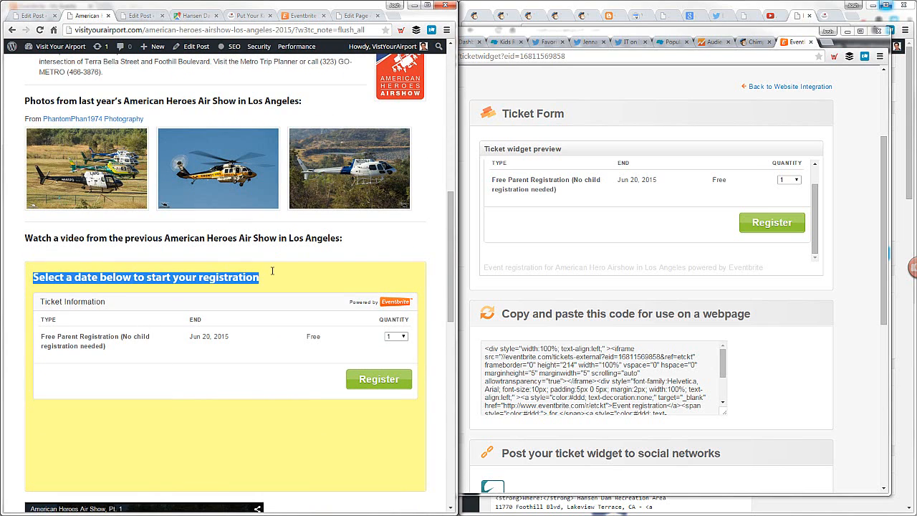
click(273, 274)
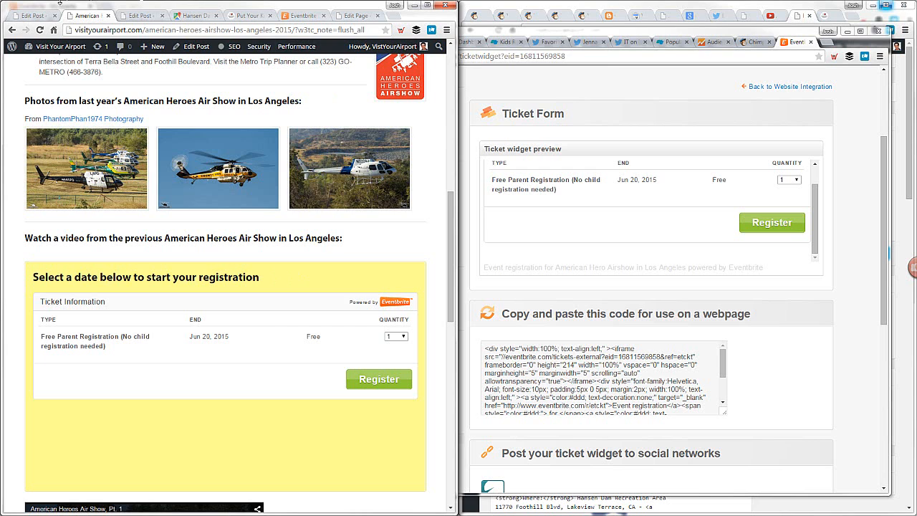
Find the registration box's heading in the post source and reword it to "Start your registration here:"
click(43, 15)
key(ctrl+f)
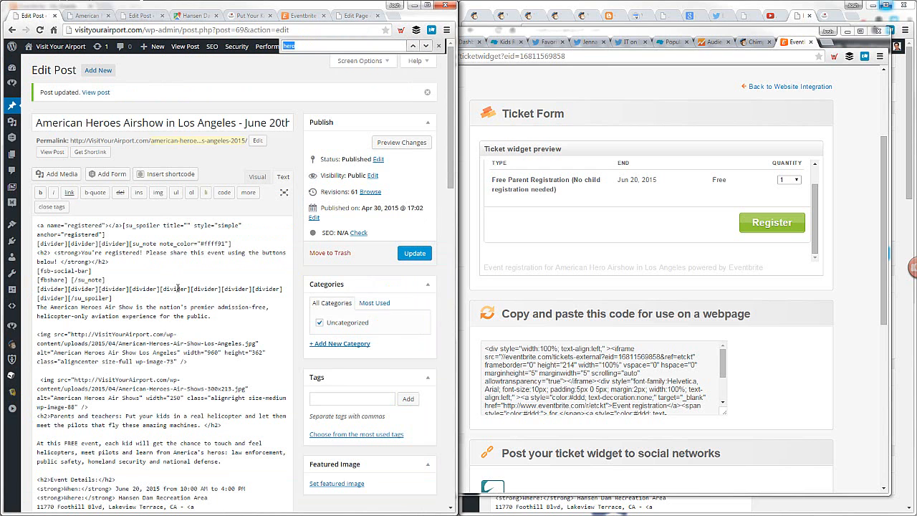
text(start y)
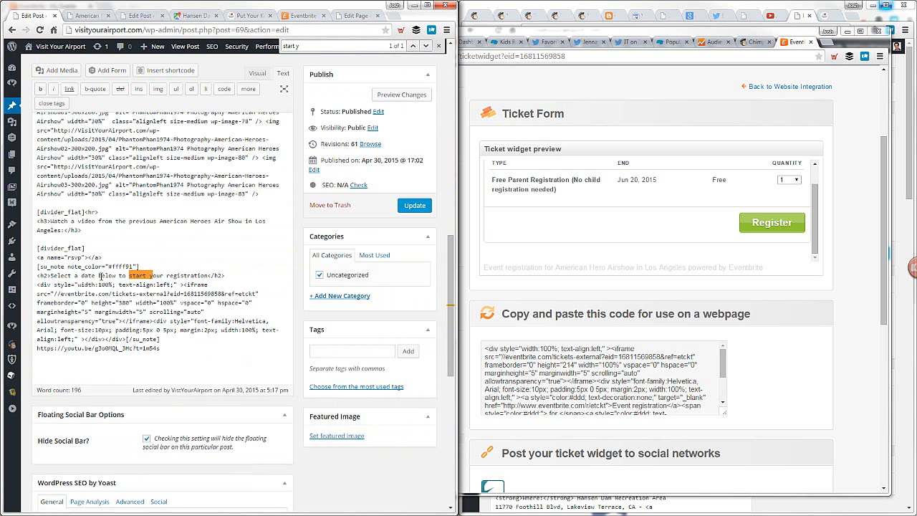
drag(51, 275, 132, 275)
text(S)
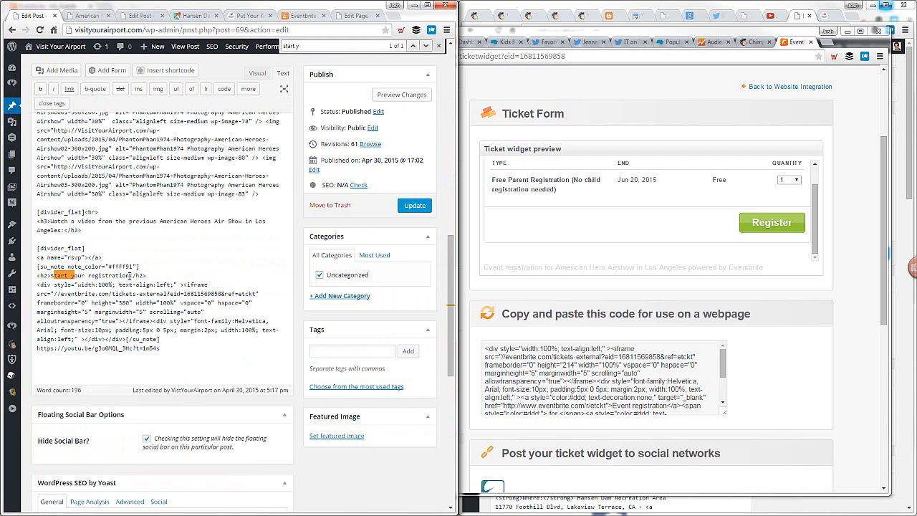
text( here)
Set the Eventbrite iframe's height to 275 in the embed code and update the post
text(2)
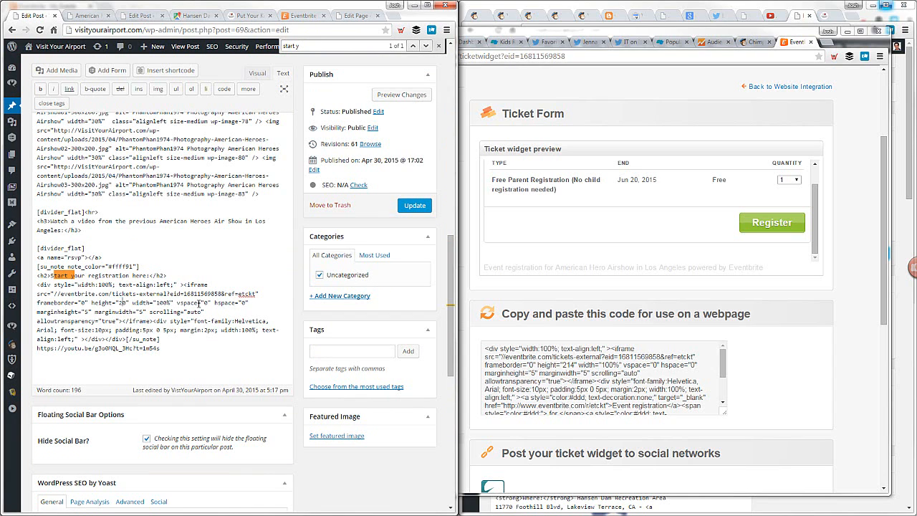
text(75)
key(Delete)
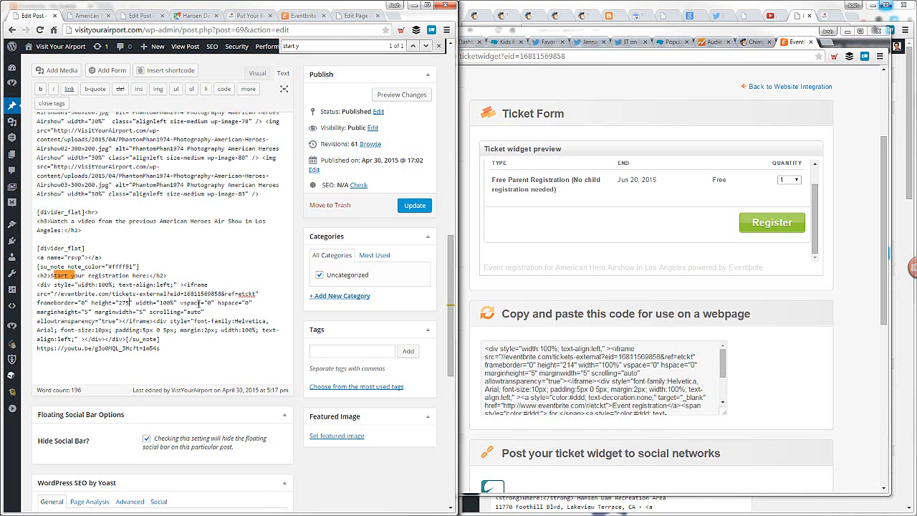
click(415, 205)
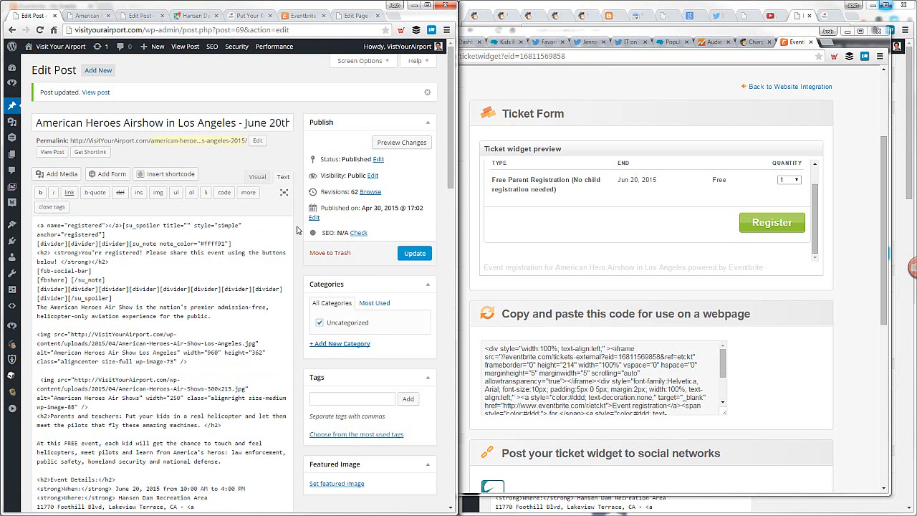
click(415, 255)
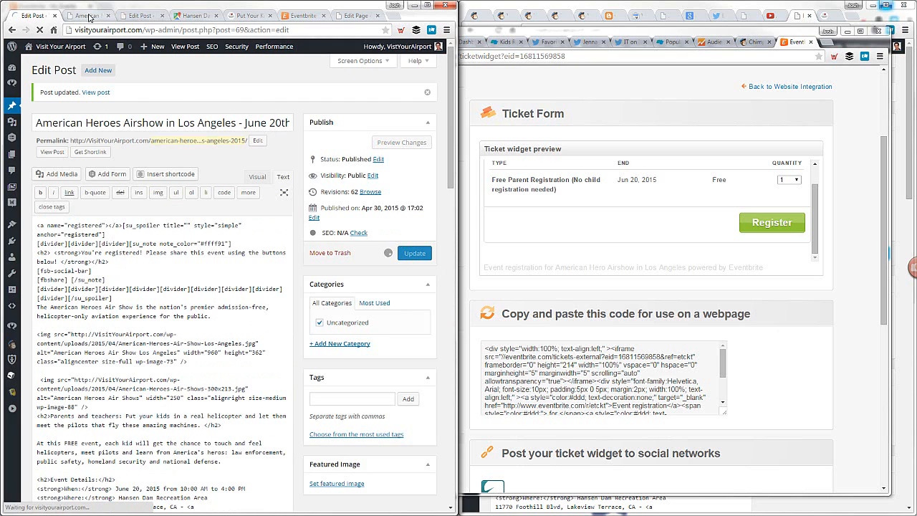
Empty all of the site's caches from the airshow page and check the registration box and the video below it
key(ctrl+Tab)
mouse_move(301, 48)
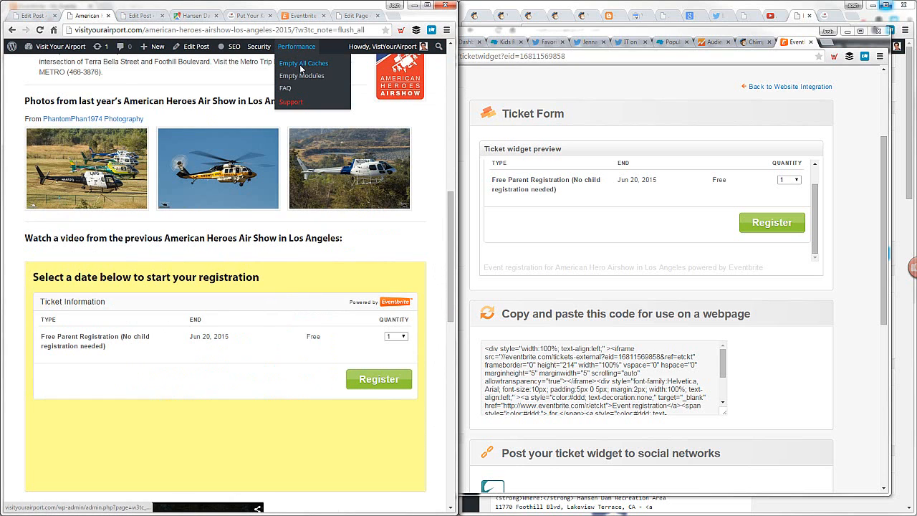
click(303, 68)
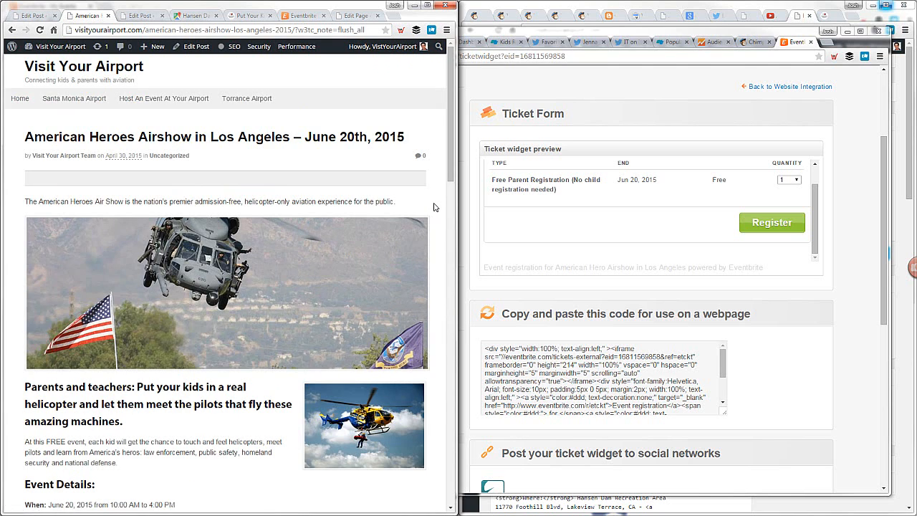
scroll(432, 207, down, 9)
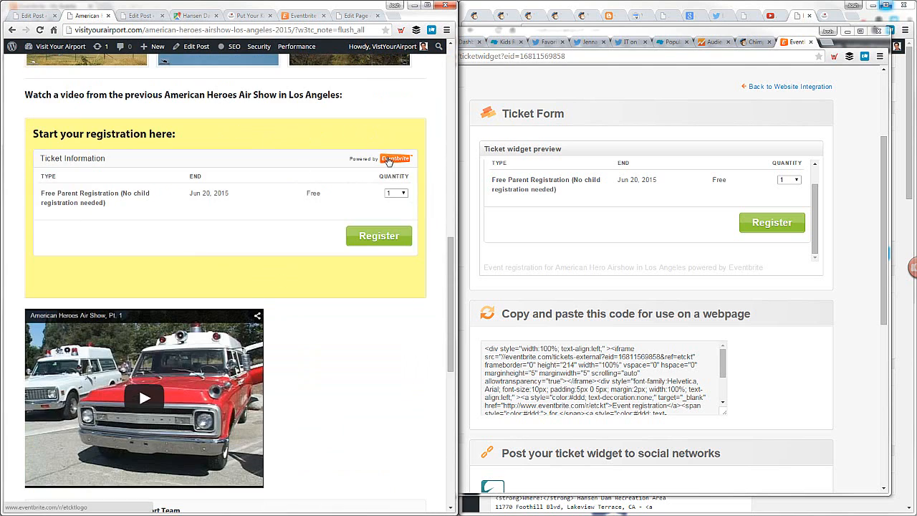
scroll(104, 273, down, 2)
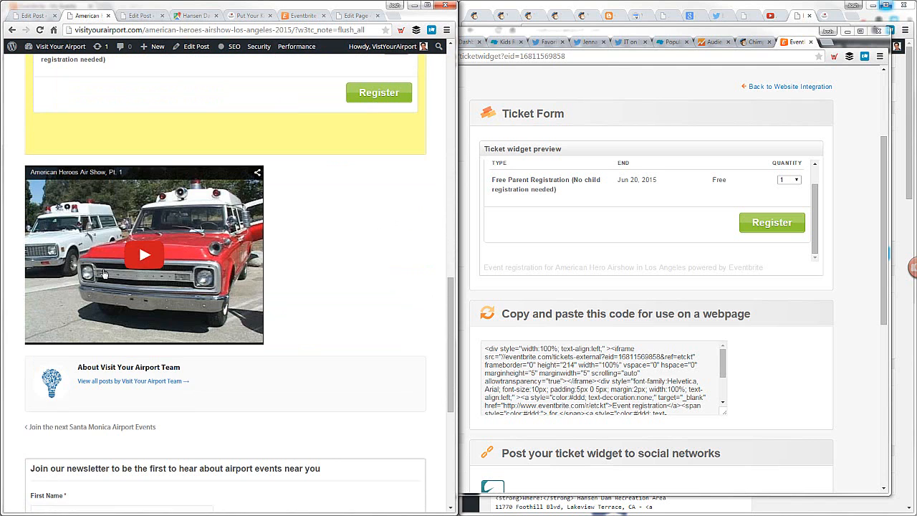
scroll(104, 273, up, 6)
scroll(282, 230, up, 4)
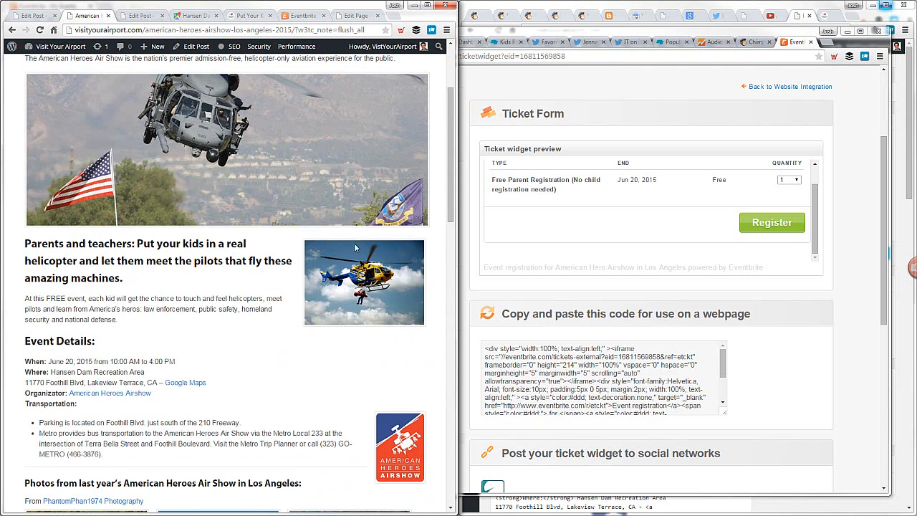
Check the yellow share box at the top of the airshow page and reload the page from its address
scroll(334, 272, up, 2)
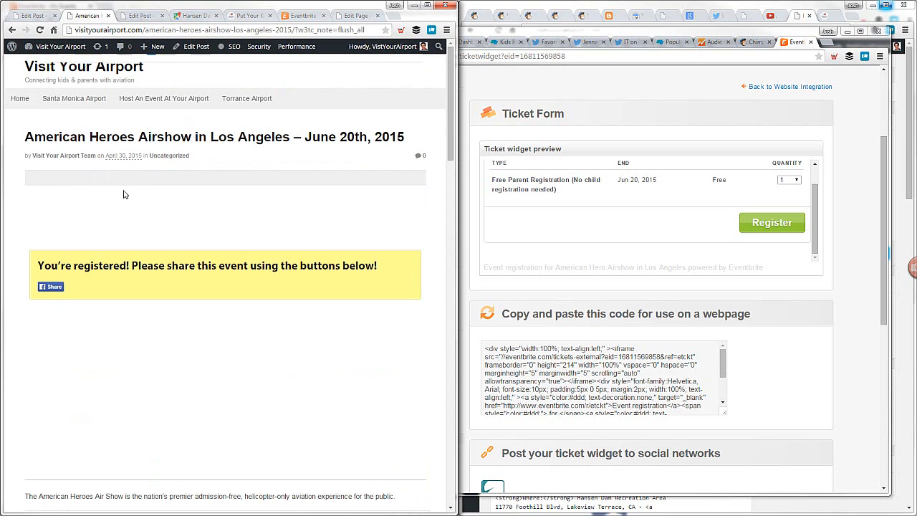
scroll(123, 193, down, 1)
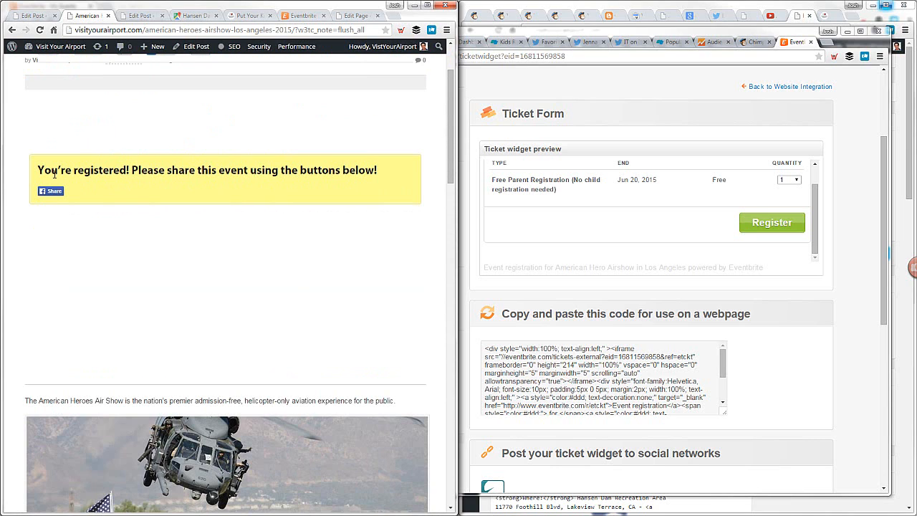
drag(450, 133, 451, 102)
click(279, 30)
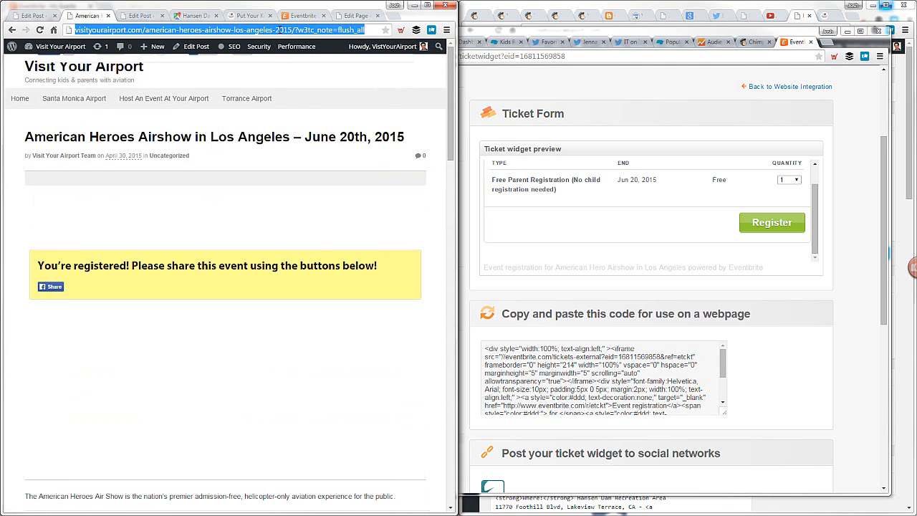
click(279, 29)
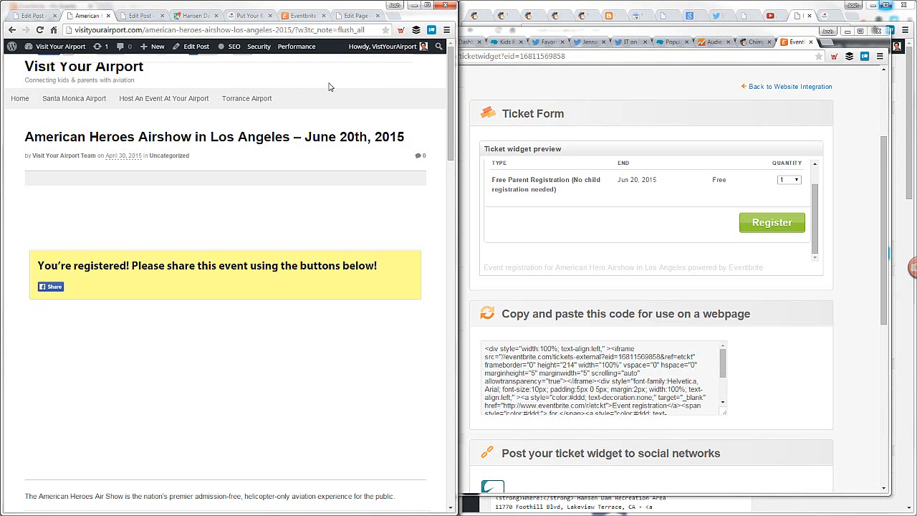
key(Return)
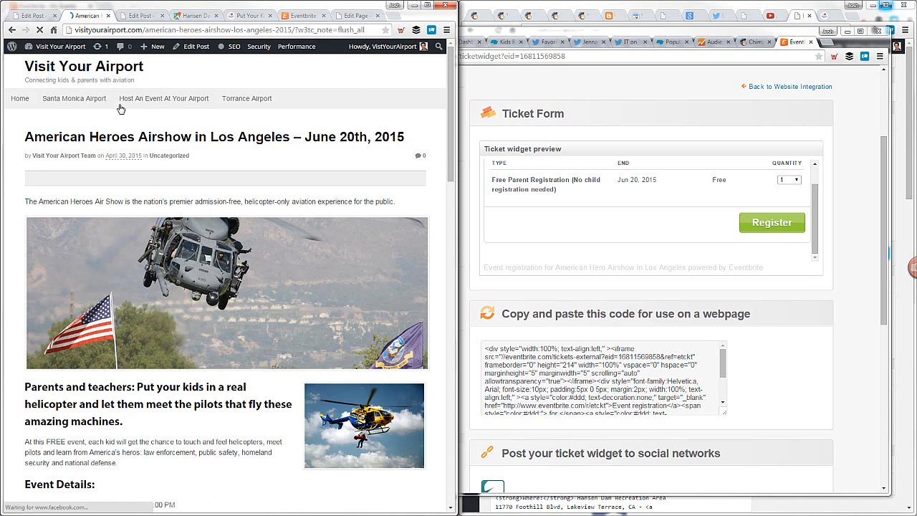
Open the American Heroes Airshow post from the home page in an incognito window and check its #registered view
click(91, 73)
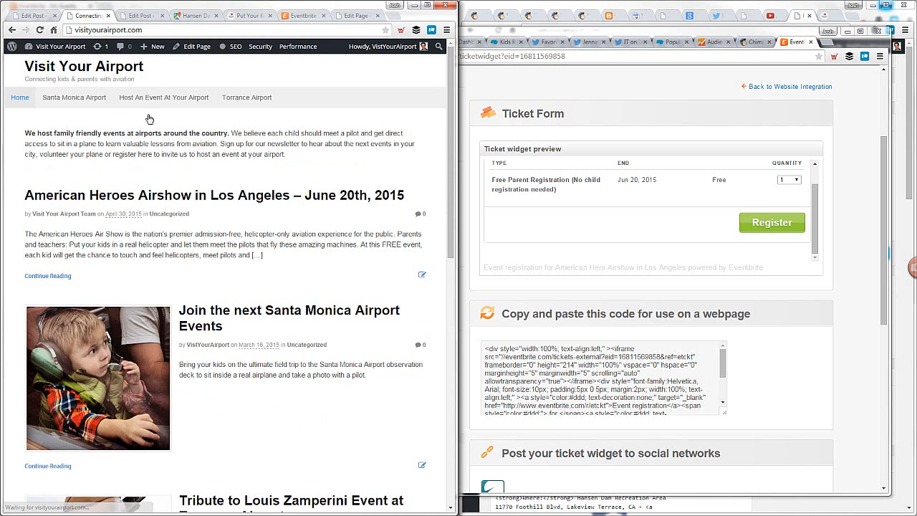
right_click(143, 199)
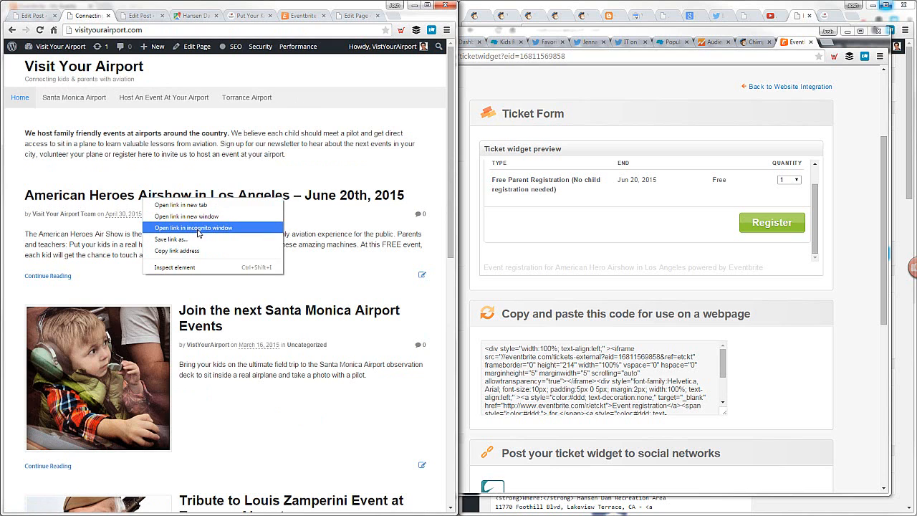
click(192, 227)
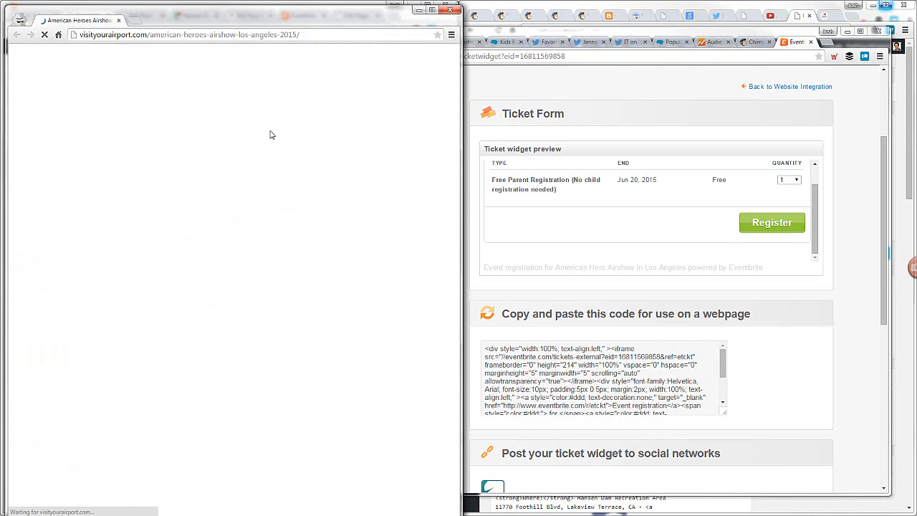
click(338, 33)
click(338, 33)
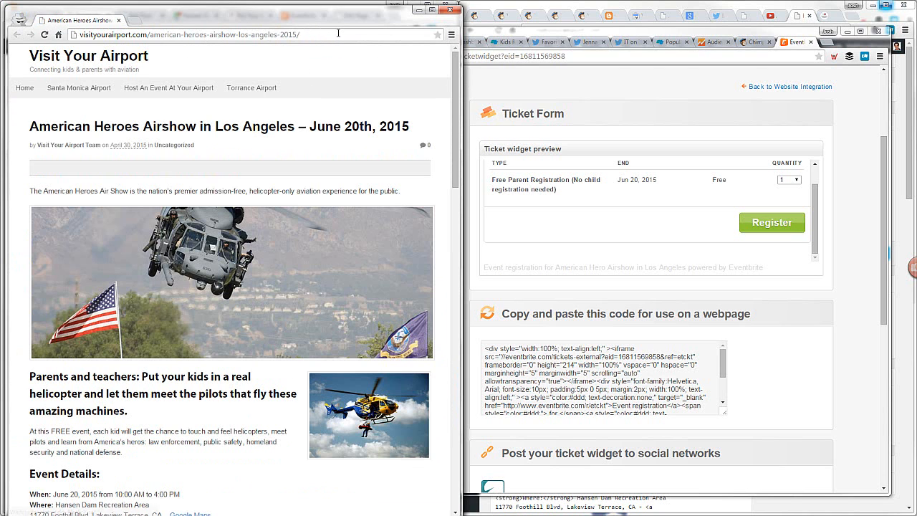
text(#)
key(Return)
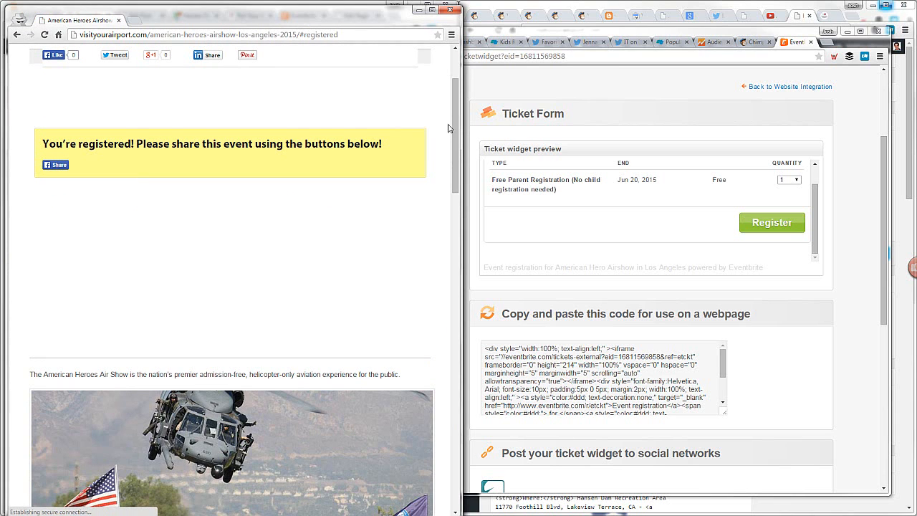
drag(455, 125, 380, 183)
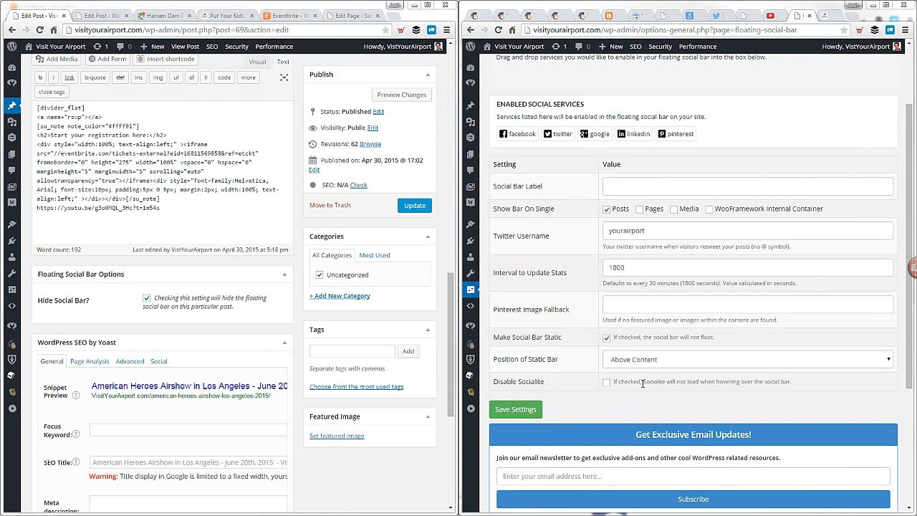
Save the Floating Social Bar settings and empty all of the site's caches from the airshow post opened in a new tab
click(516, 409)
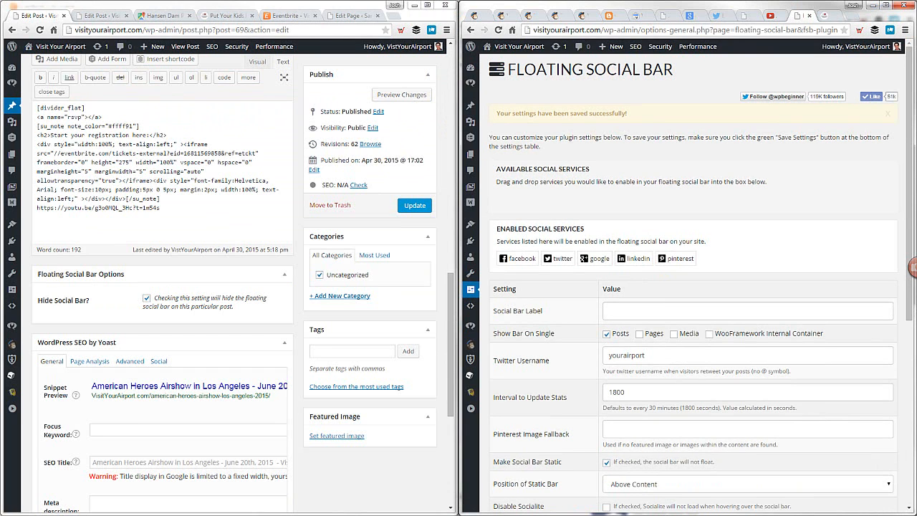
right_click(185, 46)
click(215, 55)
click(86, 16)
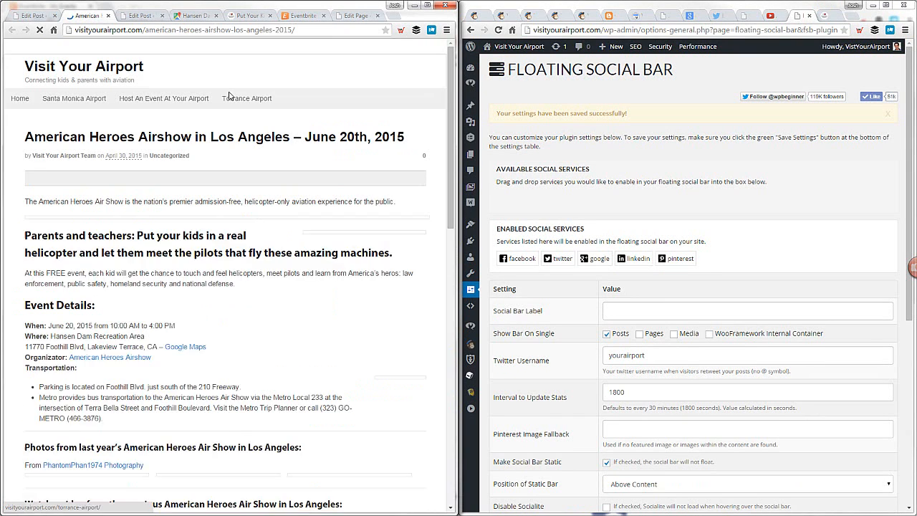
mouse_move(295, 48)
click(302, 65)
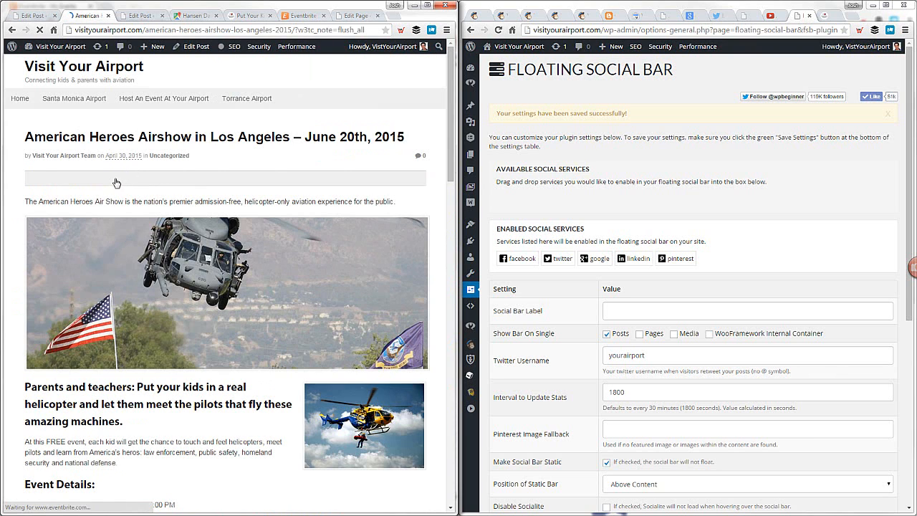
Examine the social buttons in the yellow share box and how the box displays at the start of the airshow page
scroll(106, 180, down, 5)
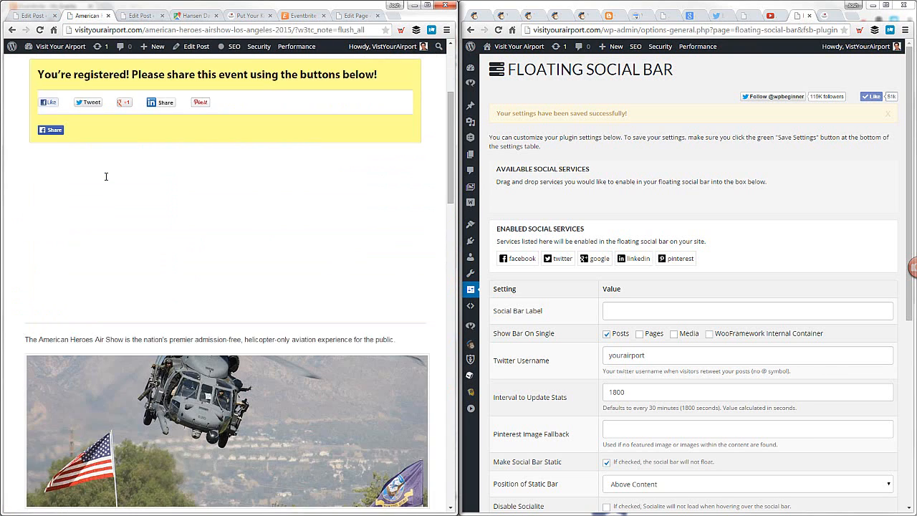
scroll(106, 180, up, 3)
scroll(106, 180, up, 2)
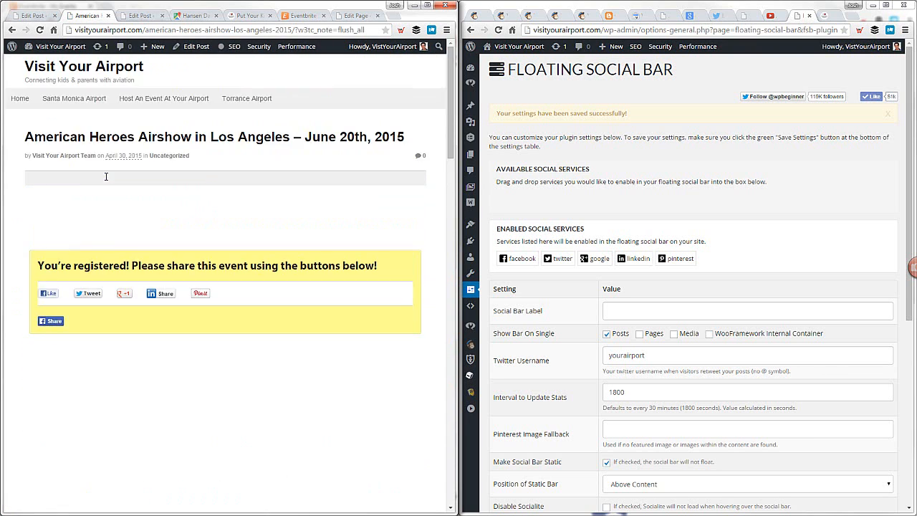
scroll(107, 180, down, 5)
scroll(107, 180, up, 5)
scroll(135, 205, down, 2)
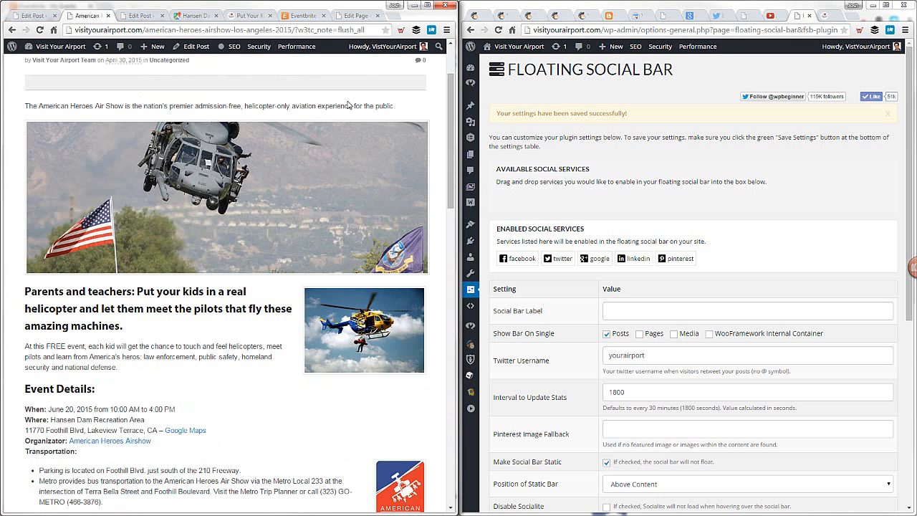
scroll(450, 125, up, 1)
scroll(450, 126, down, 3)
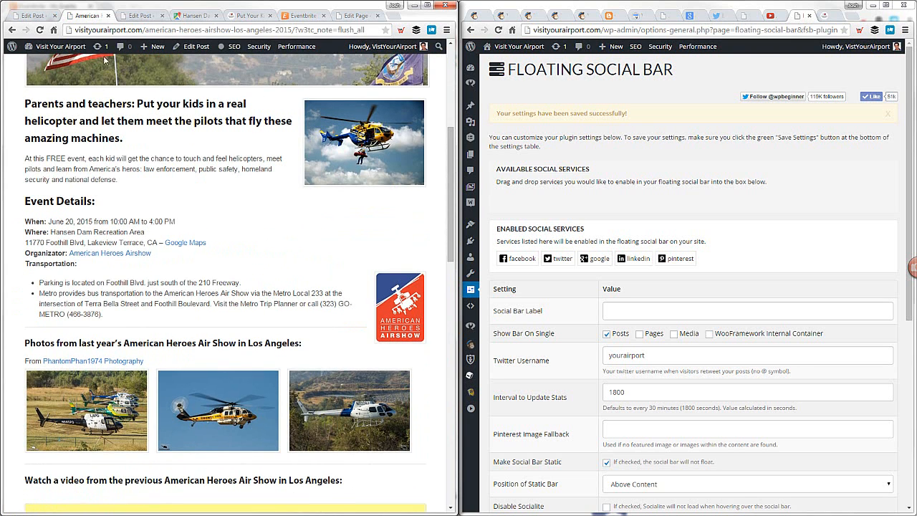
scroll(380, 134, up, 5)
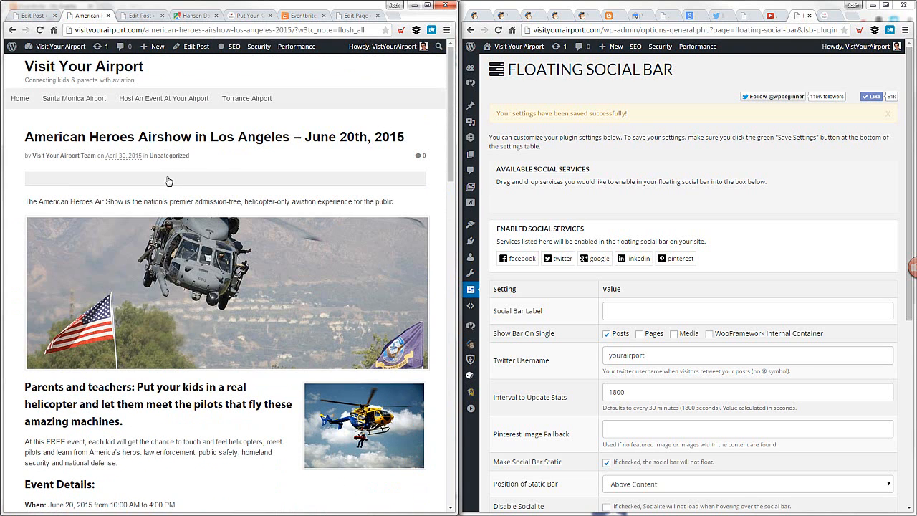
scroll(142, 197, down, 3)
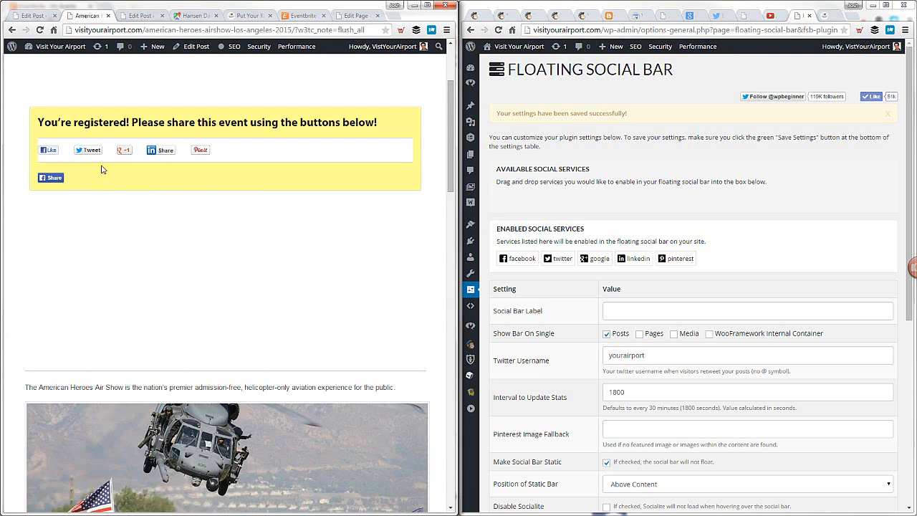
scroll(101, 169, up, 2)
scroll(150, 179, down, 2)
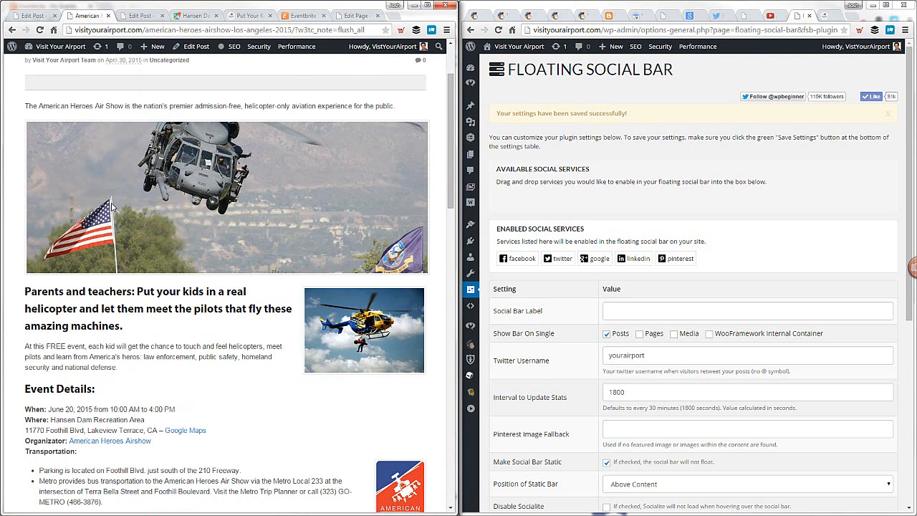
drag(71, 292, 151, 324)
click(153, 323)
scroll(150, 166, up, 1)
scroll(150, 165, down, 1)
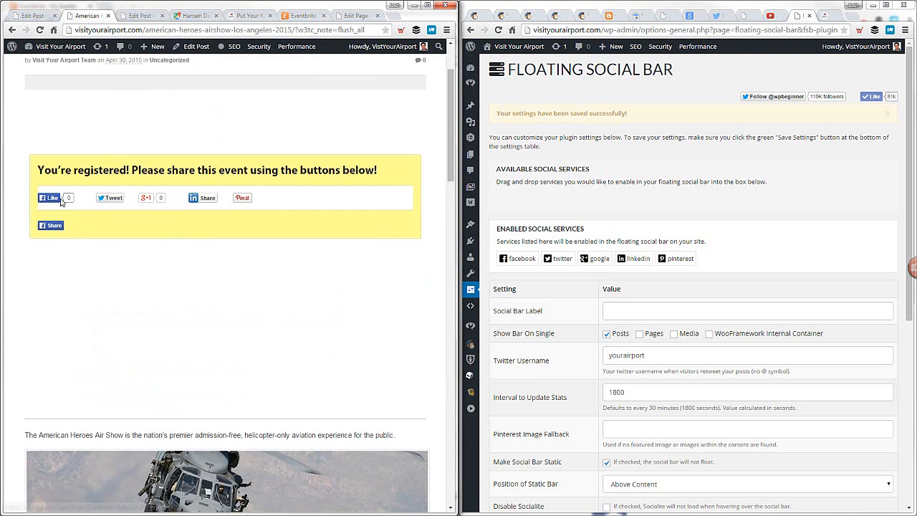
Check the Eventbrite registration box and the video below it, and return to the start of the airshow page
scroll(154, 172, down, 7)
scroll(154, 172, down, 7)
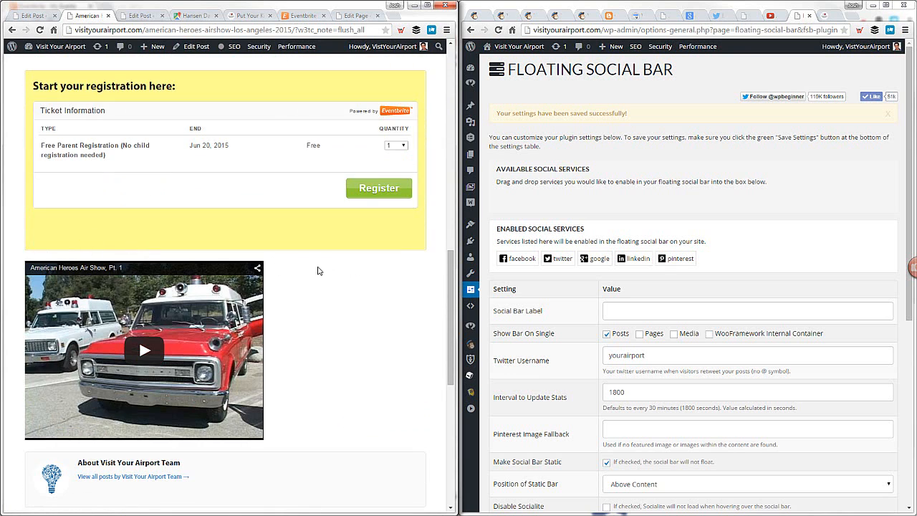
scroll(319, 270, down, 2)
scroll(287, 264, up, 12)
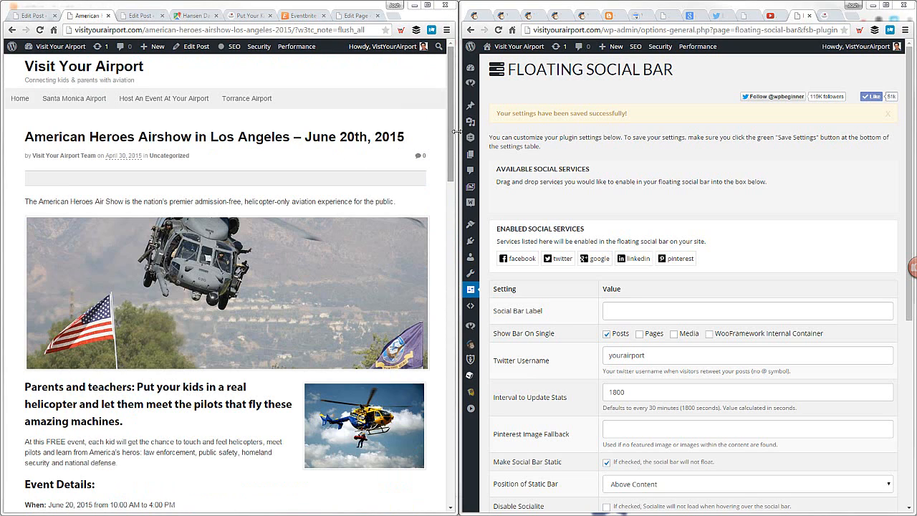
mouse_move(457, 132)
mouse_down()
mouse_move(485, 133)
mouse_move(452, 137)
mouse_up()
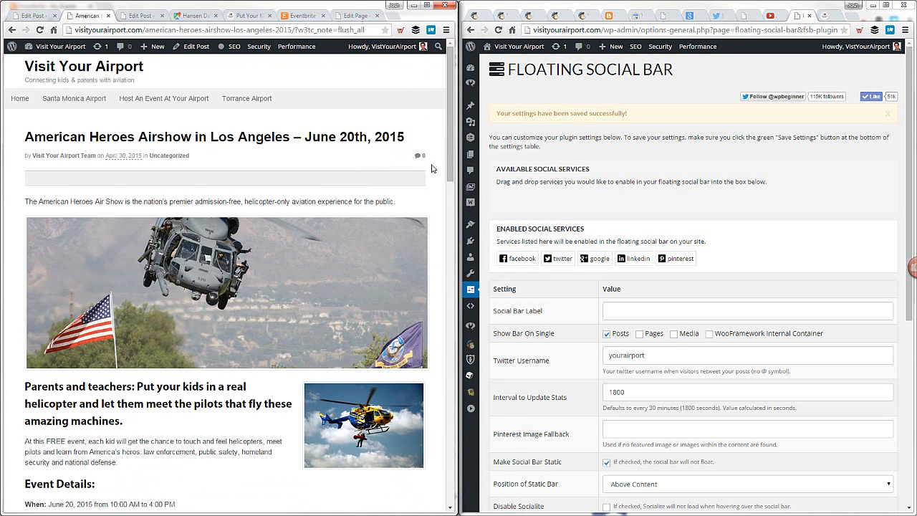
Open medialeaders.com in a new browser tab
click(393, 15)
text(medialeaders.com)
key(Return)
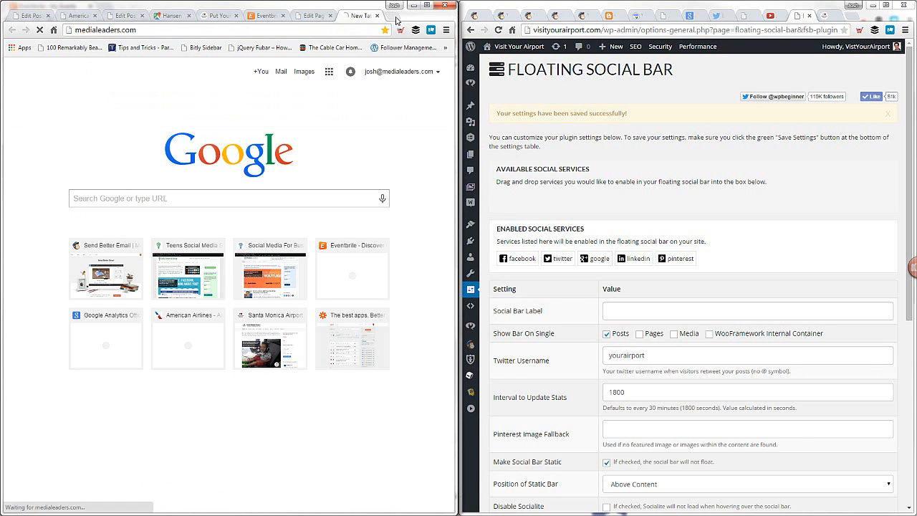